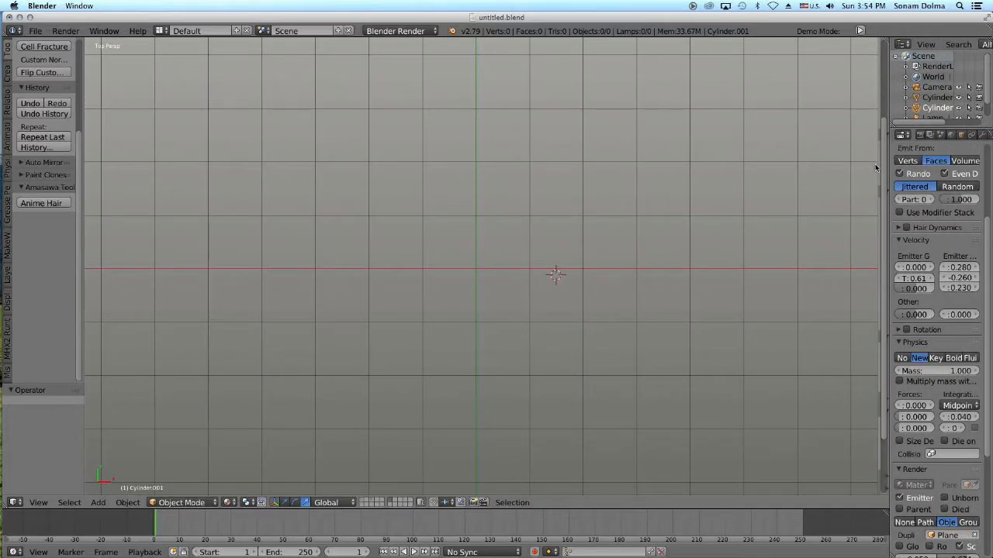
- Start the Screencast Keys display and snap the 3D cursor to the center of the scene
mouse_move(877, 164)
mouse_down()
mouse_move(759, 178)
mouse_move(823, 170)
mouse_up()
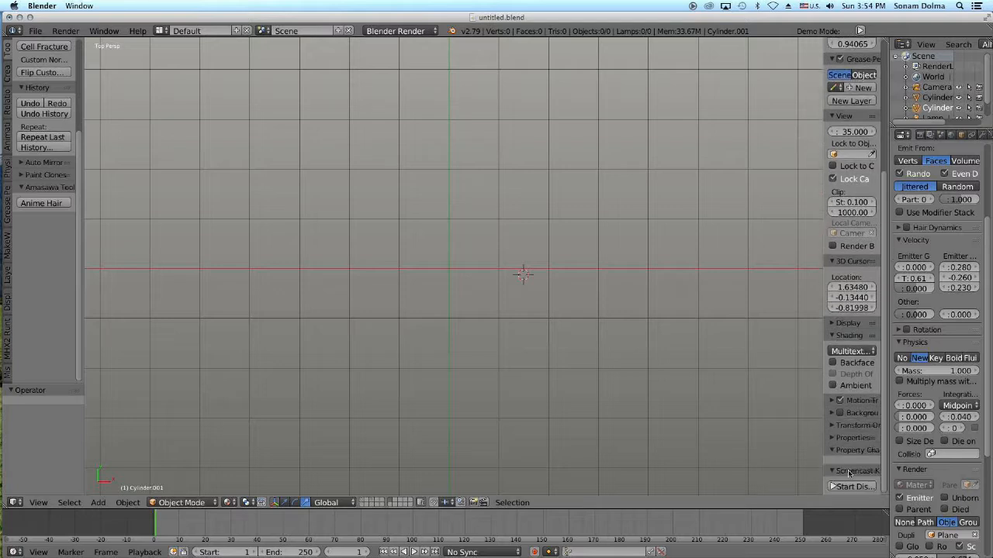
click(851, 487)
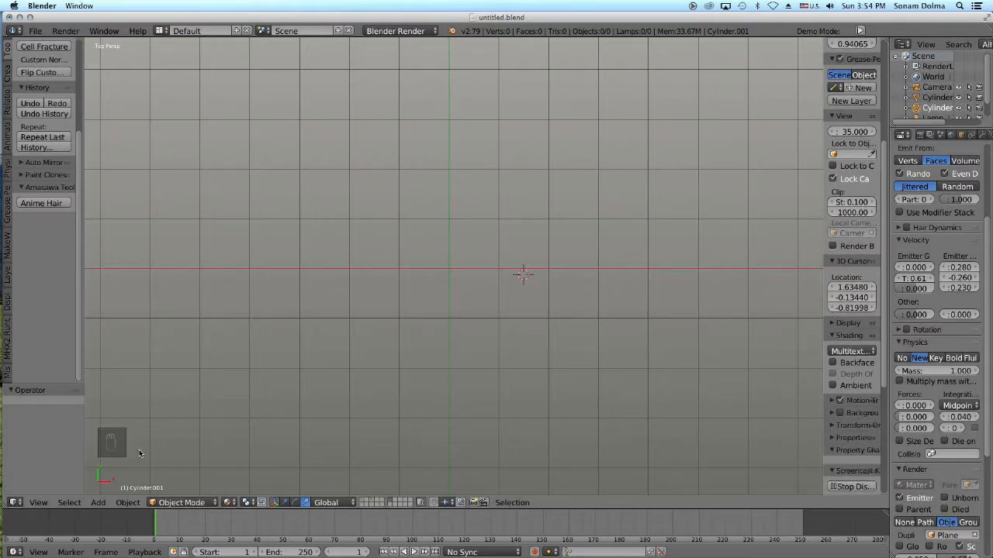
key(shift+s)
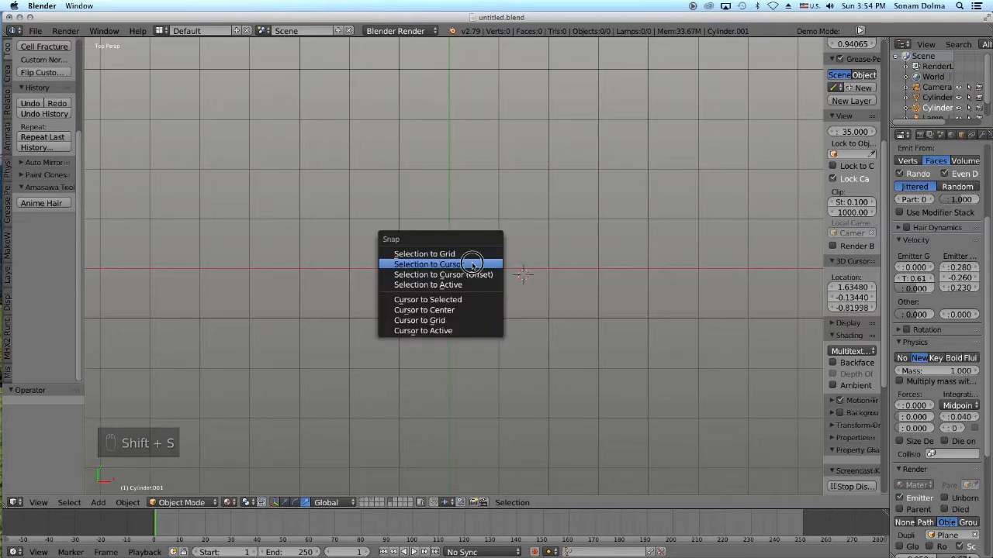
click(472, 264)
key(shift+s)
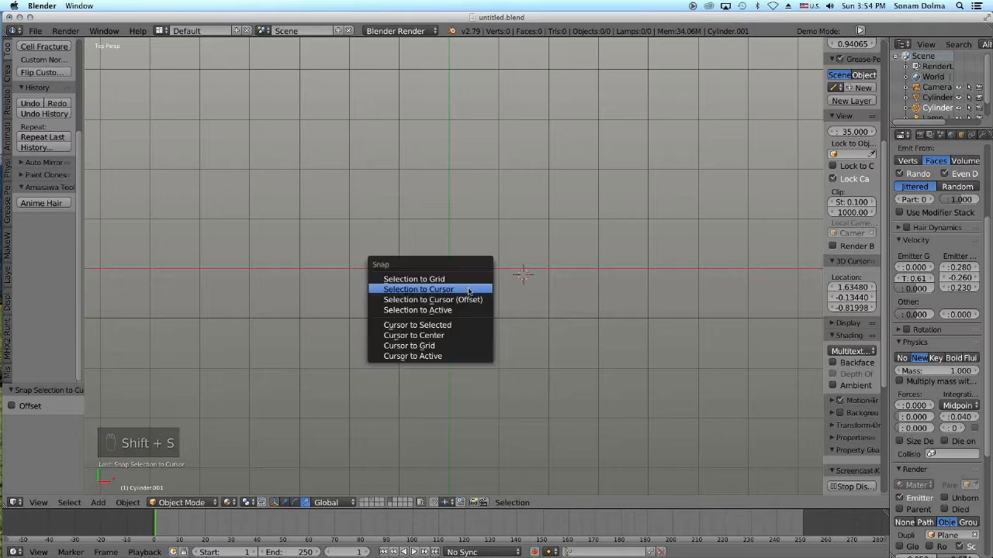
click(467, 335)
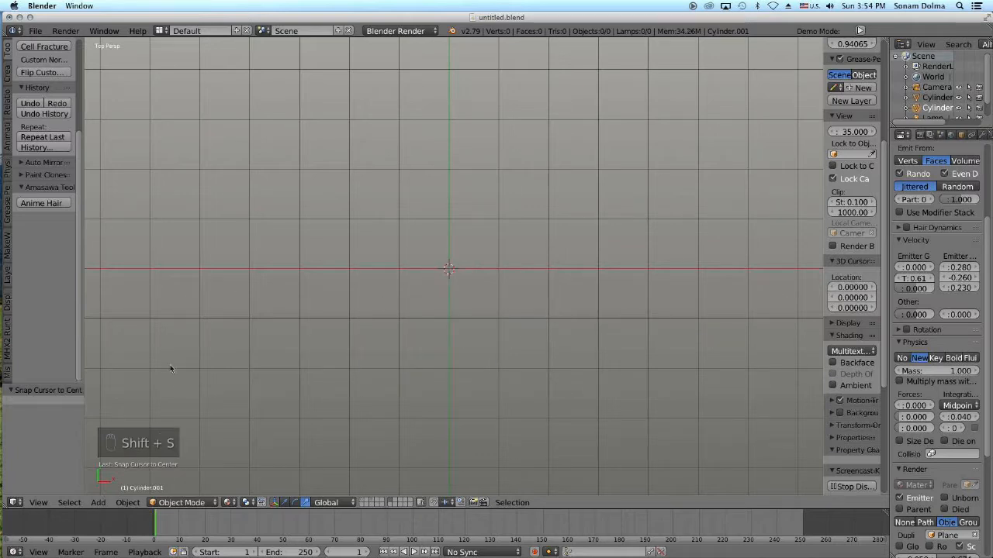
- Add a plane mesh at the 3D cursor and put it in Edit Mode
key(shift+a)
mouse_move(330, 362)
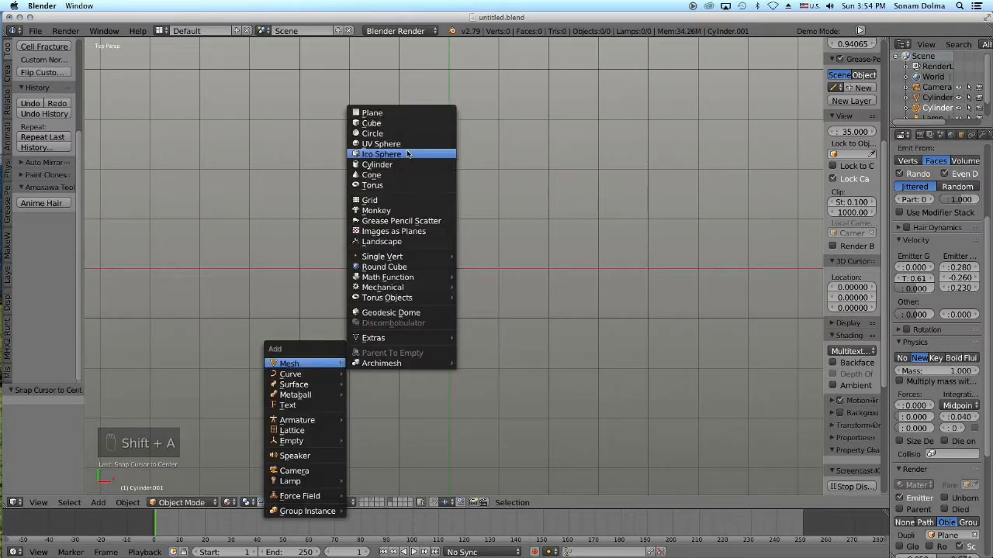
click(396, 114)
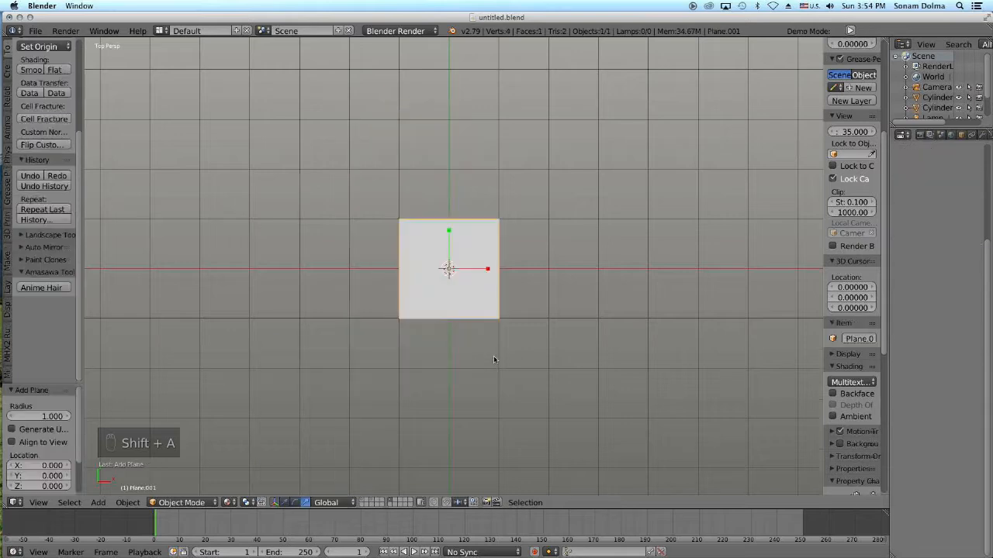
scroll(501, 338, up, 3)
click(182, 502)
click(190, 478)
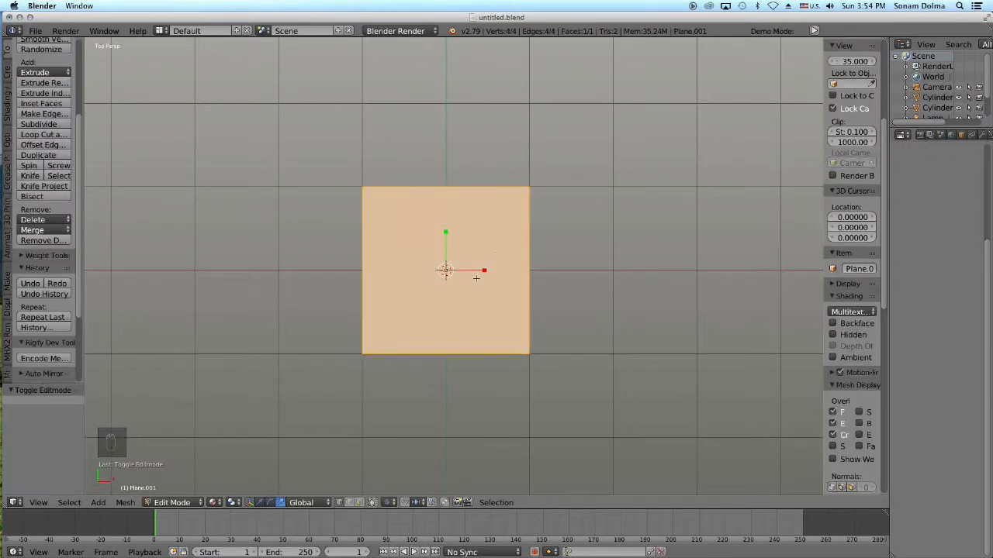
- Subdivide the plane with 2 cuts to form a three-by-three grid of faces
key(shift+w)
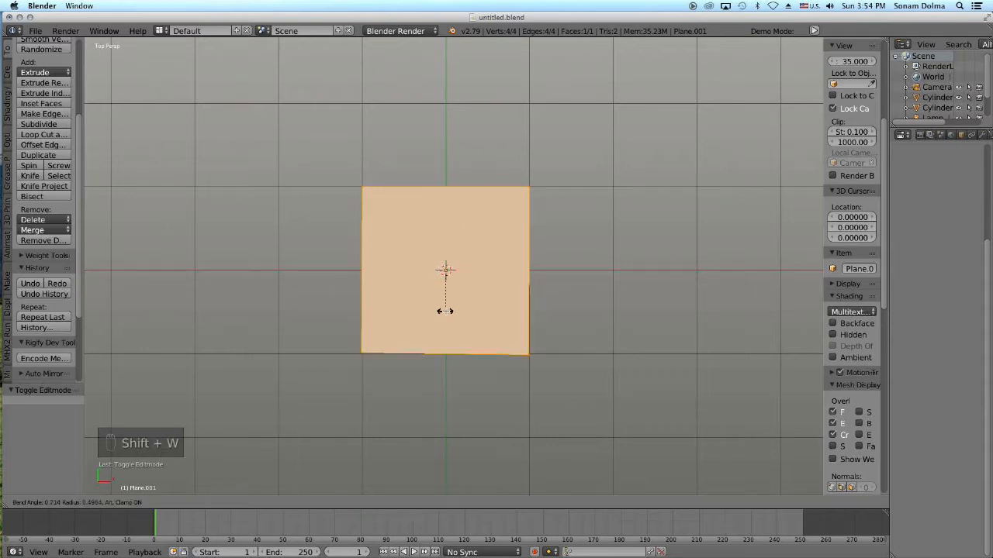
right_click(446, 309)
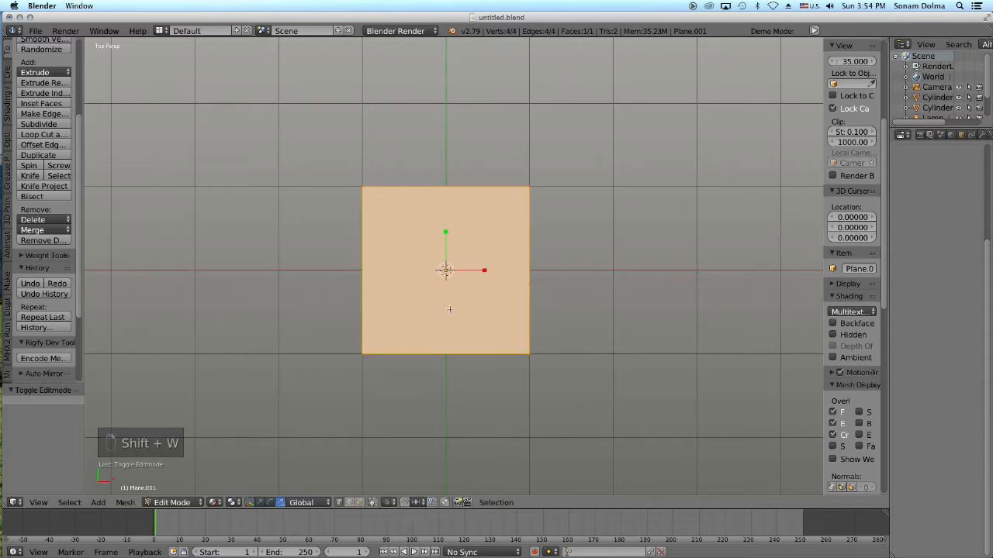
key(w)
click(450, 311)
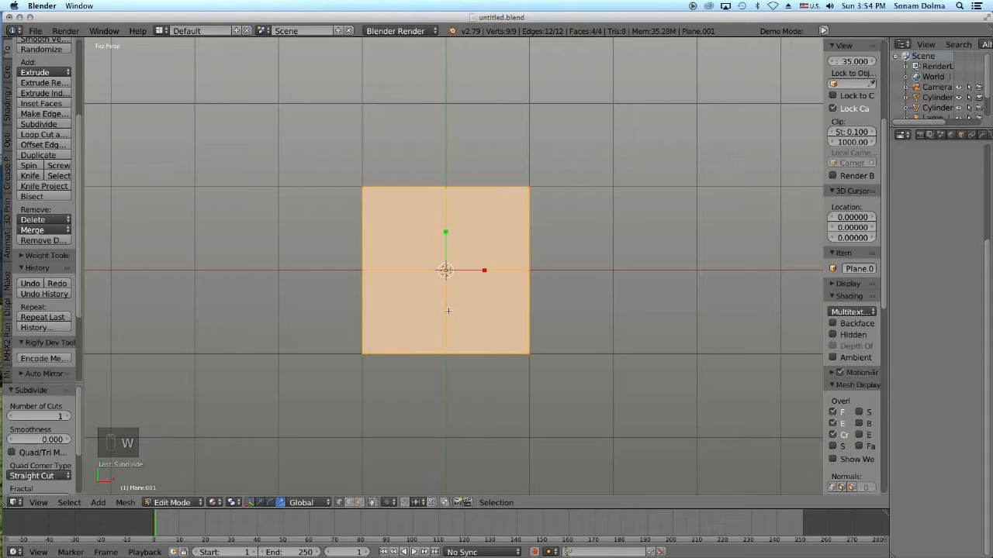
click(68, 417)
click(68, 416)
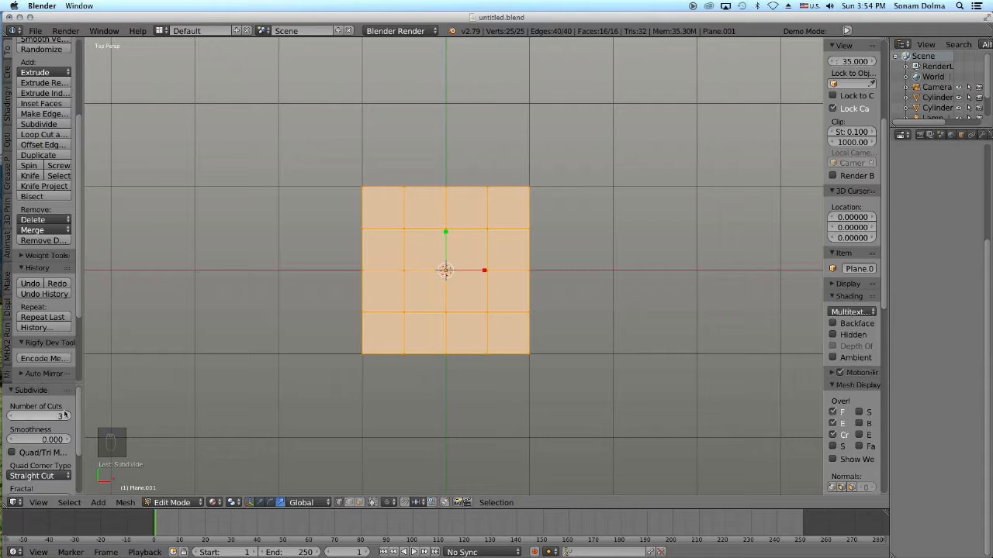
click(11, 416)
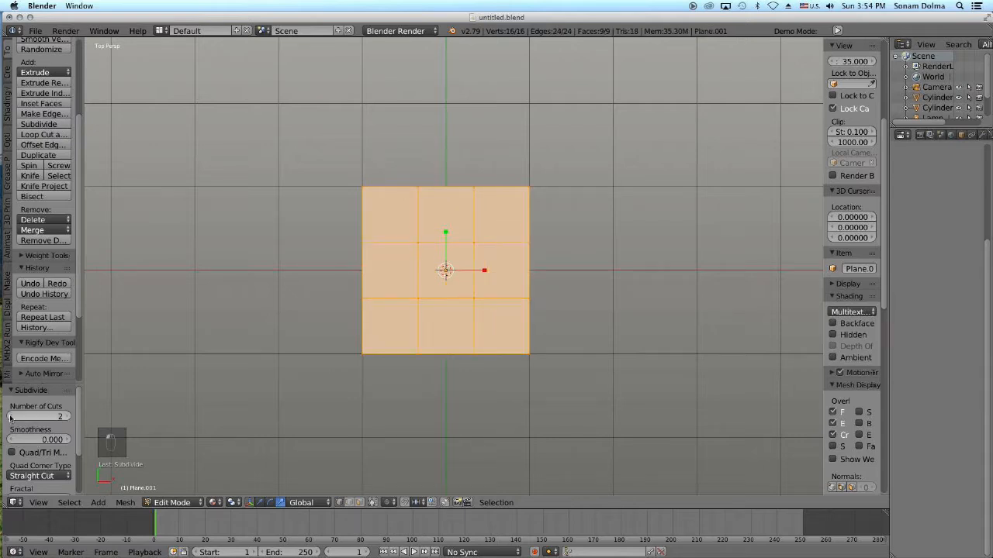
- Move the plane's two upper corner vertices inward by about 0.25 on X and Y to round the upper end
right_click(546, 191)
key(g)
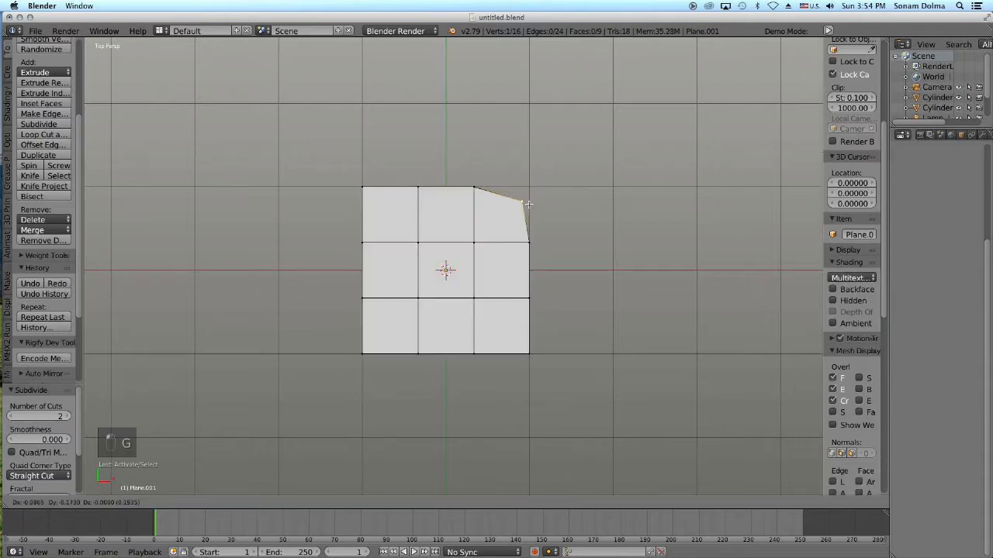
click(516, 208)
right_click(362, 187)
key(g)
click(387, 211)
- Scale the plane's bottom row of vertices to about 0.23 to taper the lower end
right_click(527, 353)
alt+right_click(518, 353)
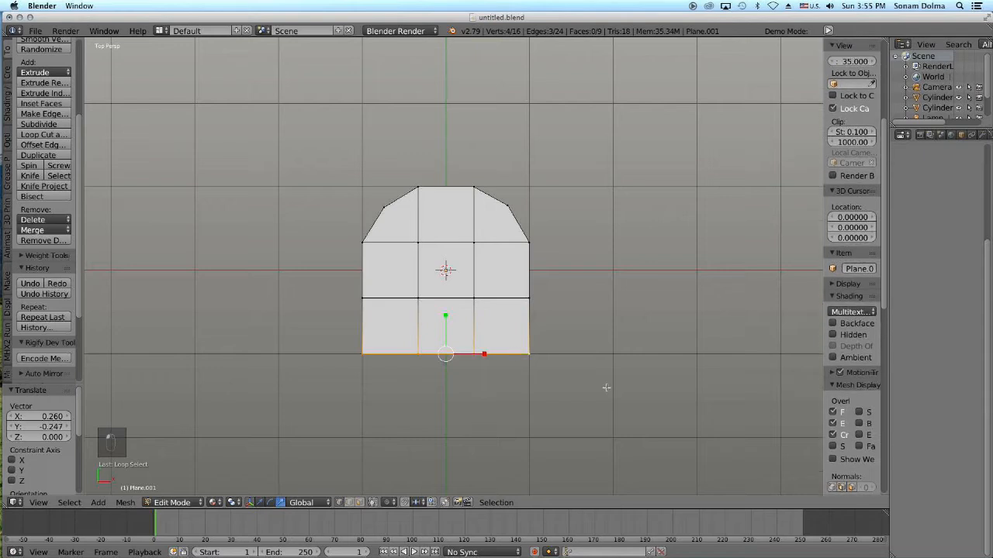
key(s)
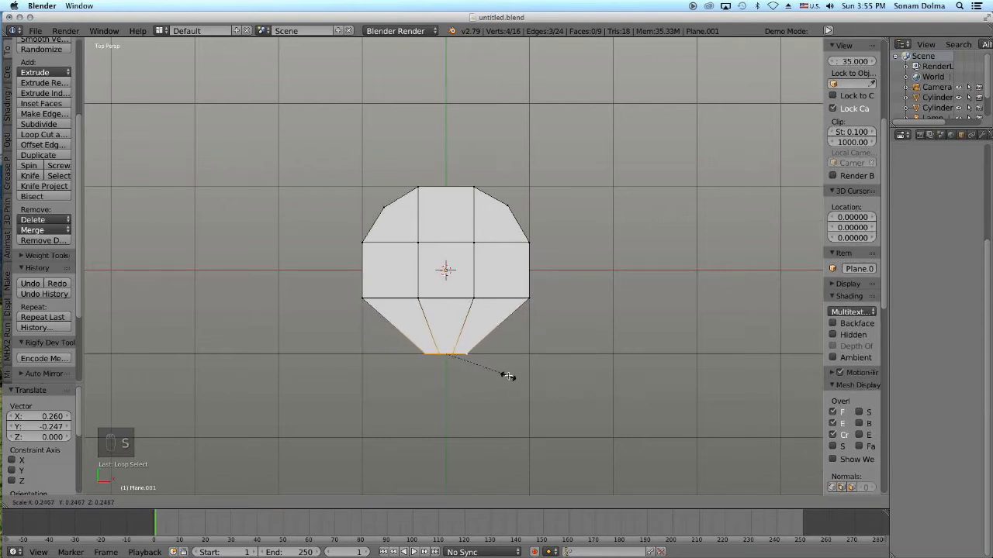
click(506, 375)
- Scale the row of vertices above the tapered base to about 0.95, and rescale it by about 1.02
right_click(440, 187)
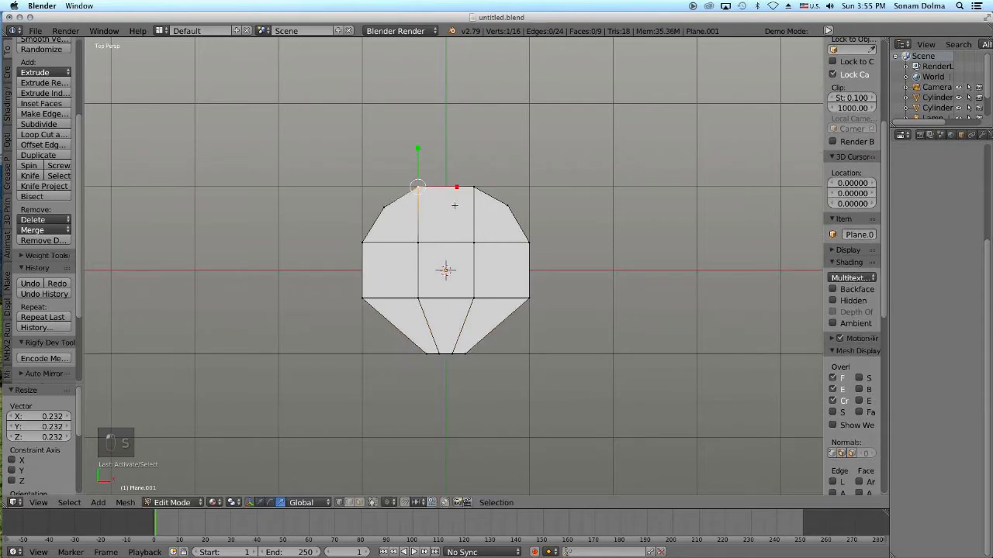
alt+right_click(503, 300)
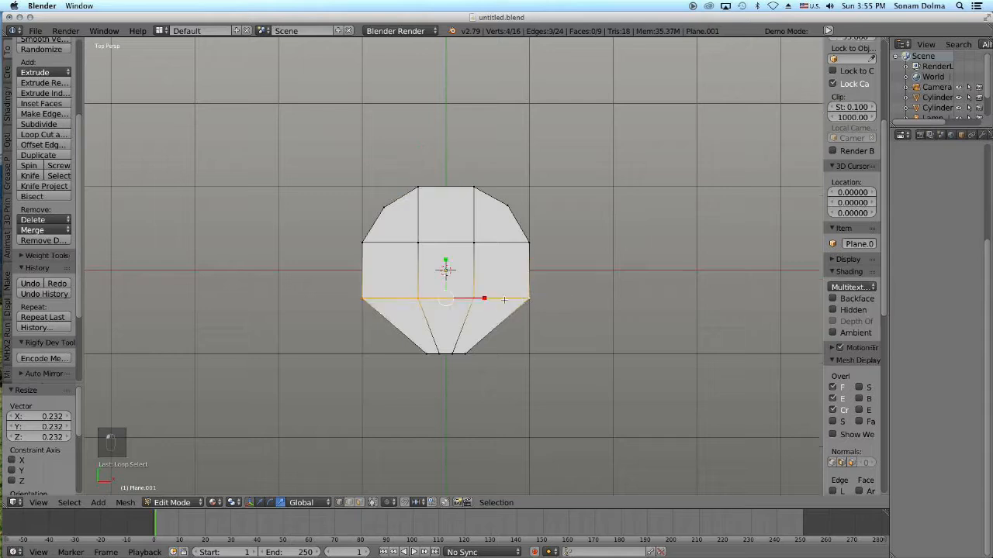
key(s)
click(712, 367)
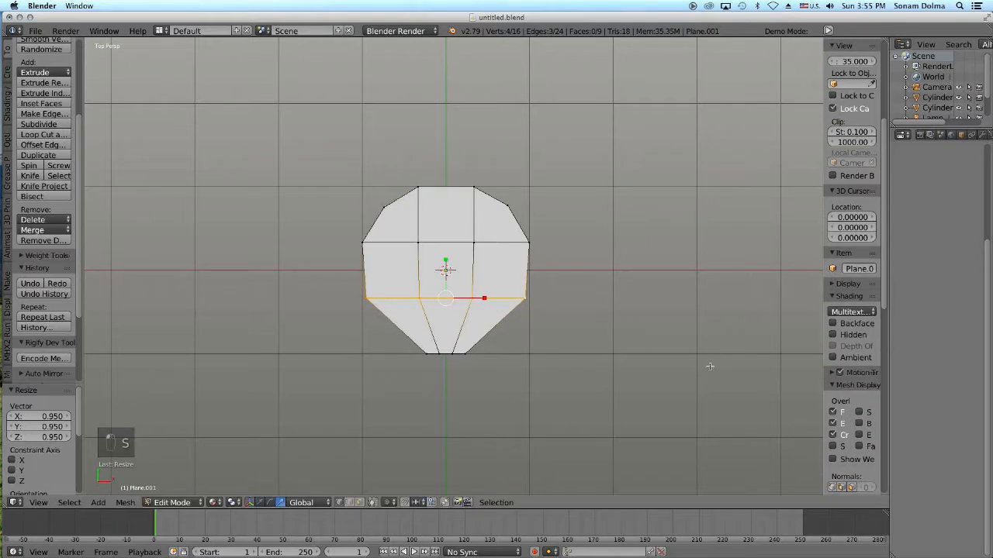
key(s)
click(606, 317)
- Enable proportional editing and, from a side view, lower two vertices at the wide end by about 0.13 on Z
middle_drag(656, 315, 553, 300)
right_click(549, 299)
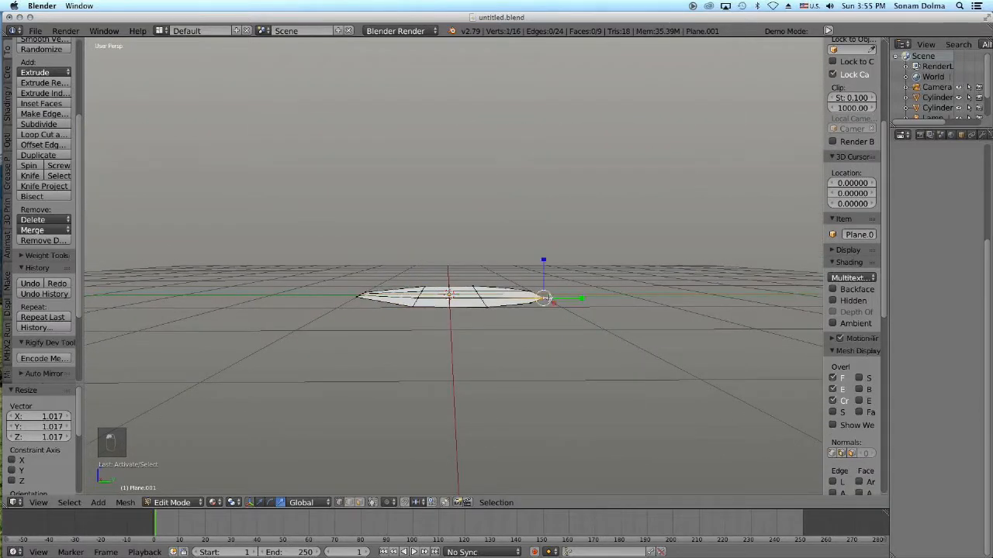
key(o)
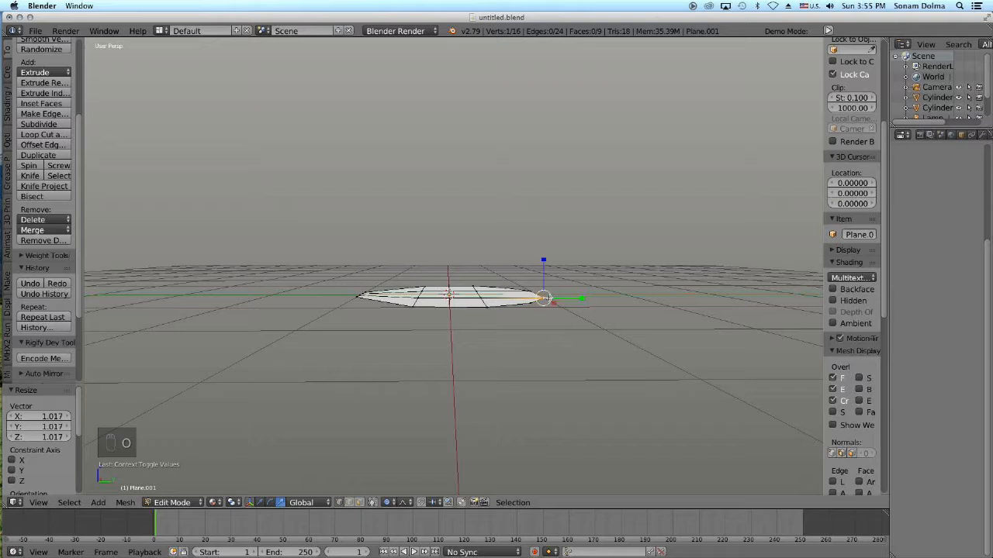
key(g)
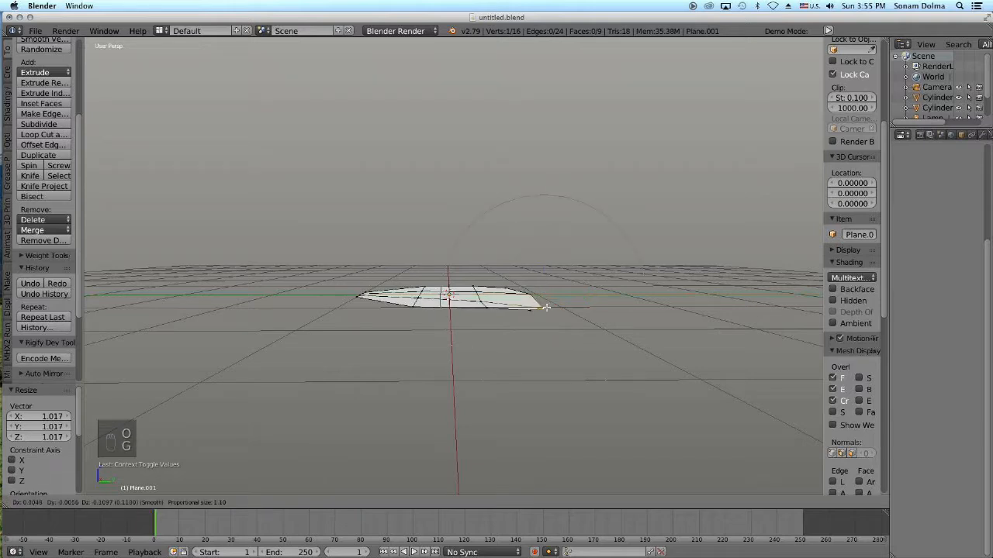
click(546, 307)
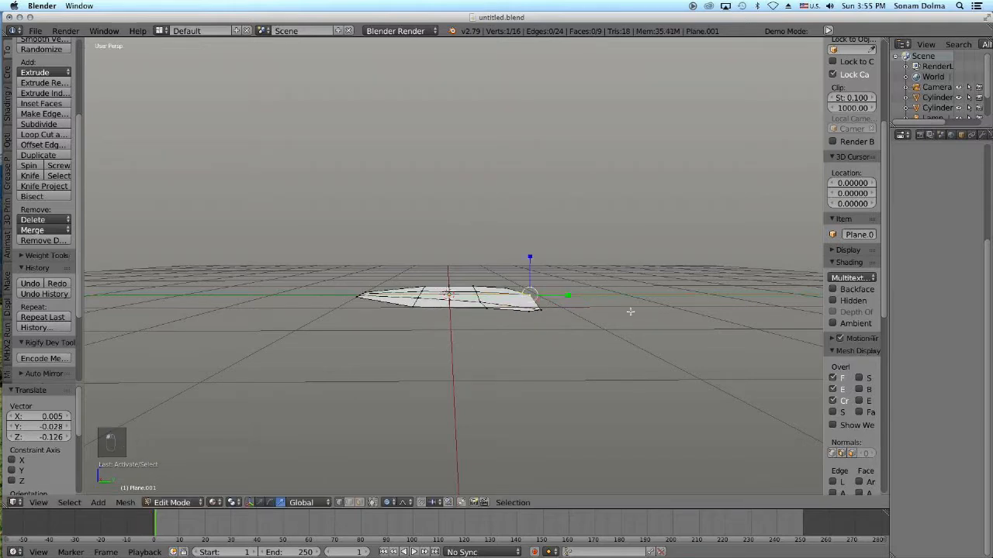
key(g)
click(591, 314)
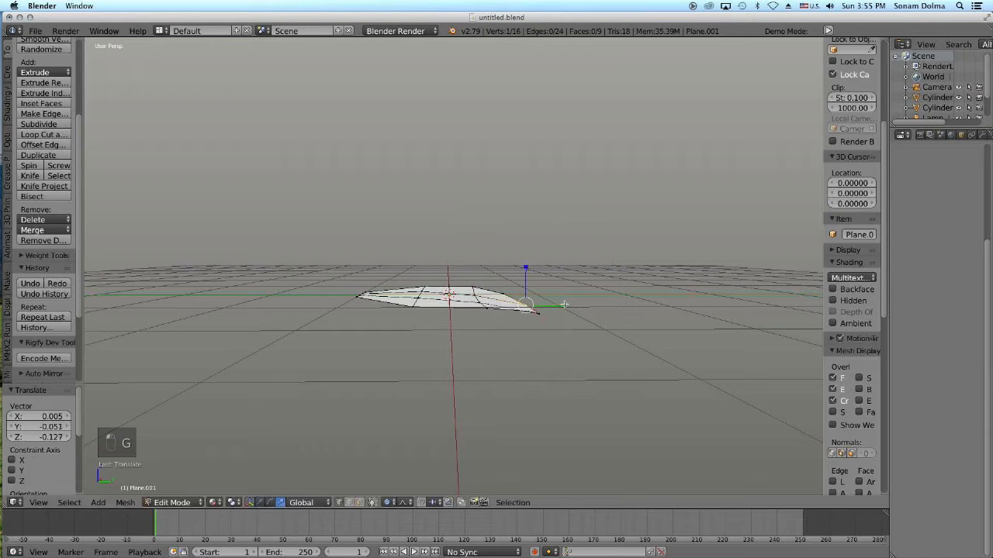
- Lower further vertices at the mesh's wide end to curve it downward
right_click(510, 293)
key(g)
click(538, 303)
right_click(539, 315)
key(g)
click(538, 330)
- Move the vertices in the middle of the mesh slightly with proportional editing, lowering them by about 0.02 to 0.03 on Z
right_click(474, 309)
key(g)
click(476, 308)
right_click(424, 296)
key(g)
click(422, 302)
right_click(411, 302)
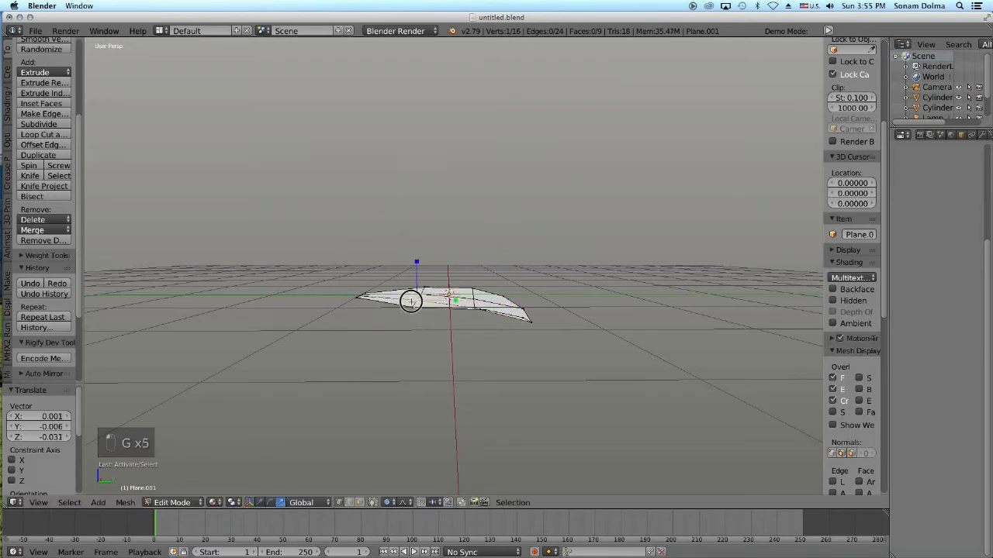
key(g)
click(435, 308)
- From an angled view, lower one inner vertex about 0.025 and another about 0.11 on Z to deepen the curve
mouse_move(435, 308)
middle_down()
mouse_move(507, 346)
mouse_move(480, 341)
mouse_move(497, 353)
mouse_move(430, 310)
middle_up()
right_click(428, 308)
key(g)
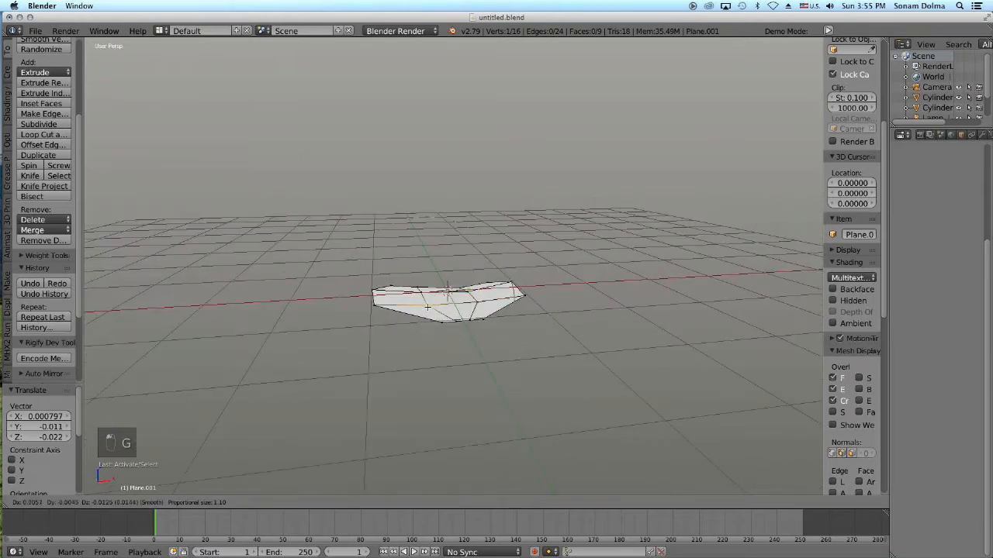
click(427, 303)
key(g)
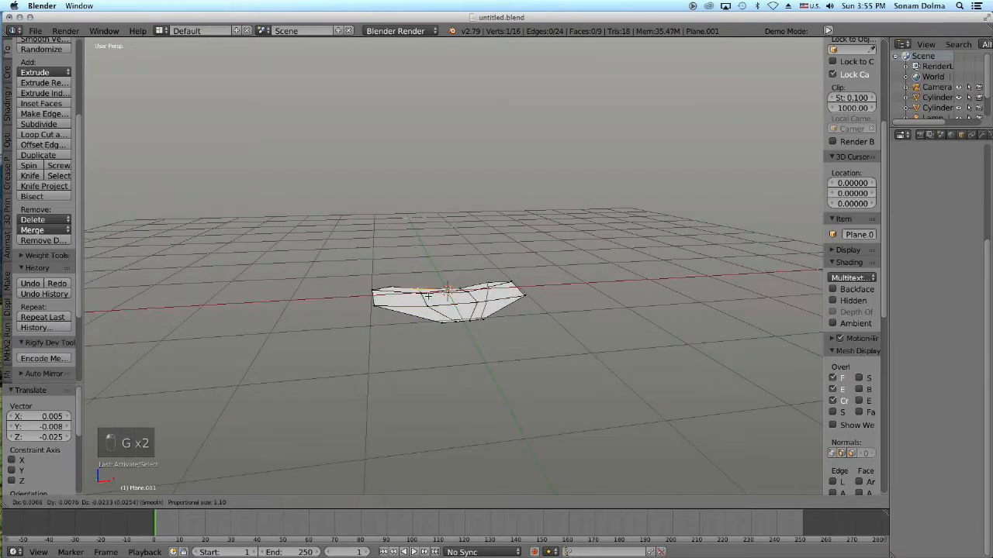
click(479, 304)
middle_drag(479, 304, 99, 483)
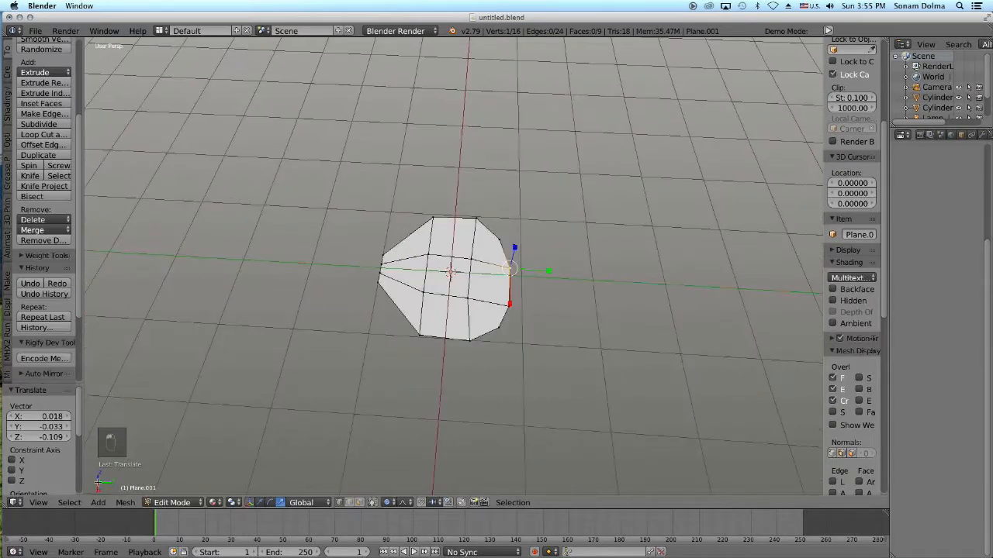
- In top view, move the two upper-edge vertices about 0.28 along Y and scale them to about 0.89
click(37, 504)
click(62, 458)
scroll(469, 361, down, 1)
right_click(454, 200)
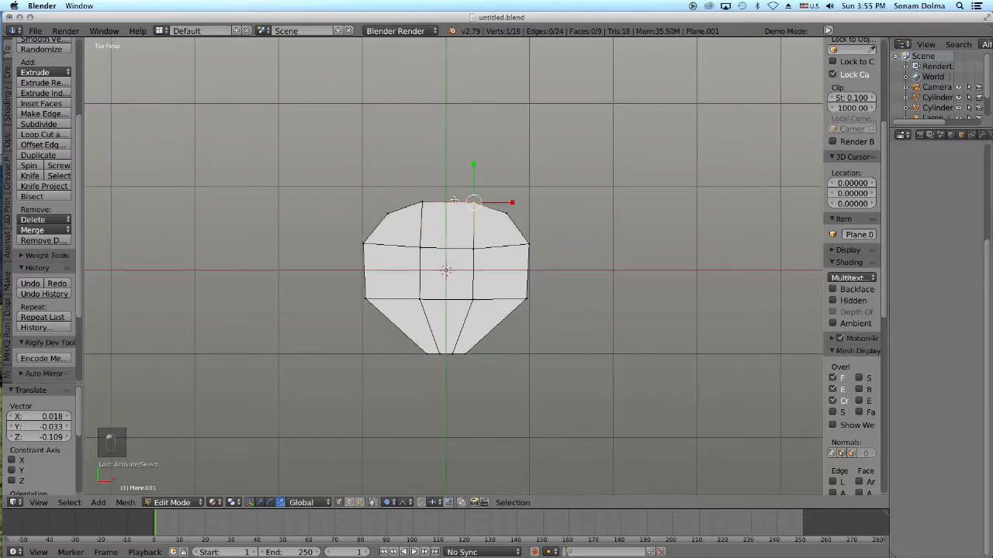
key(c)
click(426, 200)
right_click(464, 211)
key(g)
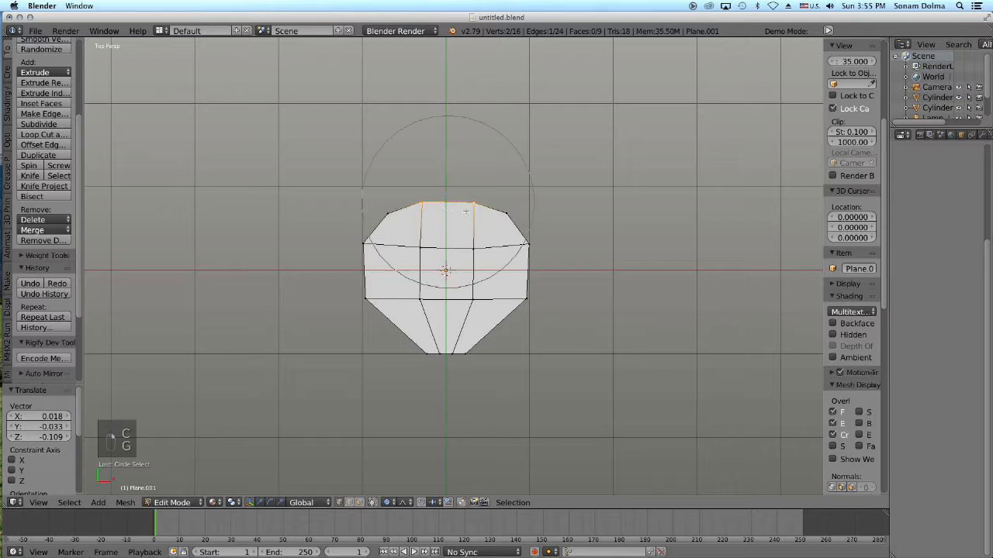
click(465, 190)
key(s)
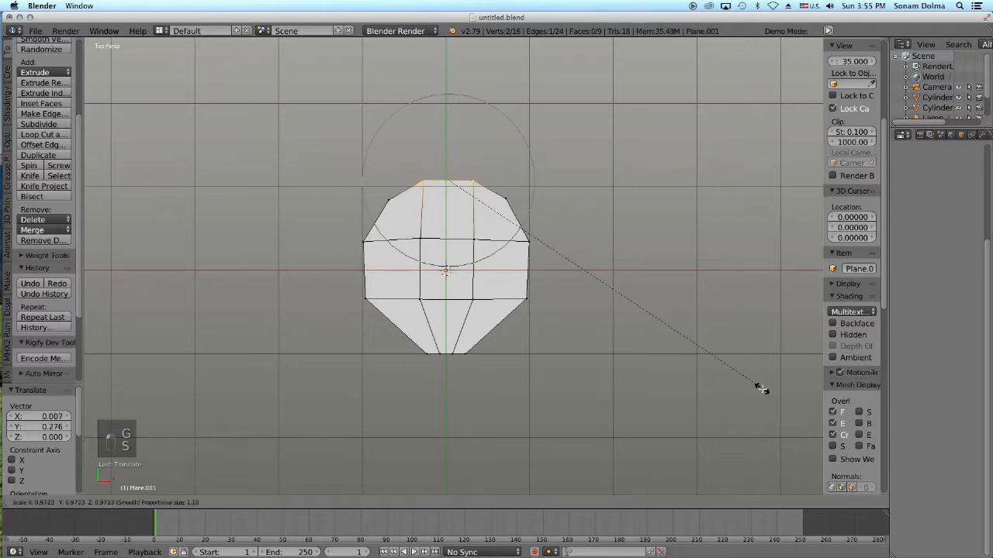
click(732, 380)
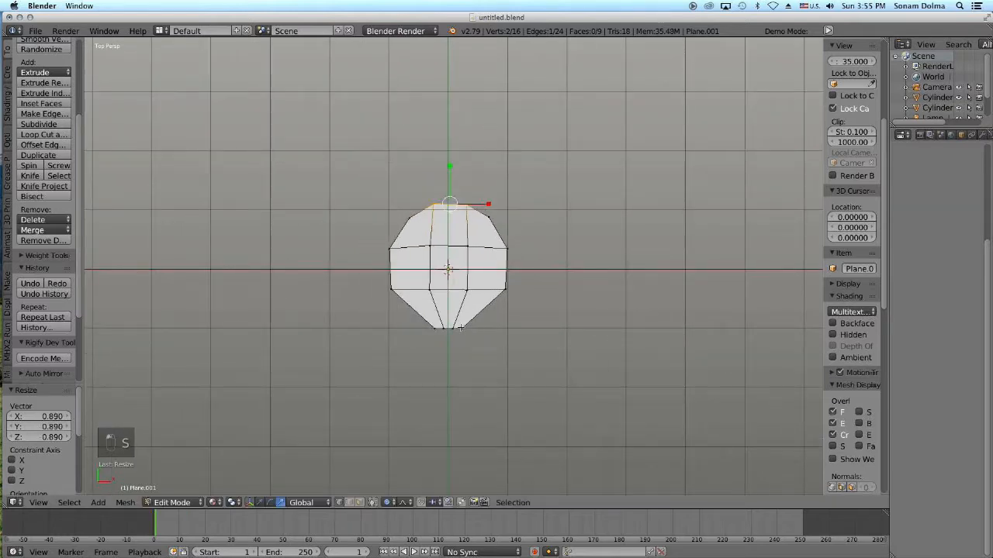
- Select the whole mesh and move it about 1 unit along Y so its narrow base sits at the origin
right_click(464, 340)
scroll(500, 278, up, 1)
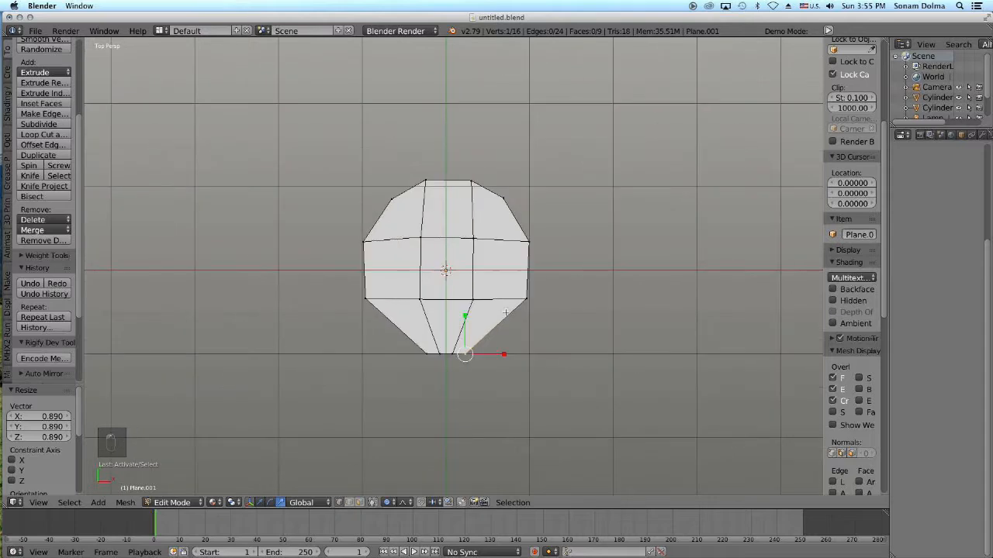
key(a)
key(a)
key(g)
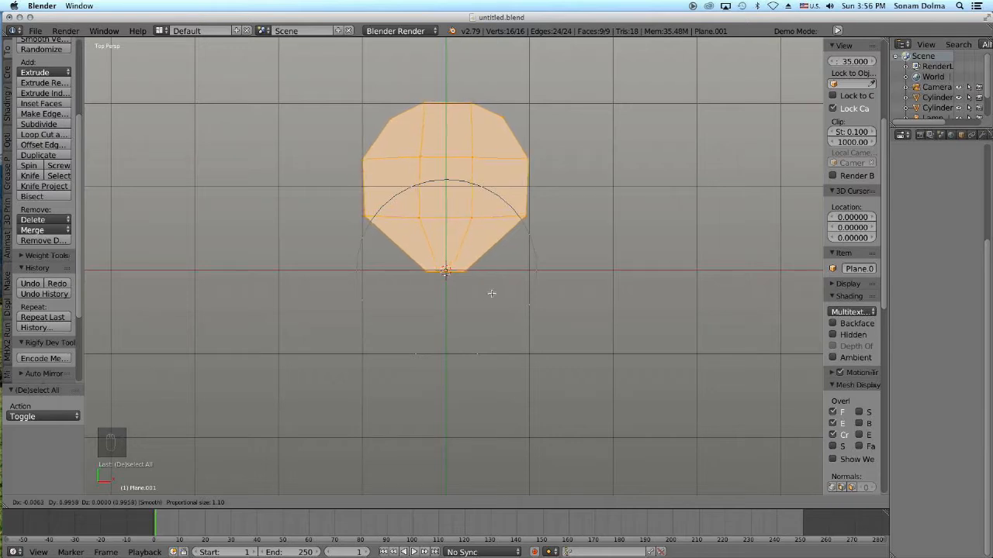
click(492, 293)
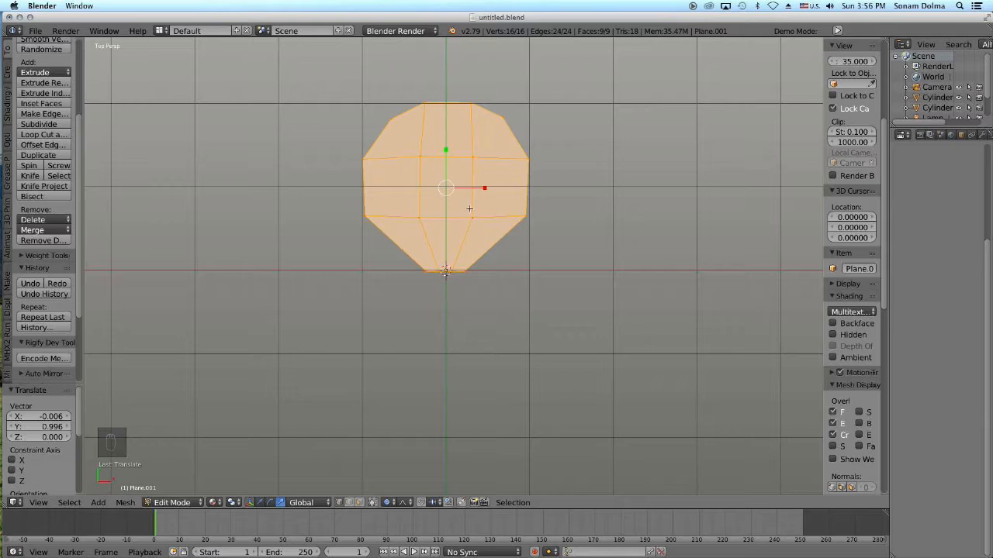
- Scale the whole mesh by about 1.01 and assign all its vertices to a new vertex group
key(s)
click(647, 317)
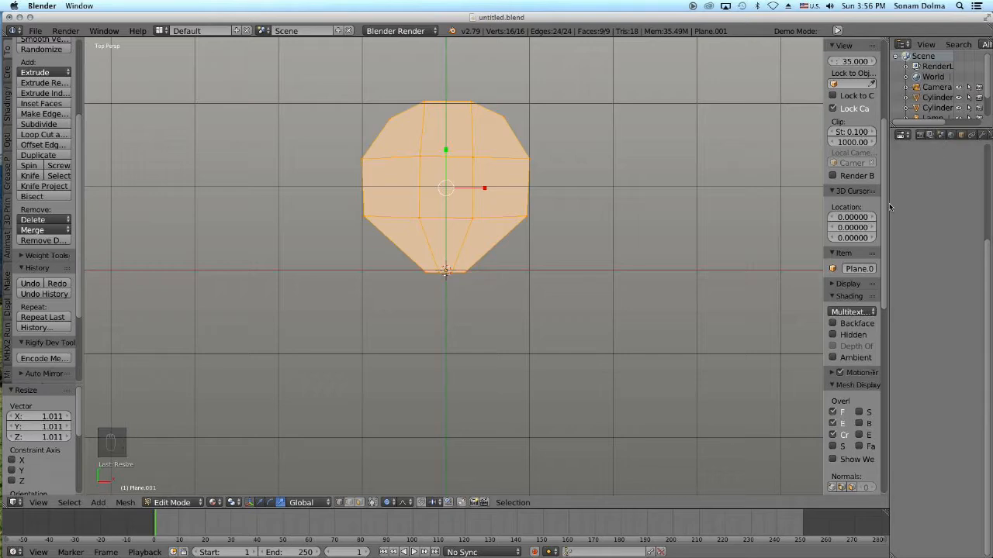
drag(889, 201, 821, 201)
click(925, 135)
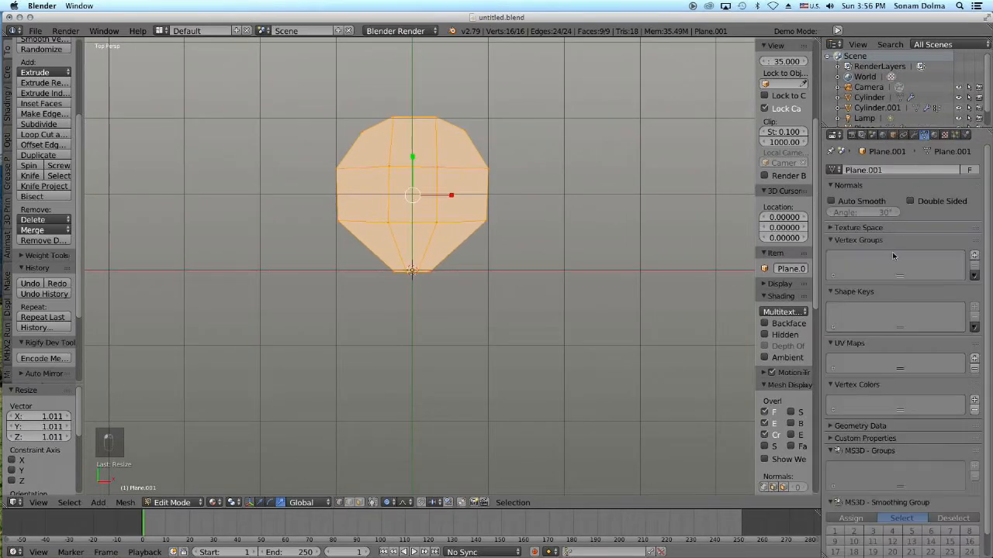
click(975, 256)
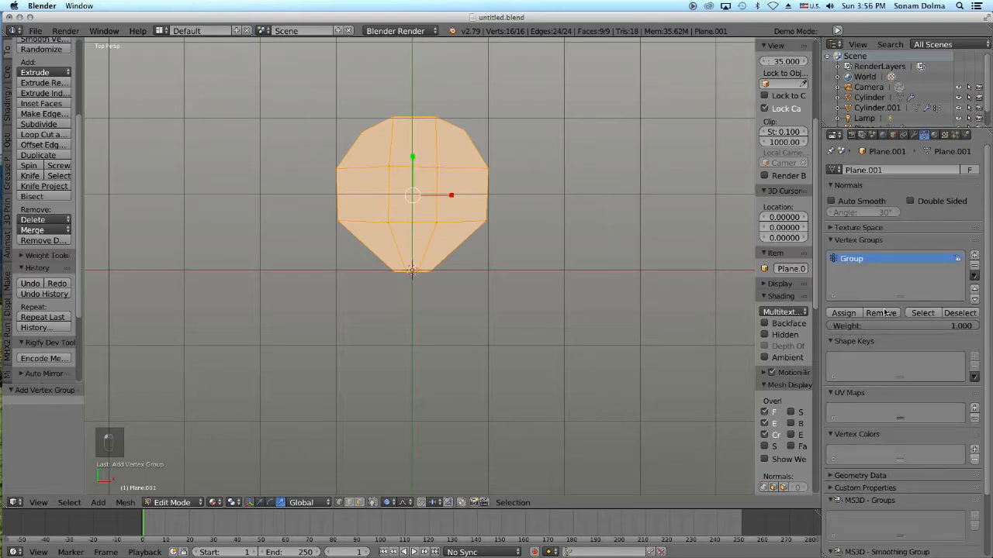
click(844, 313)
click(960, 313)
click(922, 313)
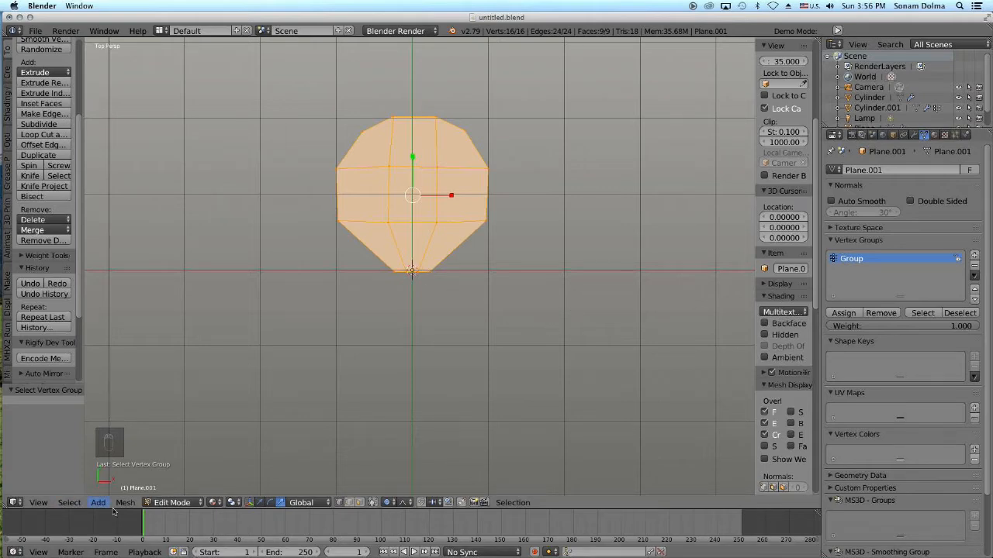
- In right view, rotate the mesh about -8.3° and move it about 0.03 on Y and 0.17 on Z to level it at the origin
click(38, 503)
click(74, 413)
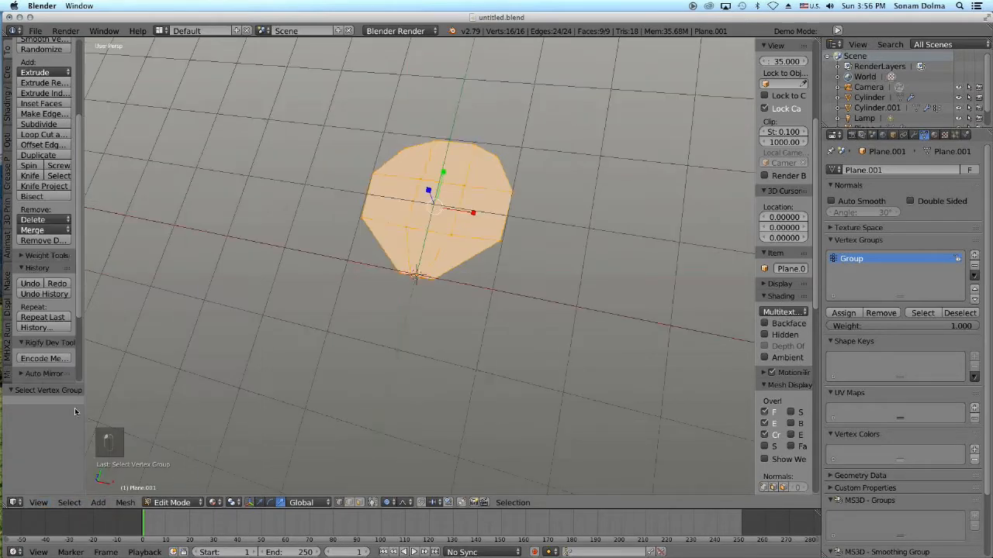
key(r)
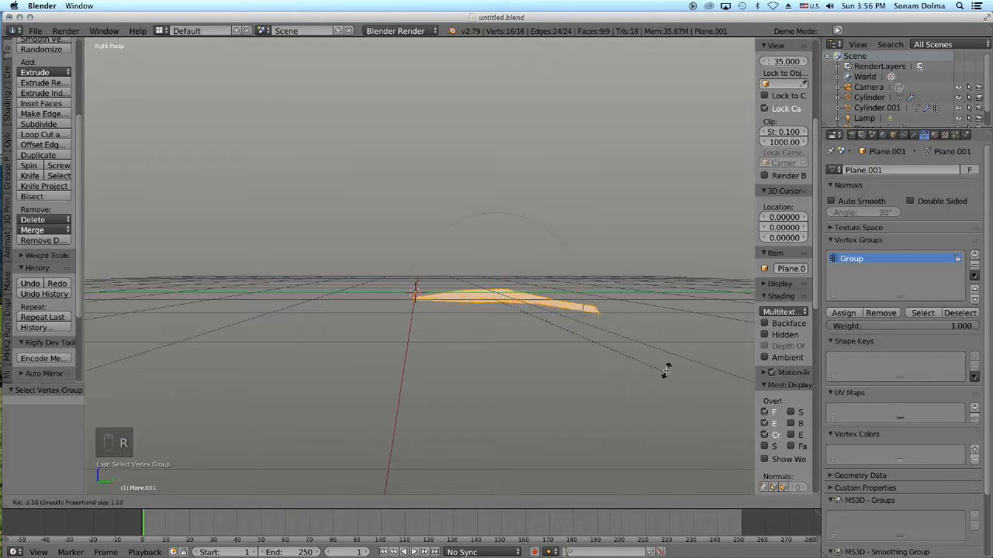
click(600, 365)
key(g)
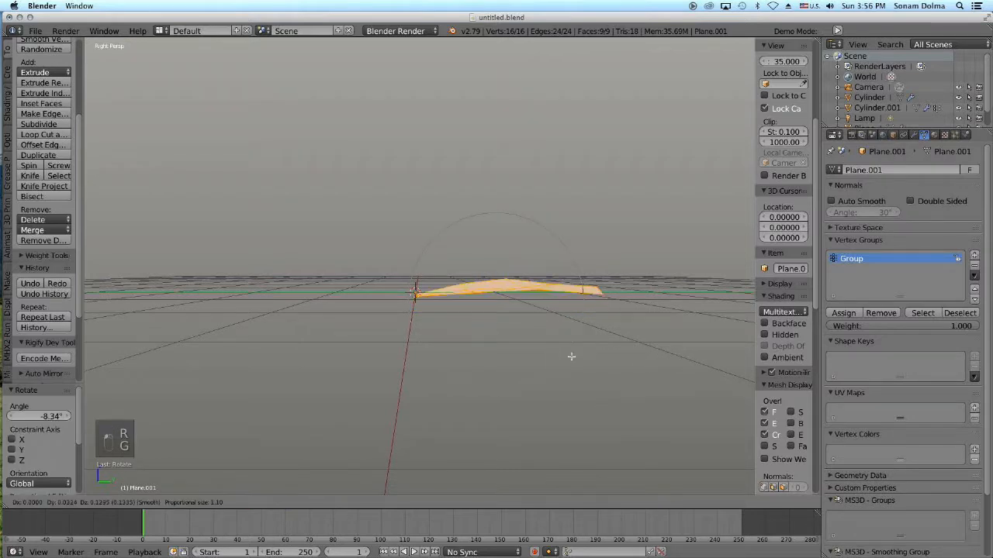
click(571, 353)
- In top view, select three vertices of the narrow base and scale them to about 0.45 with proportional editing
click(40, 502)
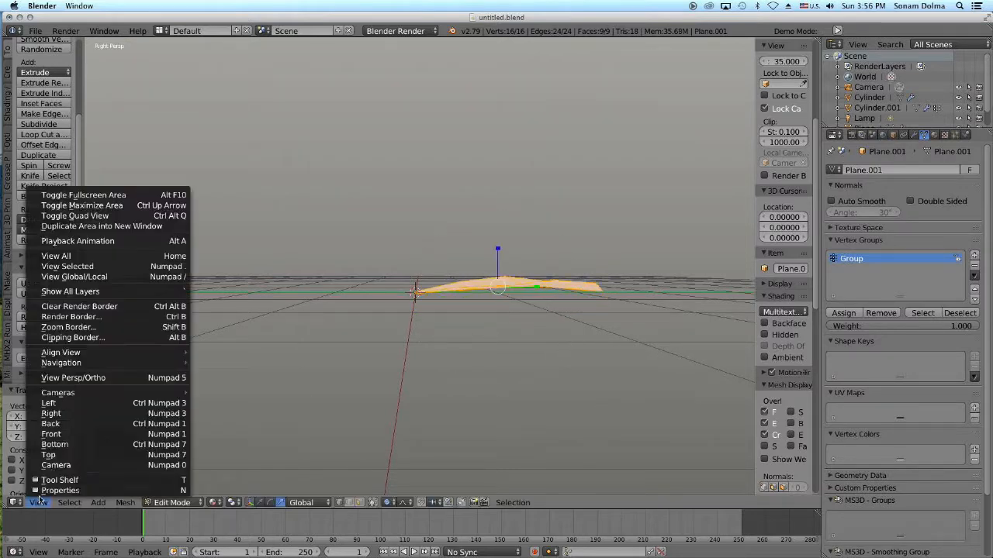
click(55, 463)
right_click(396, 276)
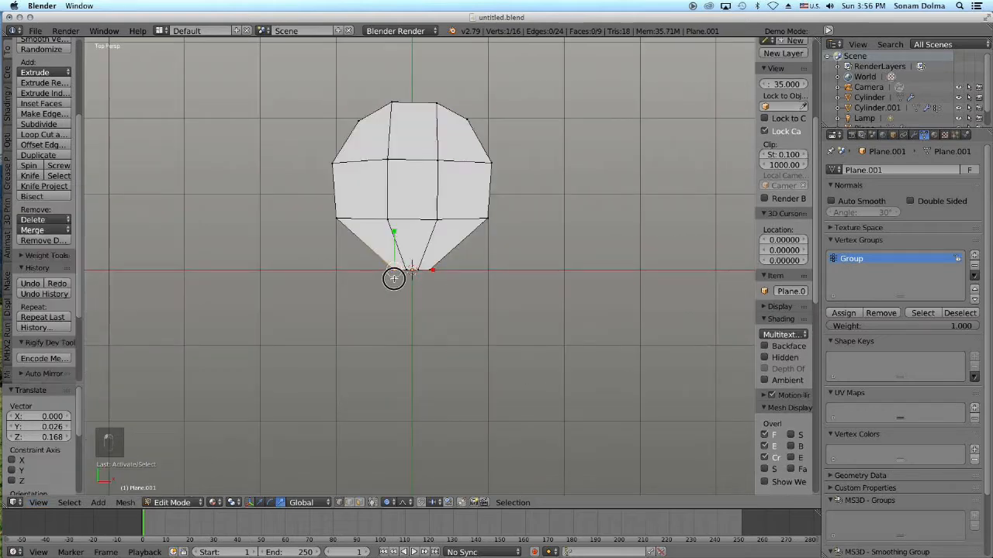
key(c)
click(399, 271)
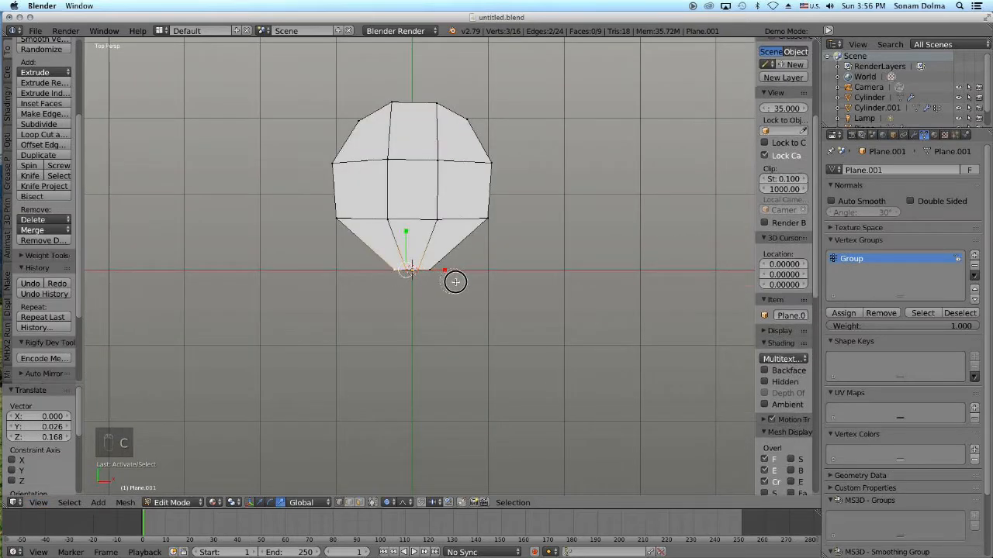
right_click(525, 337)
key(s)
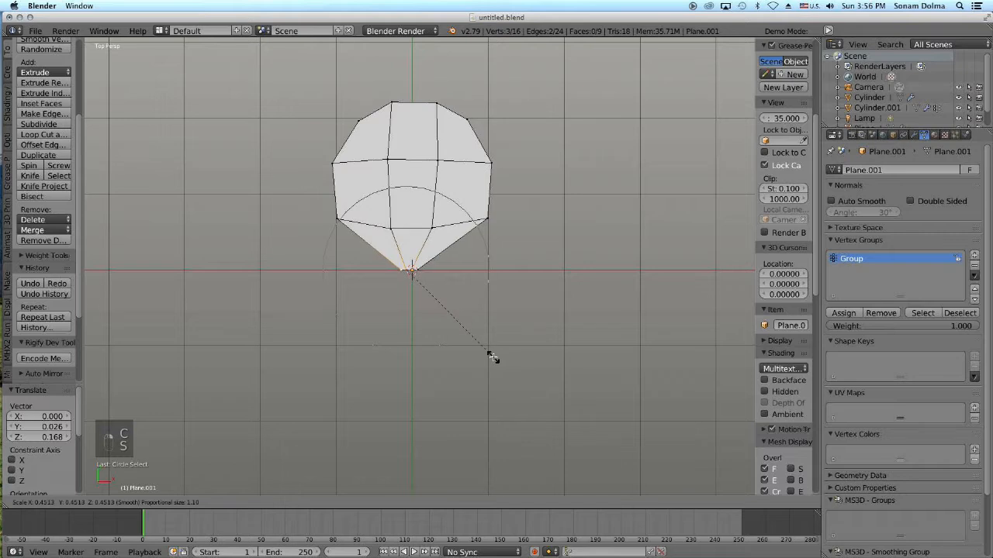
click(492, 356)
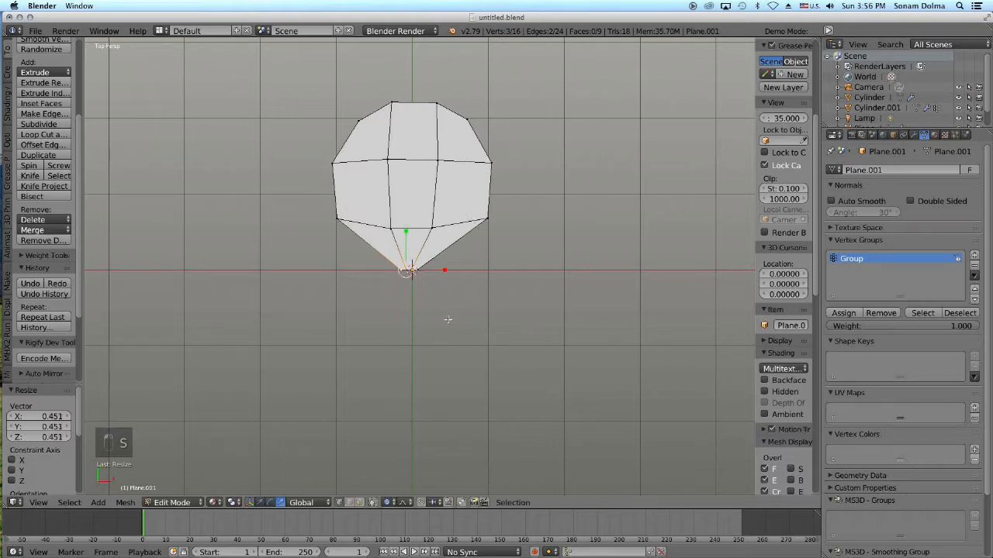
key(e)
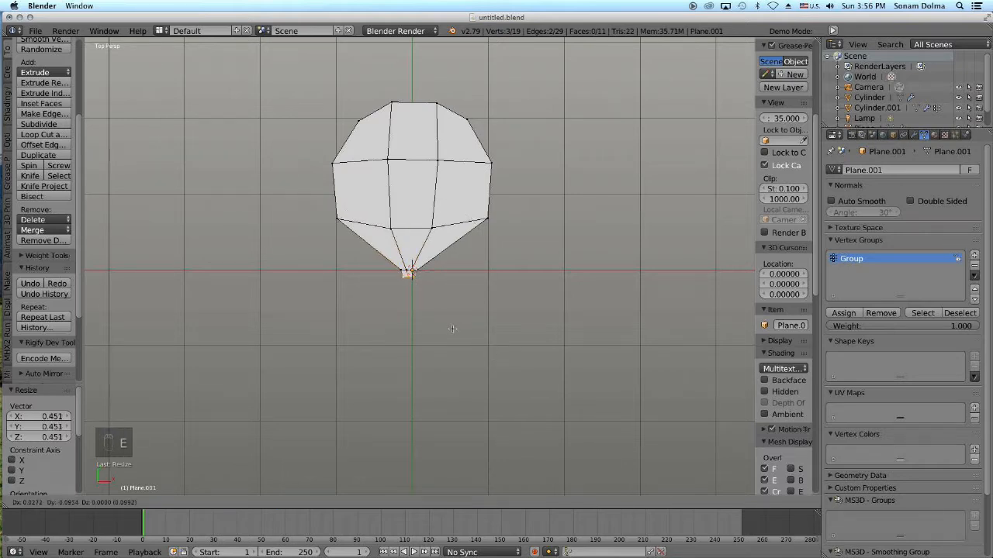
click(449, 334)
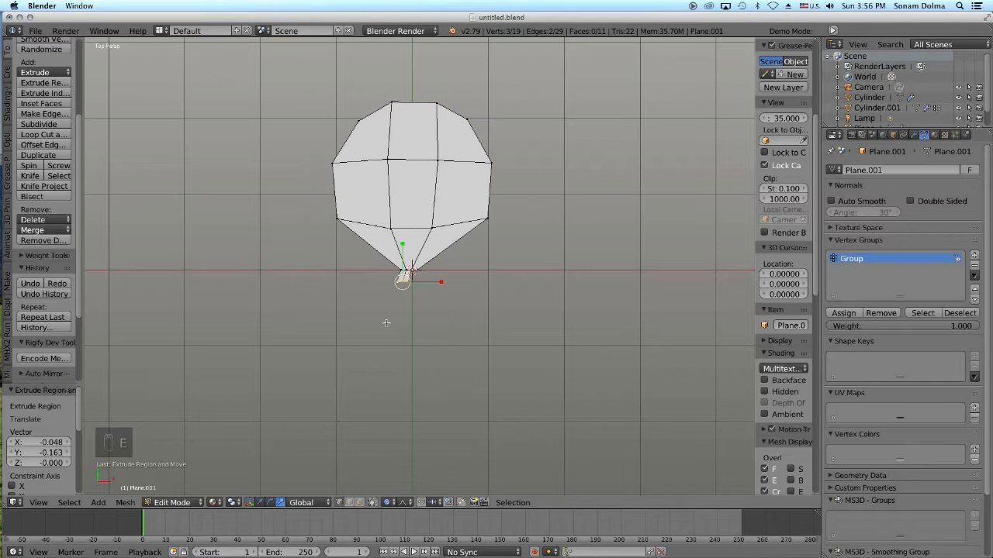
click(31, 283)
- Select all four vertices of the narrow base and extrude them about -0.18 along Y to form a short stem
key(c)
drag(407, 275, 427, 276)
right_click(427, 276)
key(e)
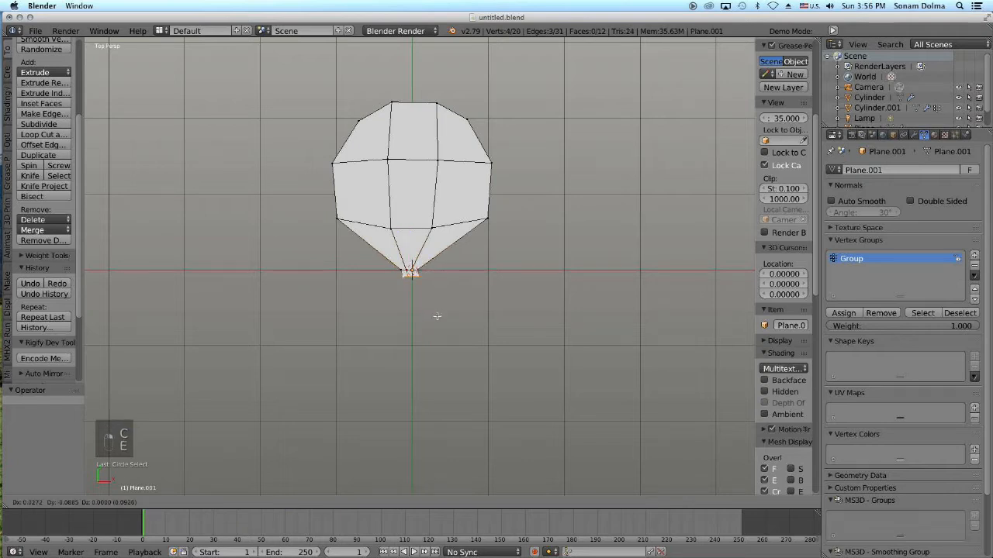
click(433, 322)
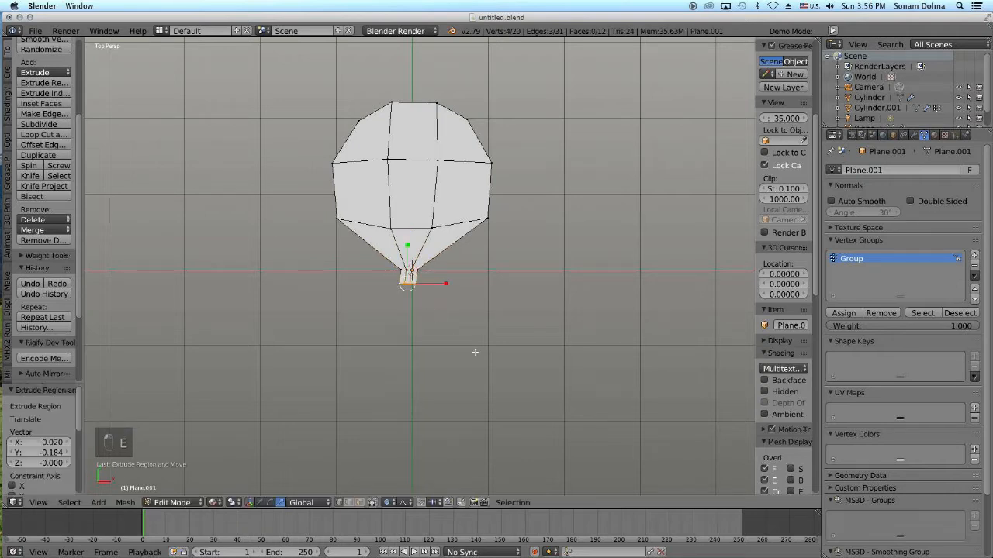
- Narrow the stem's end by scaling it to about 0.58, and widen it slightly by about 1.11
key(s)
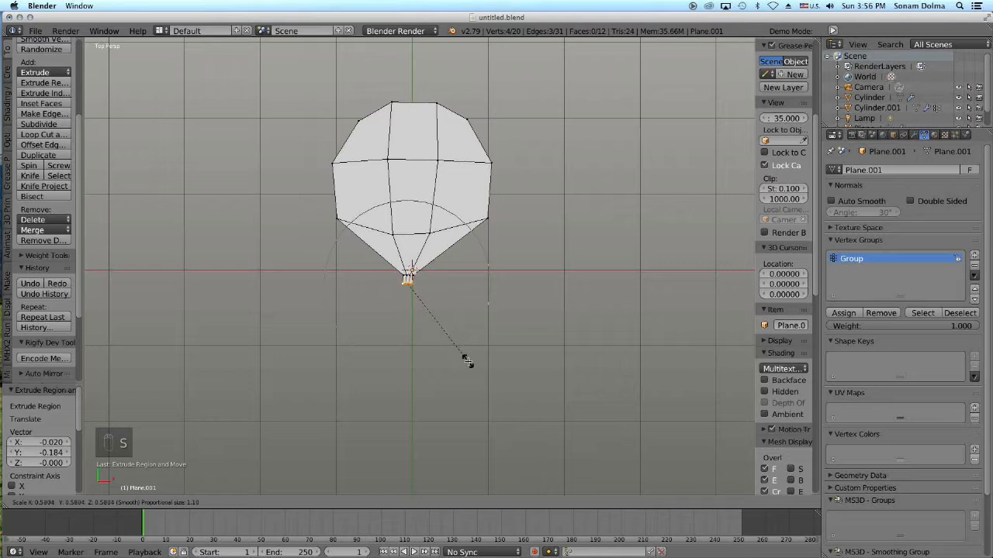
click(465, 347)
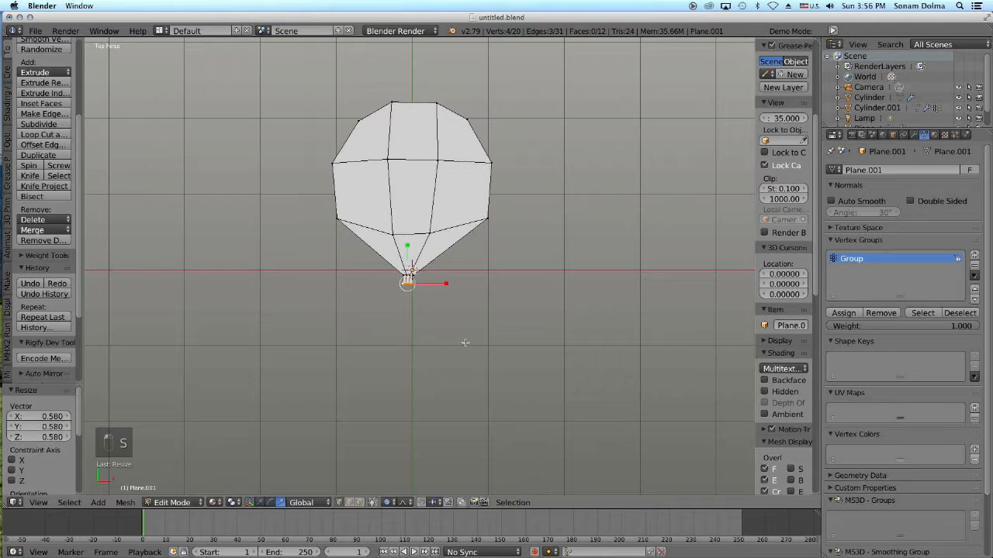
key(s)
click(534, 383)
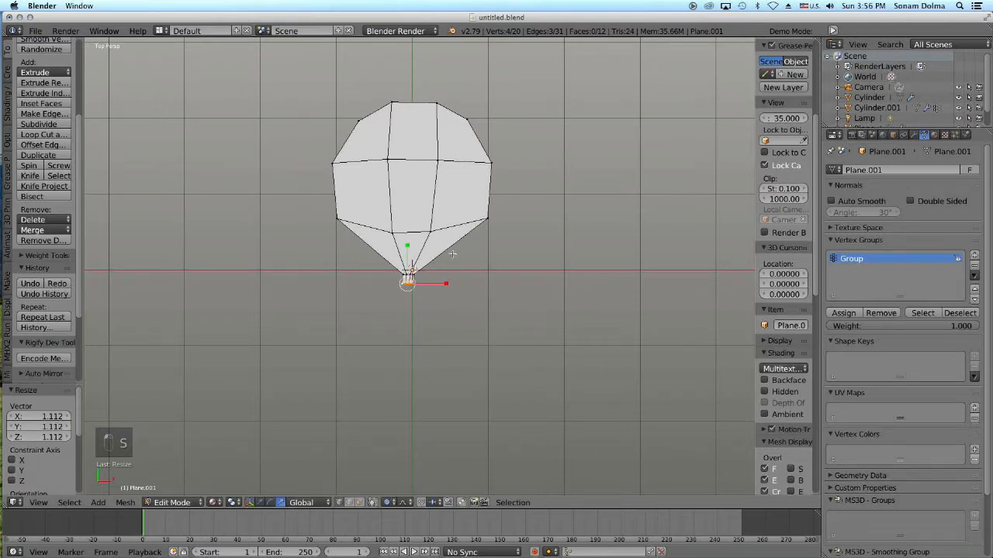
- Move one vertex of the petal's outer edge about 0.05 along Y to make the rim slightly uneven
right_click(411, 101)
key(g)
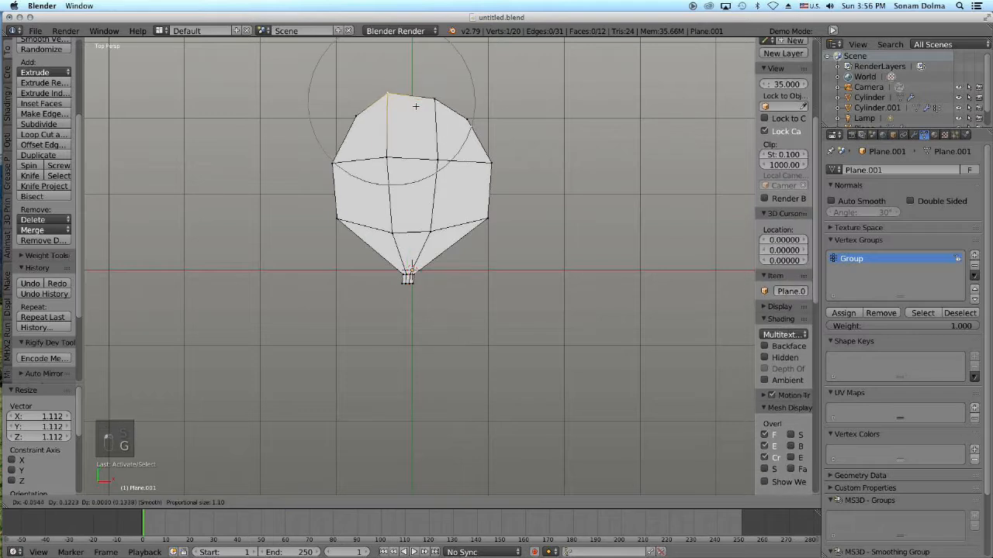
click(418, 111)
- Select the four vertices at the stem's end, move them about 0.08 on X and 0.12 on Y, and straighten them with small rotations
right_click(409, 280)
key(c)
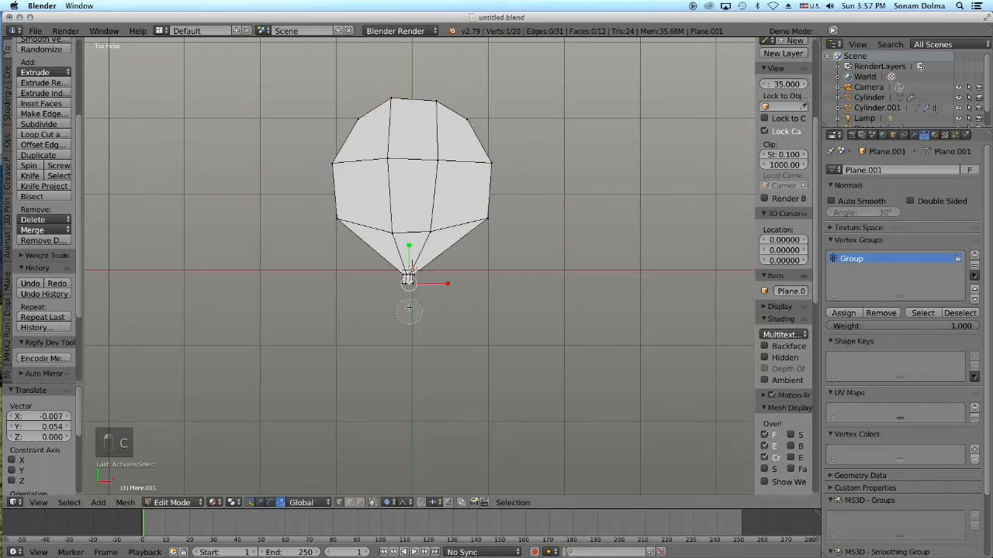
click(407, 285)
right_click(426, 311)
key(r)
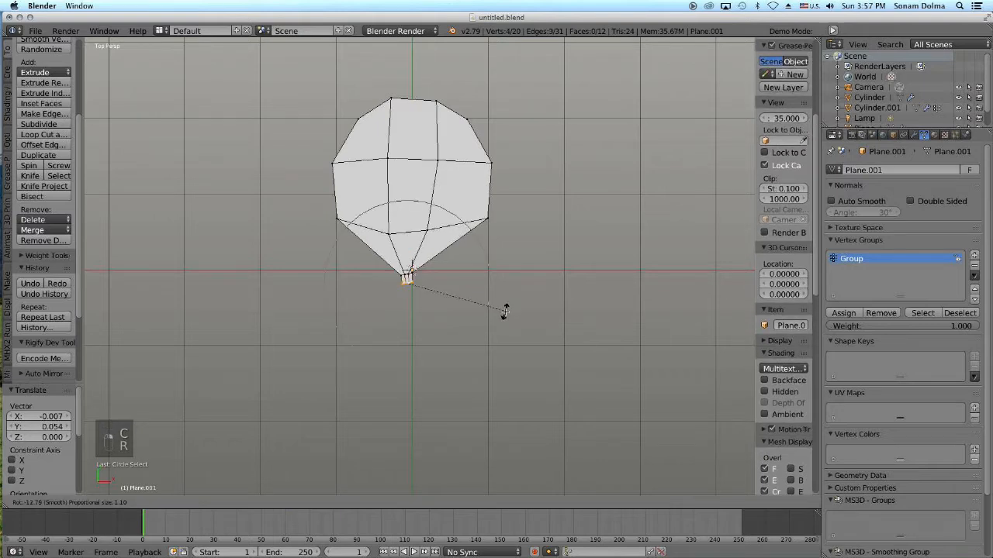
click(463, 302)
key(g)
click(466, 291)
key(r)
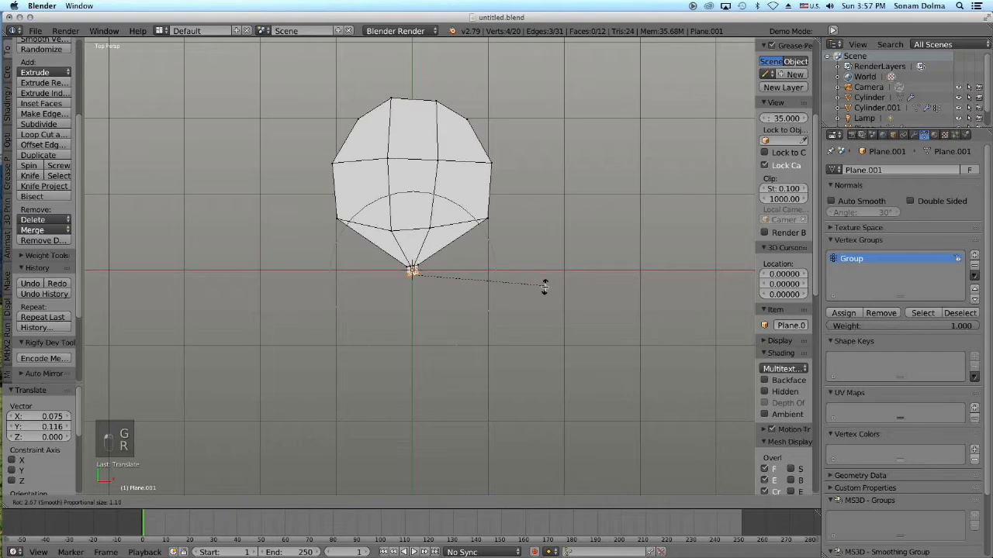
click(541, 291)
- In top view, select the whole petal and duplicate it, placing the copy almost directly over the original
middle_drag(572, 355, 541, 400)
click(38, 503)
click(62, 452)
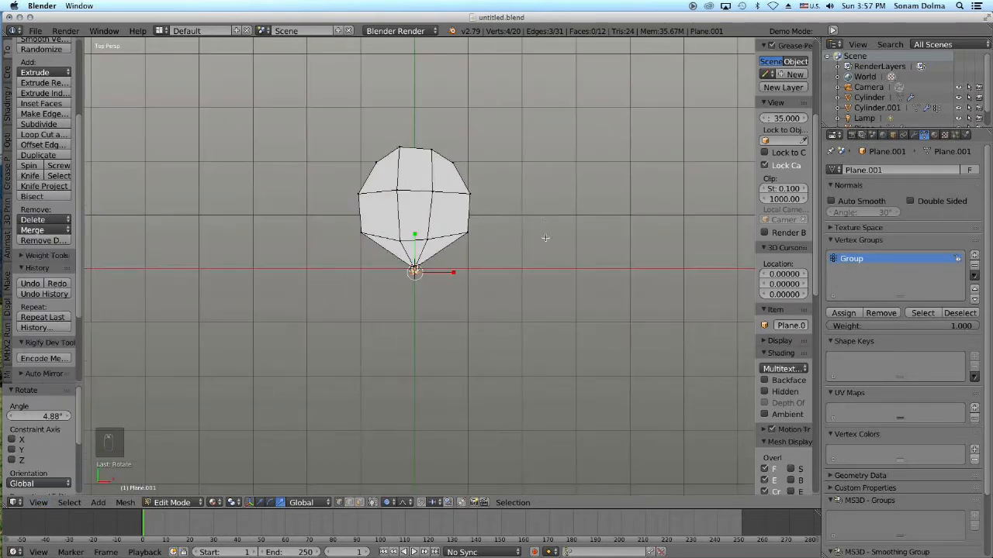
key(a)
key(a)
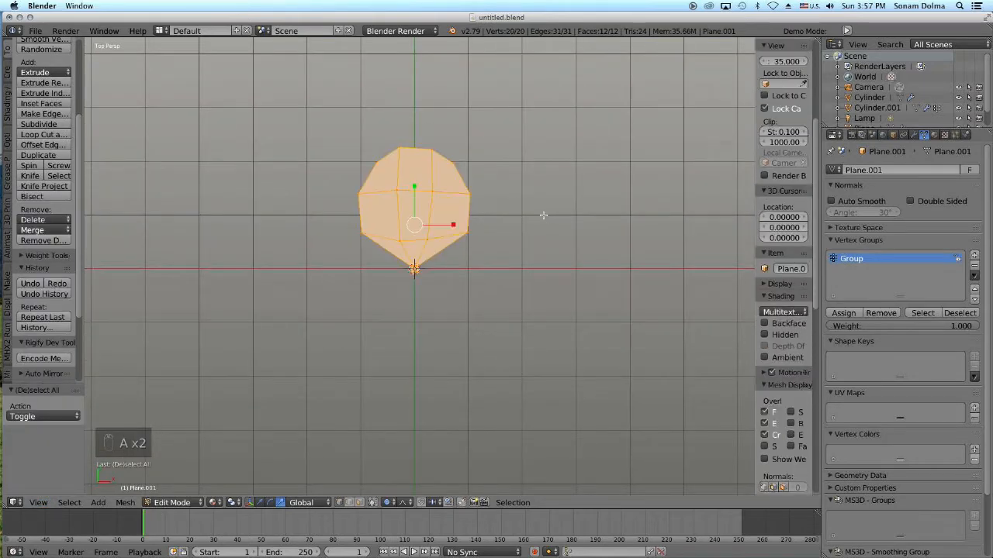
key(shift+a)
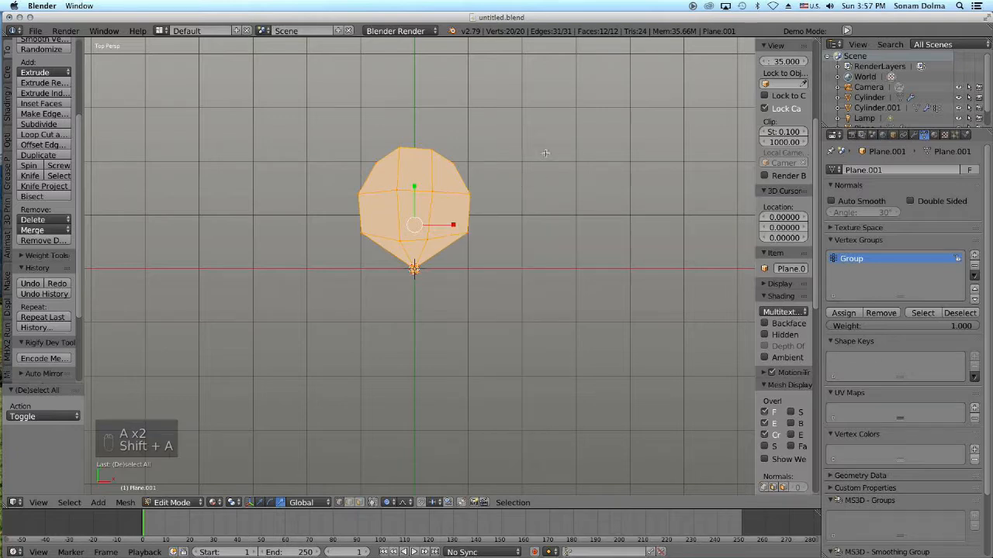
key(shift+d)
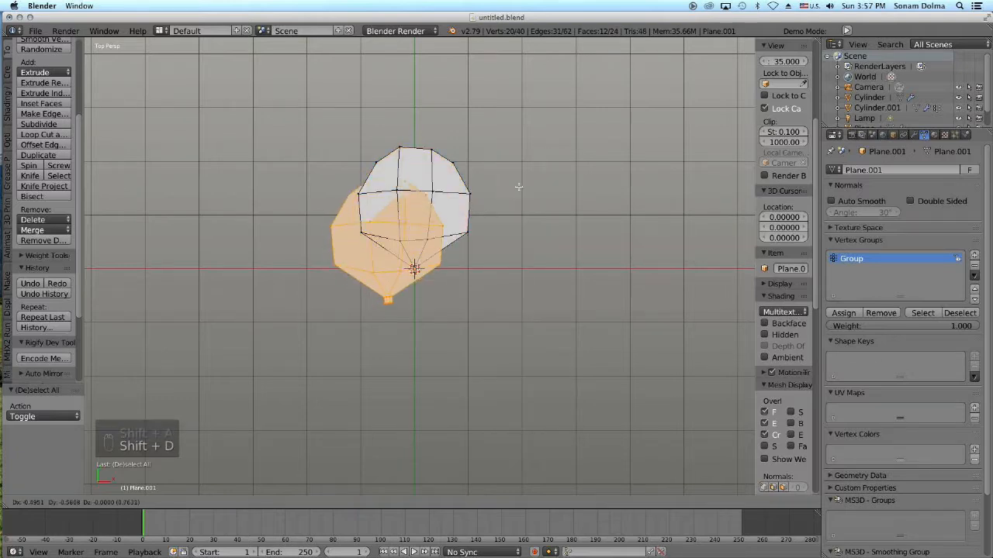
click(540, 158)
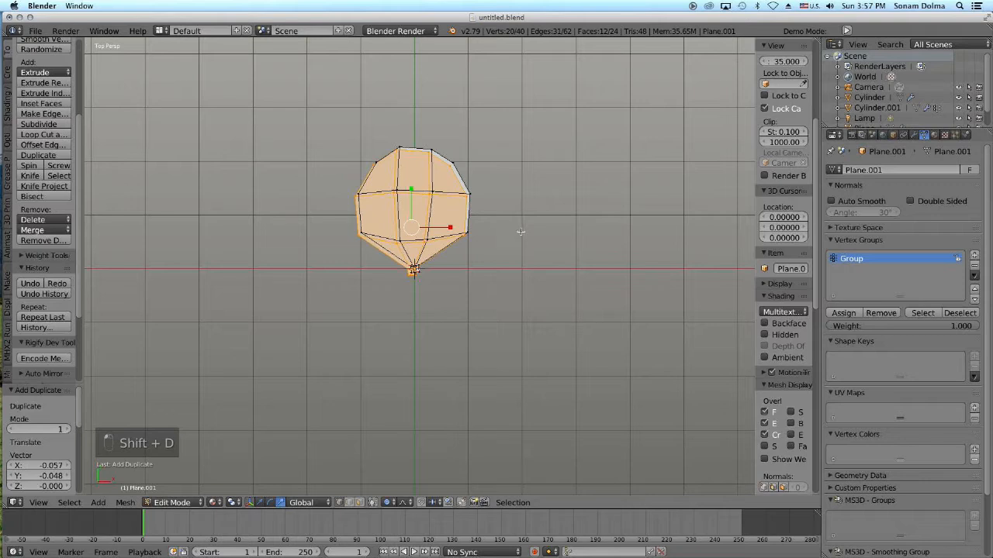
- Turn off proportional editing, rotate the duplicate petal clockwise and move it about 0.95 on X and -0.63 on Y, bringing its stem to the origin
key(r)
right_click(494, 348)
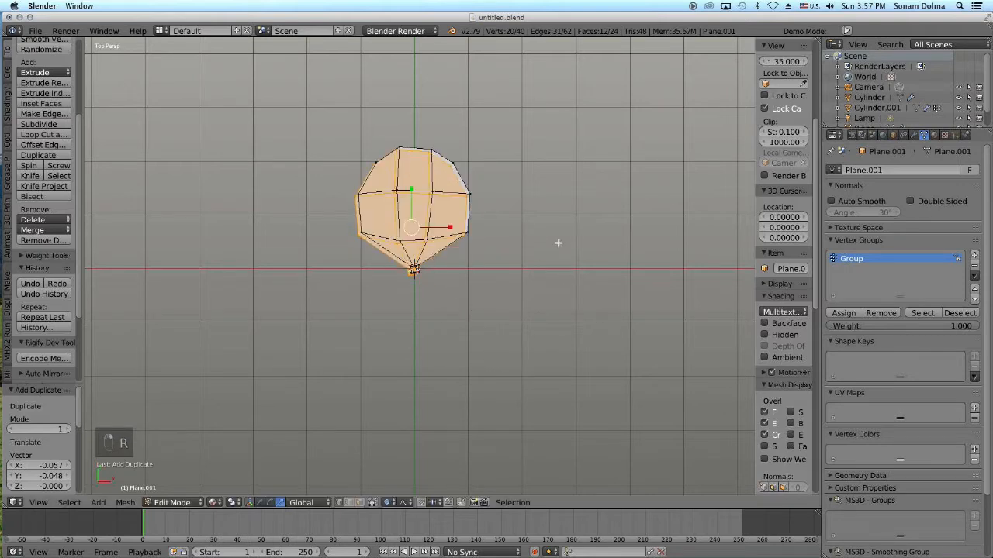
key(o)
key(r)
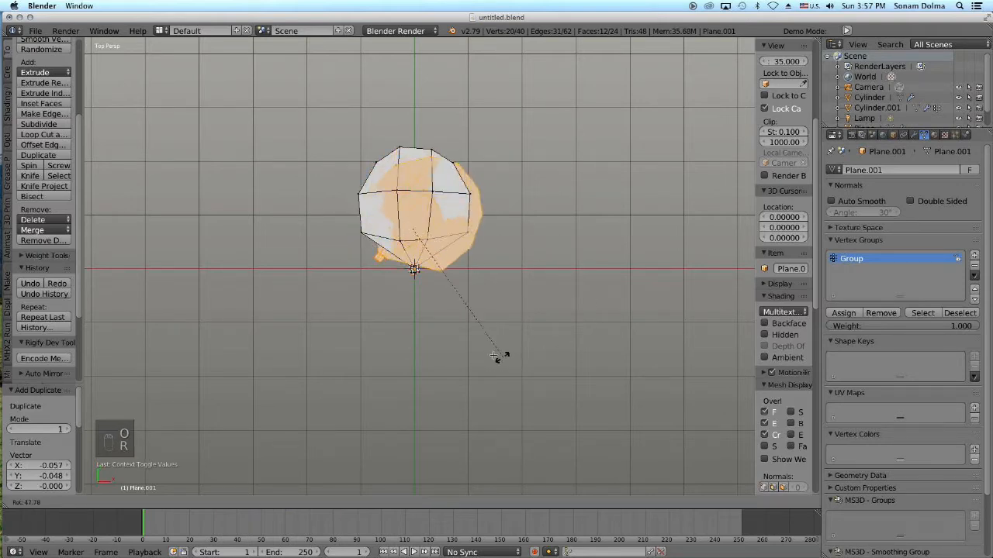
click(414, 315)
key(g)
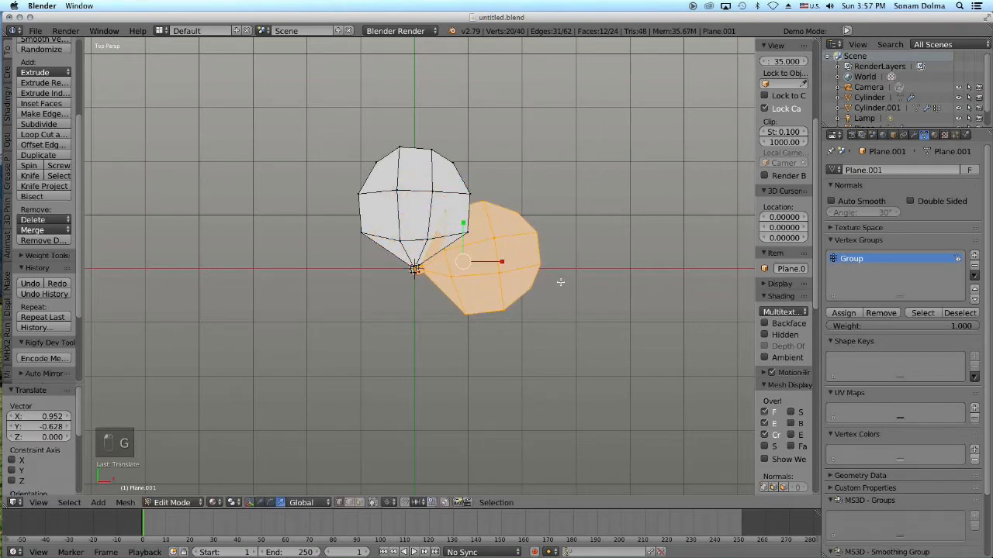
- Rotate the duplicate petal a further 46.8° and move it about -0.14 on X and -0.71 on Y to bring its stem back to the origin
key(r)
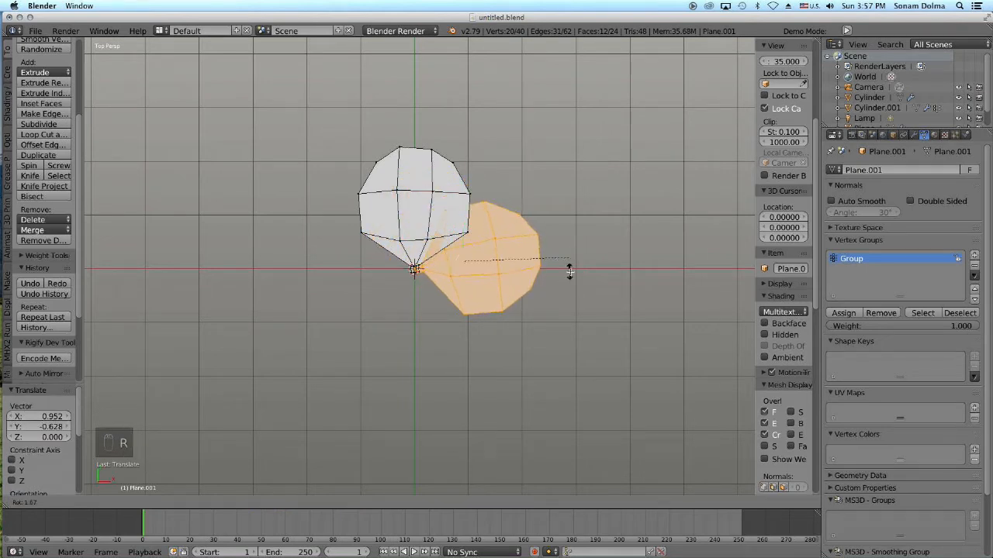
click(539, 271)
key(g)
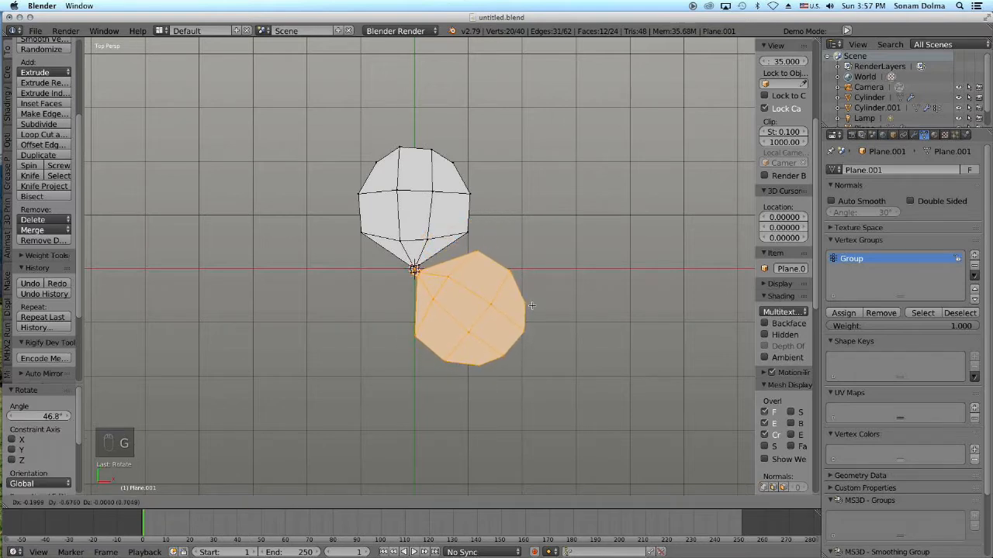
click(534, 308)
- Rotate the second petal about 4.94° and move it about -0.08 on X and -0.02 on Y to realign its stem with the origin
key(r)
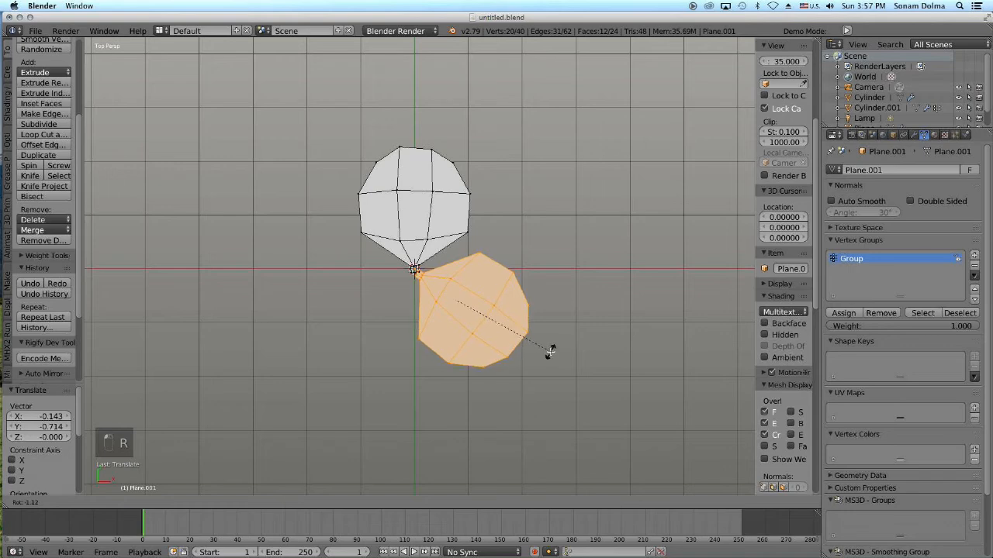
click(538, 354)
key(g)
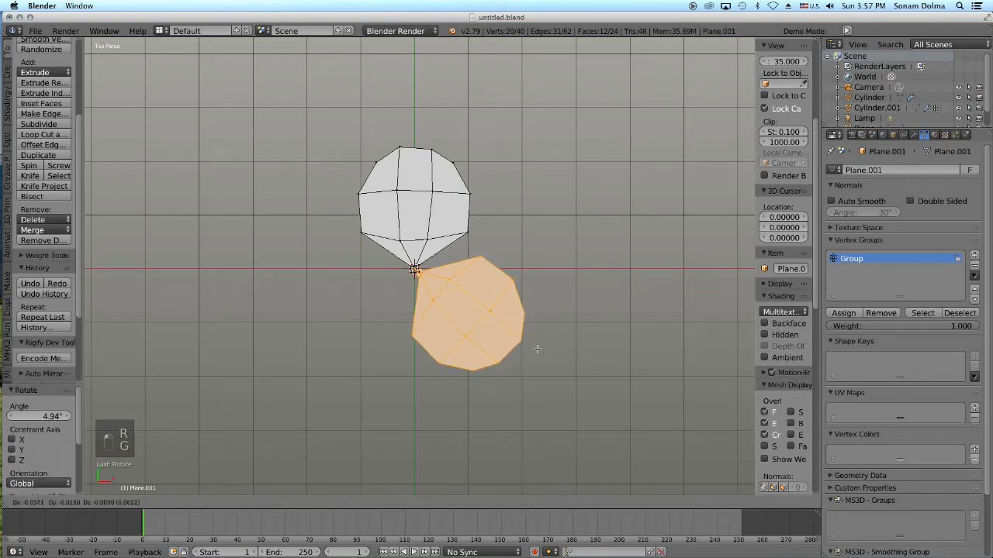
click(537, 349)
- Duplicate the second petal in place, rotate the copy 90.1° and move it about -1.19 on X, 0.04 on Y and 0.40 on Z
middle_drag(532, 346, 551, 421)
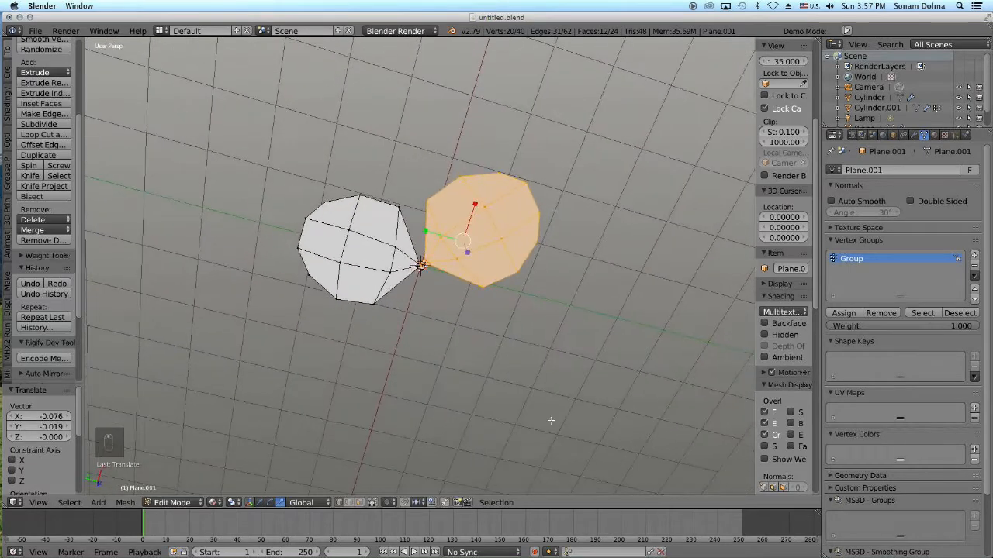
key(shift+d)
right_click(586, 271)
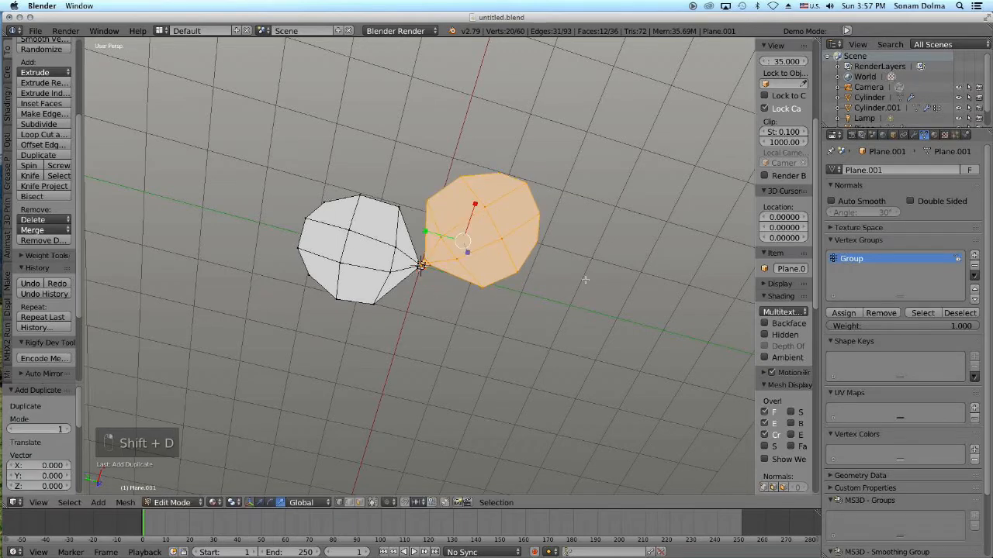
key(r)
click(446, 347)
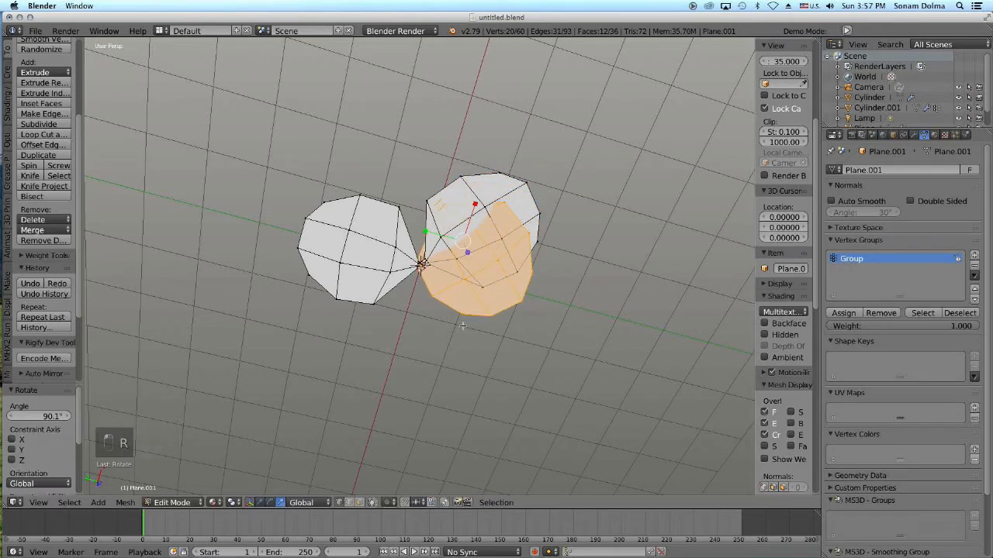
key(g)
click(468, 359)
- Rotate the third petal a further 22.1° and move it about -0.15 on X and 0.23 on Y so its stem meets the origin
key(r)
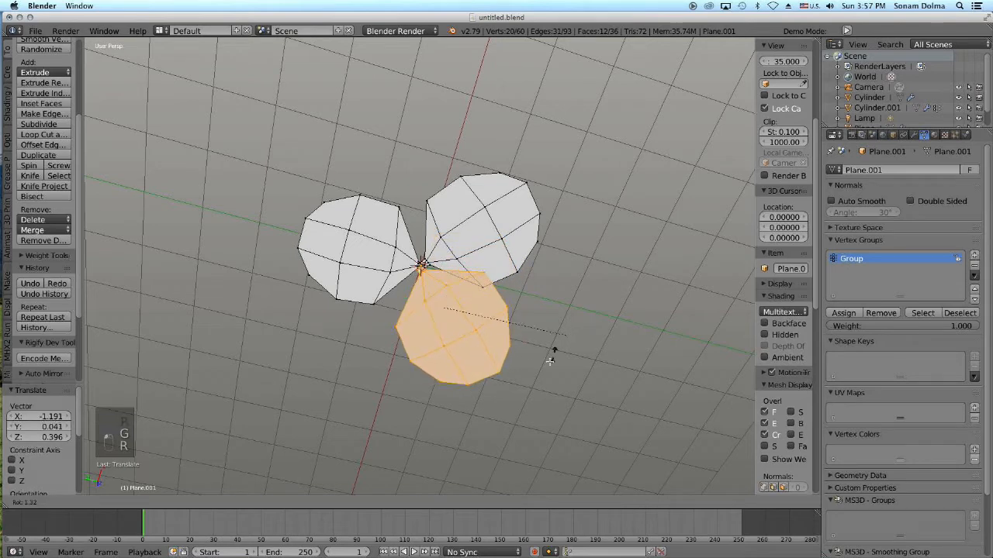
click(533, 368)
key(g)
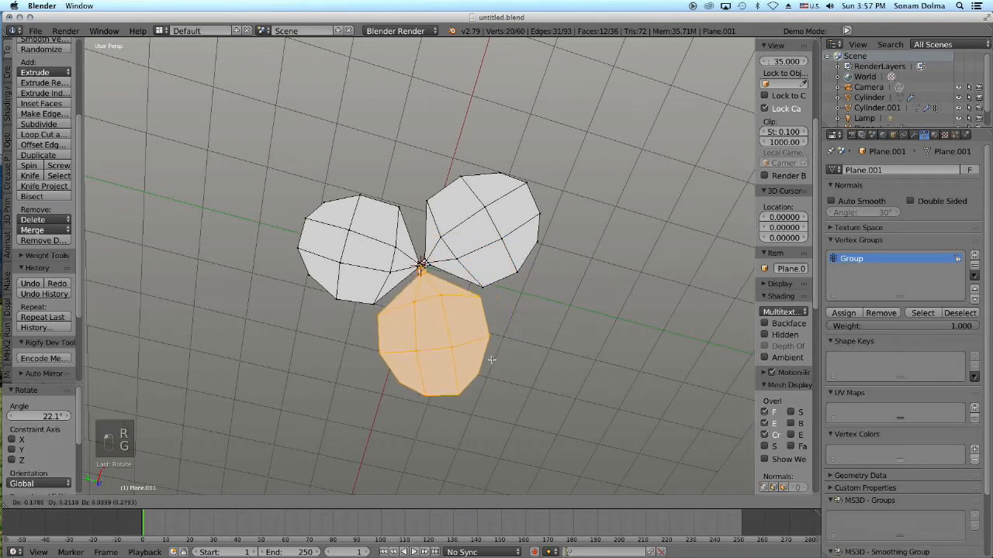
click(491, 357)
- From a low side view, tilt the third petal down with two rotations, the first 11.5°, moving its stem back to the origin after each
middle_drag(489, 355, 453, 317)
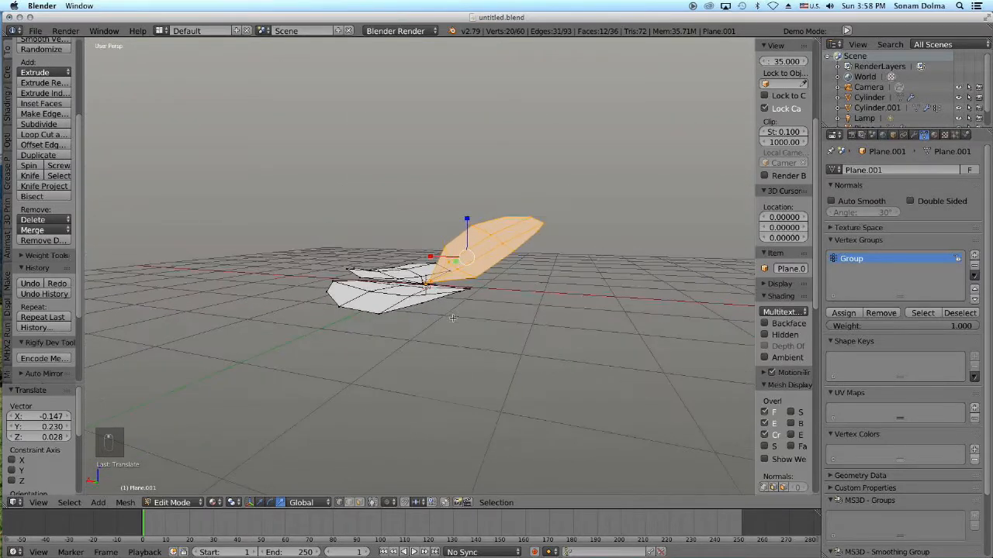
key(r)
click(577, 220)
key(g)
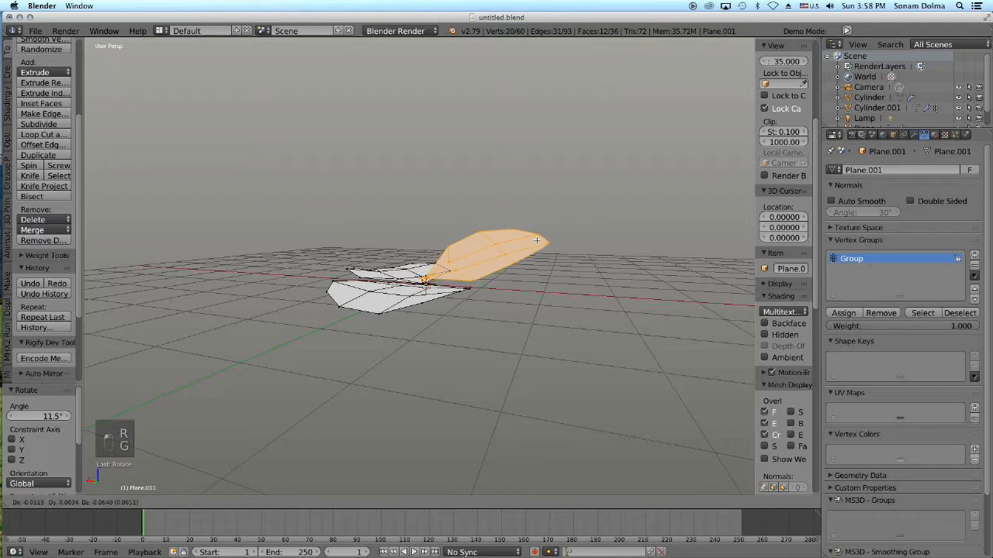
click(537, 244)
key(r)
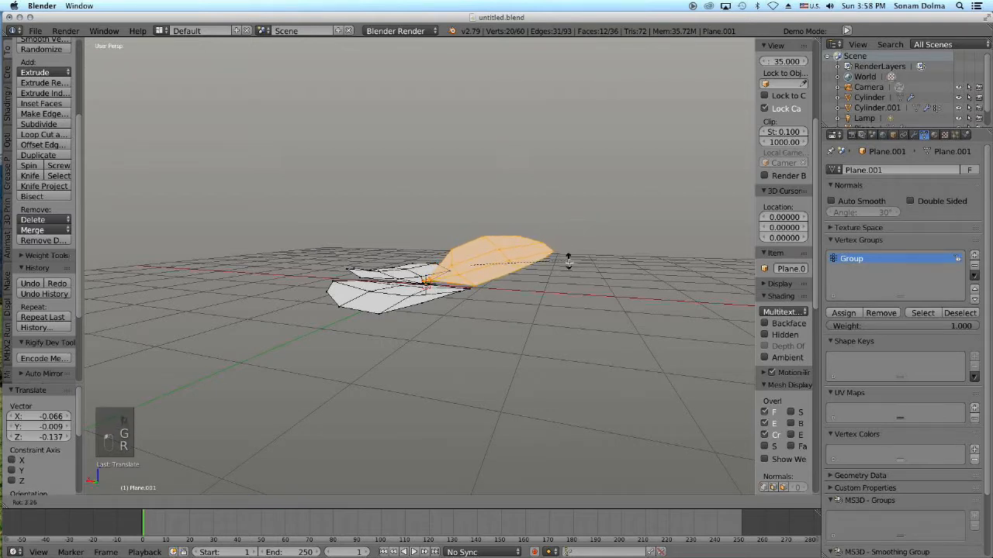
click(576, 271)
key(g)
click(508, 254)
- From another low angle, level the third petal with two small rotations and reposition its stem at the origin
middle_drag(508, 257, 525, 298)
key(r)
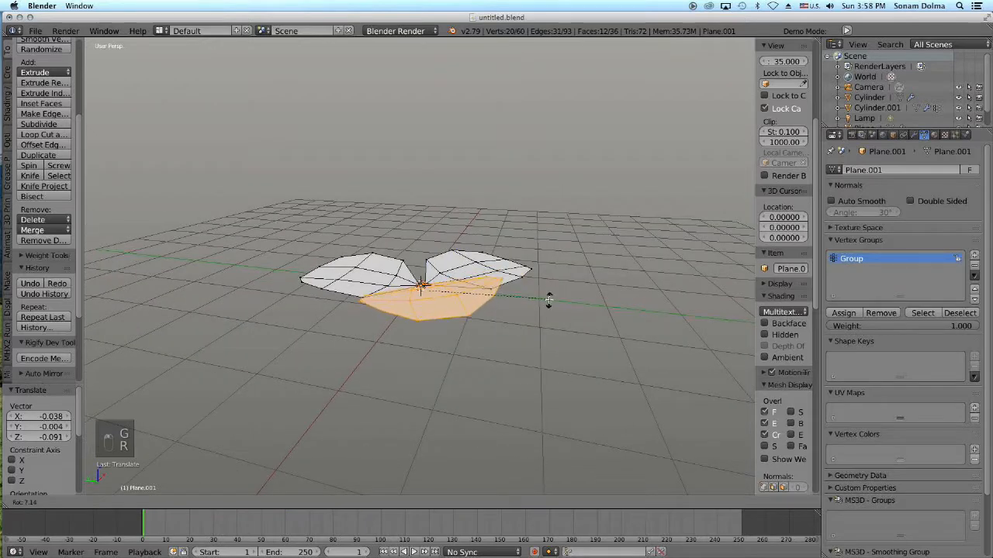
click(516, 306)
key(r)
click(556, 290)
key(g)
click(509, 308)
- Adjust the third petal's tilt once more and move it about -0.03 on X, -0.02 on Y and -0.12 on Z
middle_drag(509, 308, 535, 294)
key(r)
key(g)
click(505, 286)
- In top view, move the third petal about -0.08 on X and -0.03 on Y, and assign it to a new vertex group
middle_drag(504, 285, 539, 252)
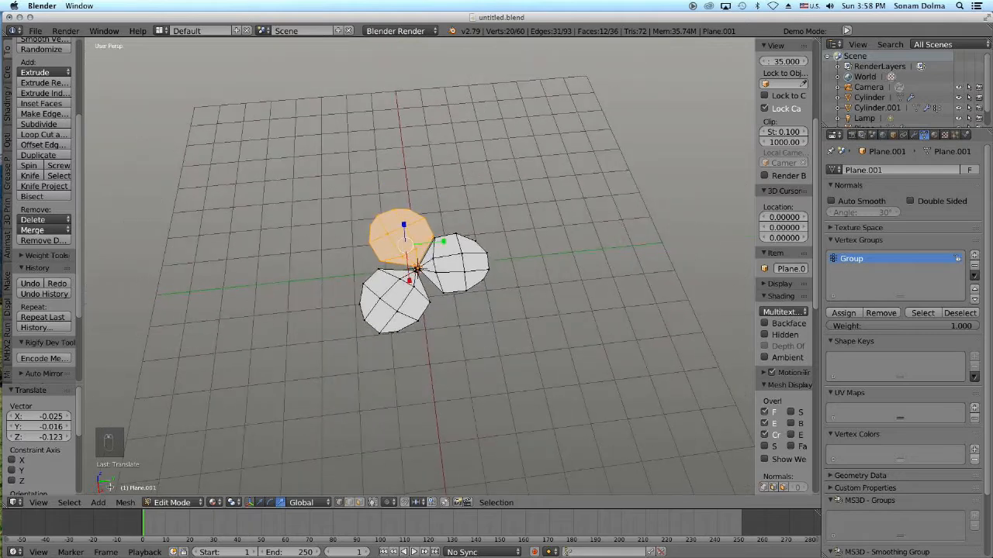
click(38, 503)
click(46, 454)
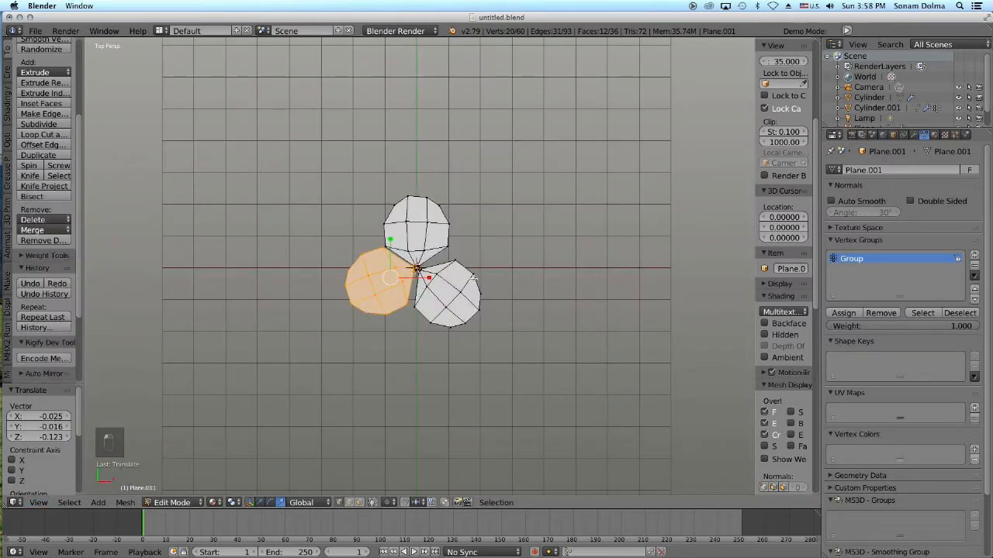
key(g)
key(Return)
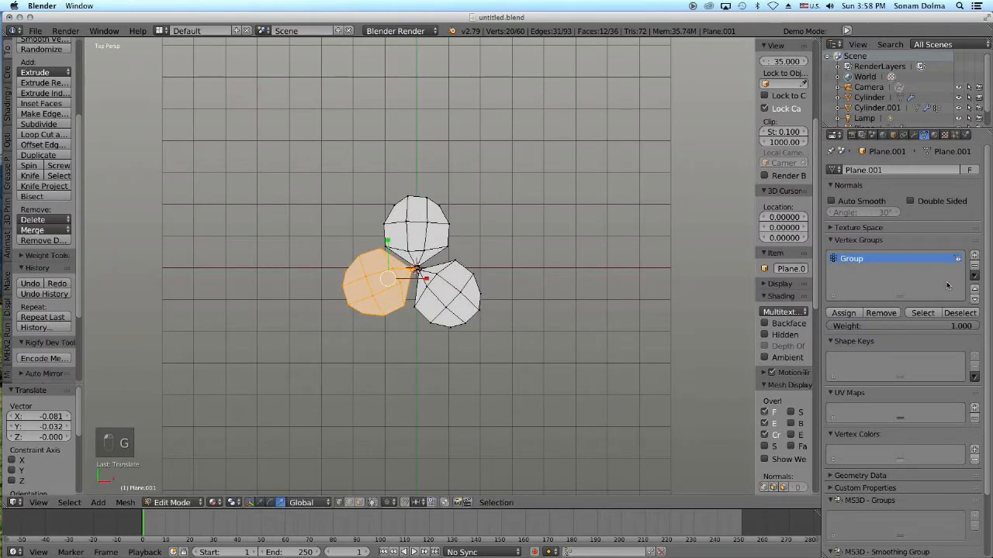
click(975, 254)
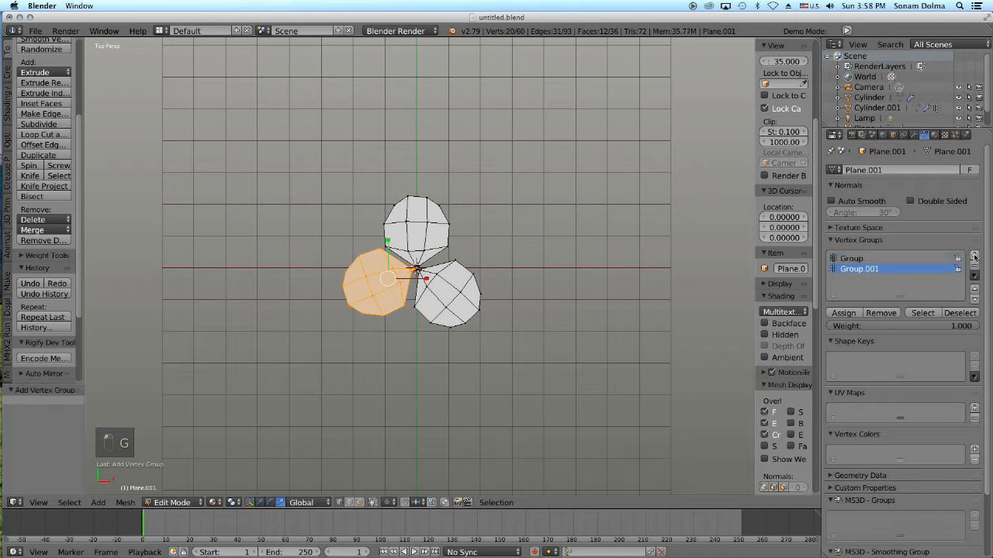
click(837, 313)
- Select all vertices of the second petal and assign them to another new vertex group
right_click(478, 310)
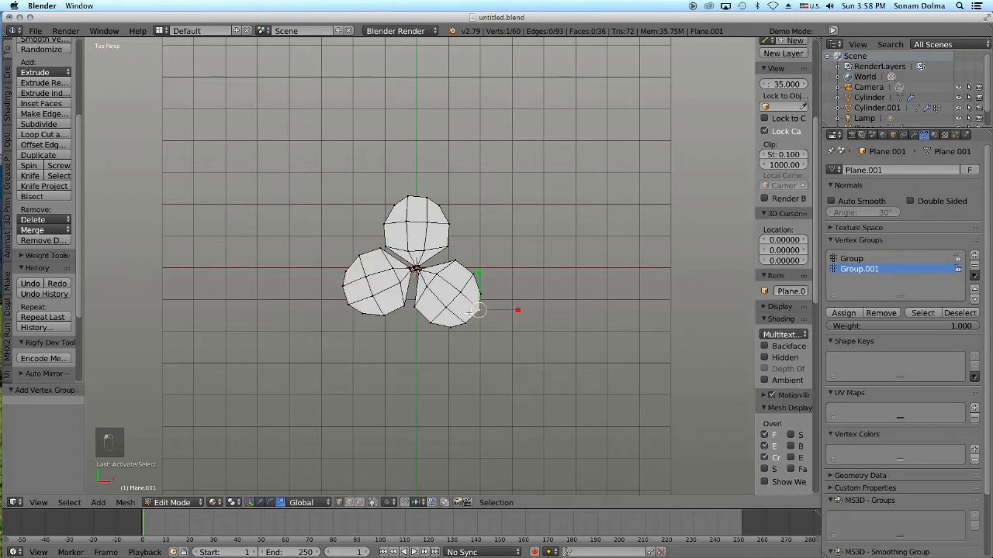
alt+right_click(470, 307)
alt+shift+right_click(469, 272)
alt+shift+right_click(440, 300)
alt+shift+right_click(423, 314)
click(974, 259)
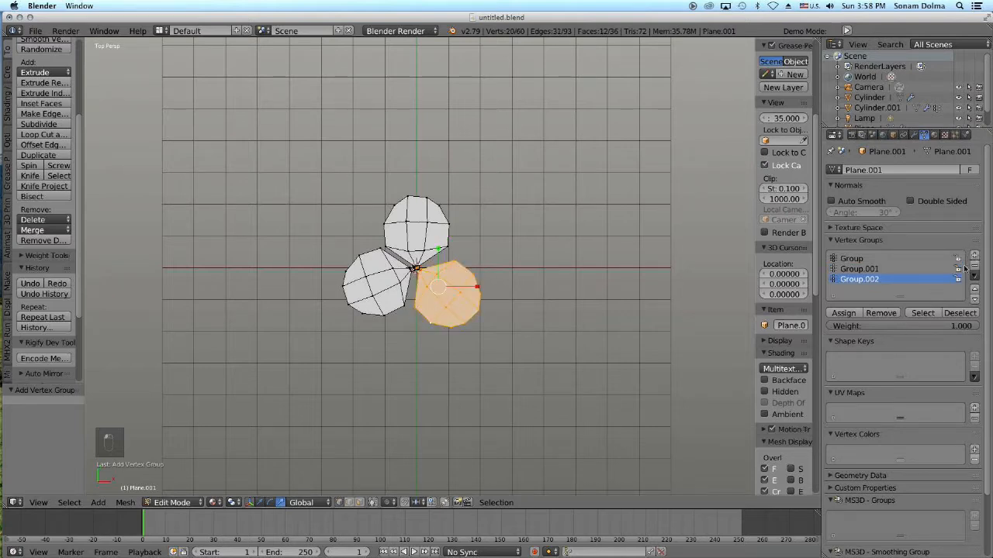
click(841, 312)
- Select all three petals, duplicate them in place, rotate the copies 34° and scale them up slightly
scroll(510, 319, up, 3)
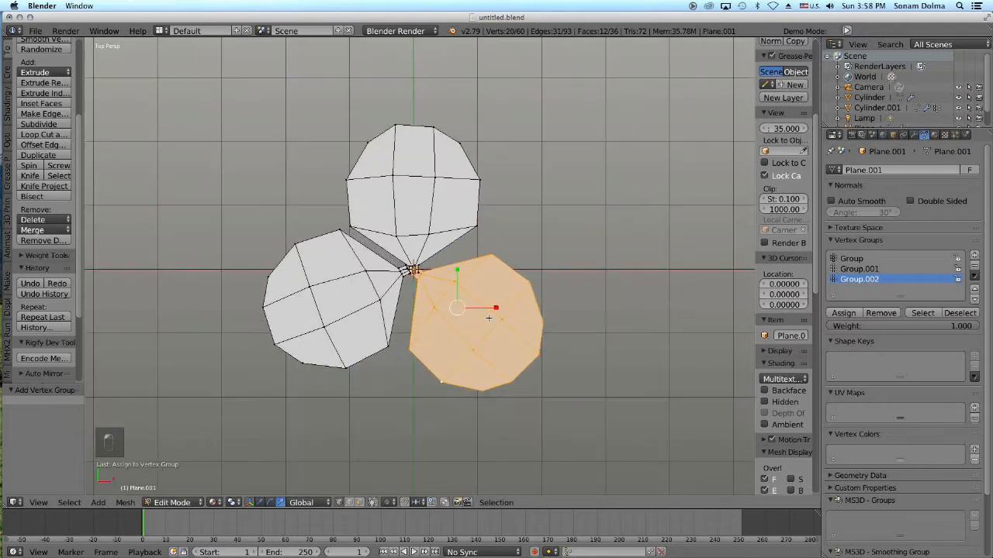
key(a)
key(a)
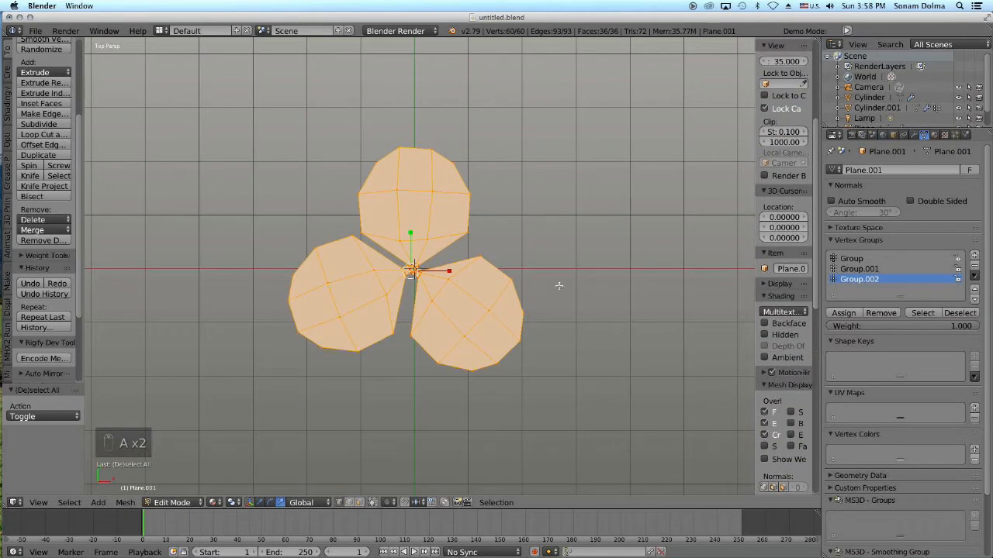
key(shift+d)
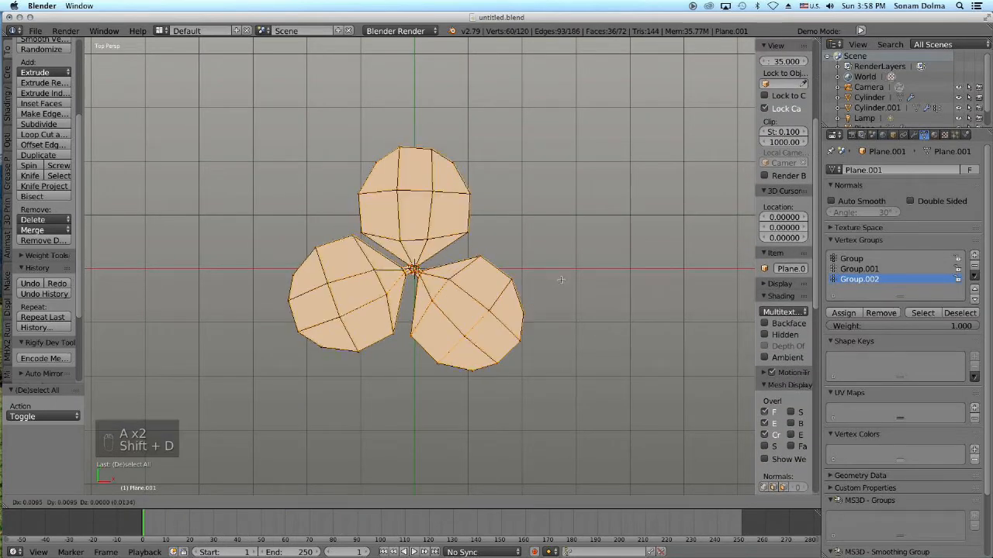
key(r)
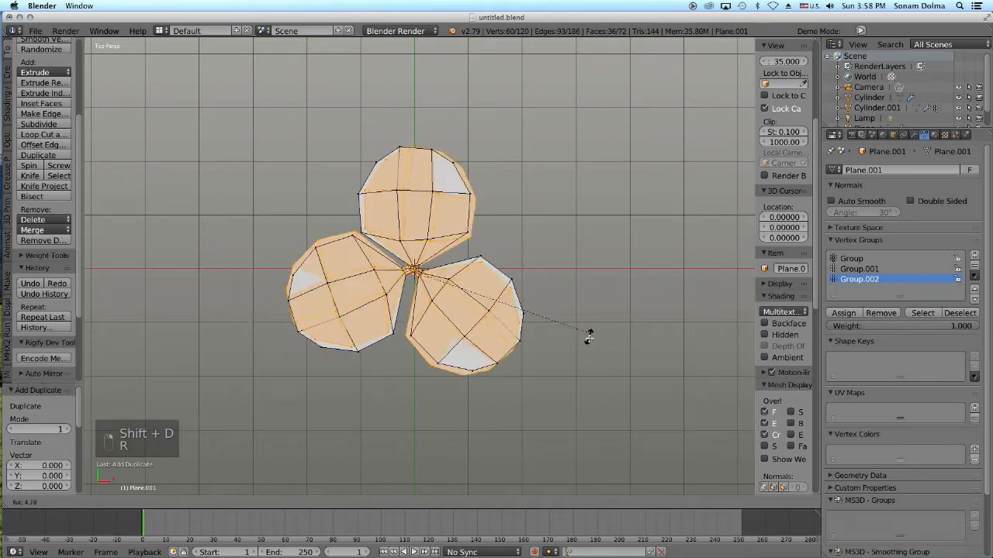
click(526, 404)
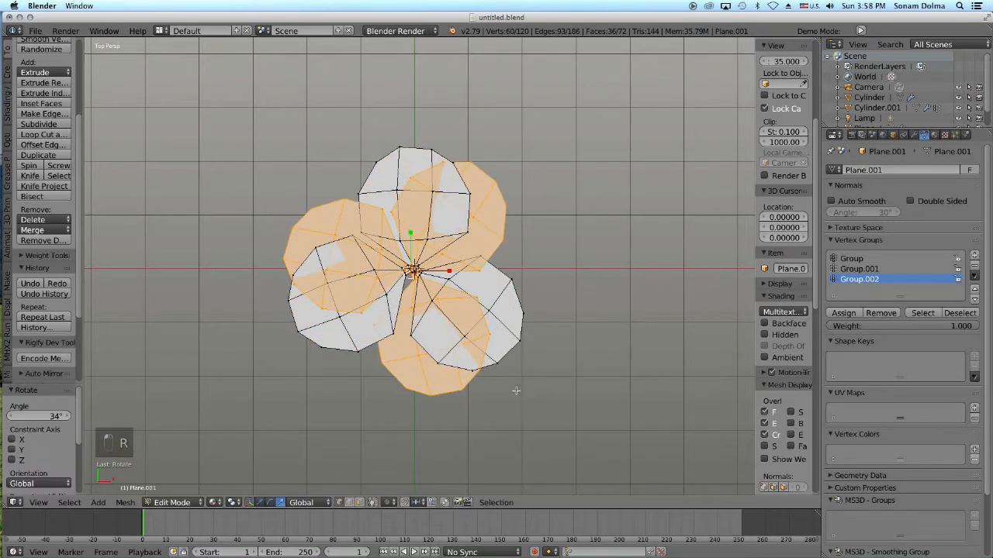
key(s)
click(534, 403)
- From a low side view, tilt the duplicated petals by -2.65° and lower them slightly along Z beneath the original ones
middle_drag(533, 403, 448, 333)
middle_drag(559, 320, 496, 310)
key(r)
click(586, 251)
key(g)
key(z)
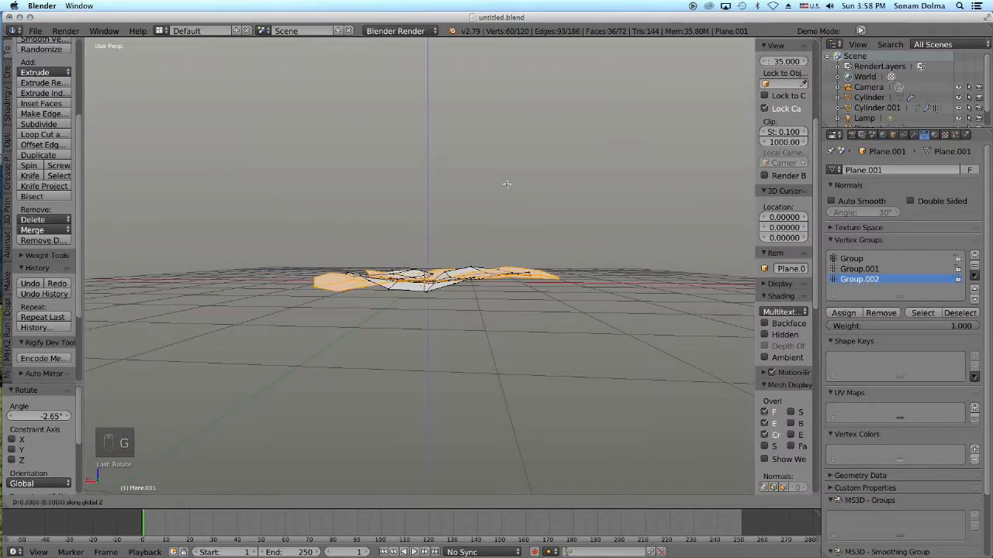
click(508, 188)
- Viewing from above, recentre the duplicated petals on the origin with two small moves, the last about -0.03 on X
middle_drag(508, 188, 509, 314)
key(g)
click(484, 325)
key(g)
click(508, 289)
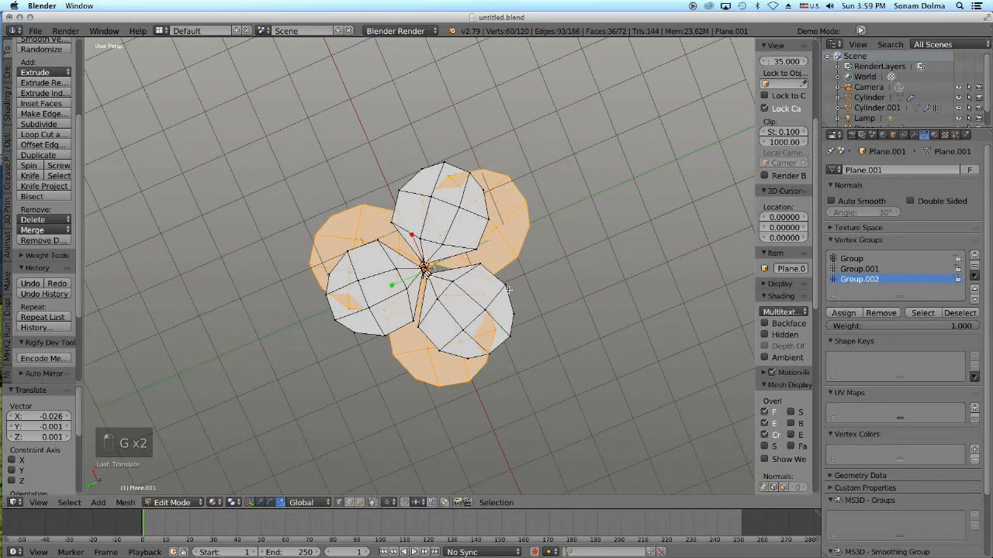
- Duplicate the second set of three petals in place and rotate the new copy 39.3°
key(shift+d)
right_click(559, 293)
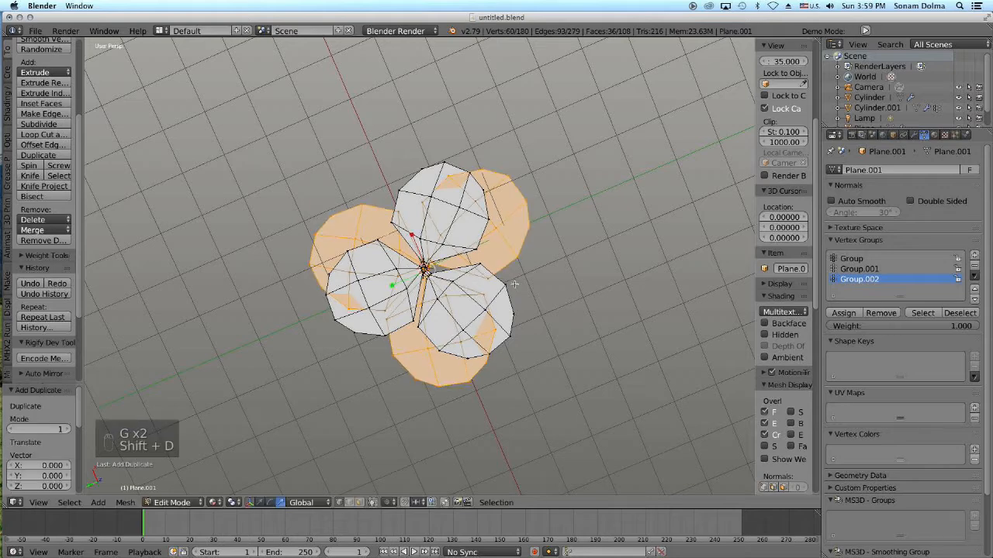
key(r)
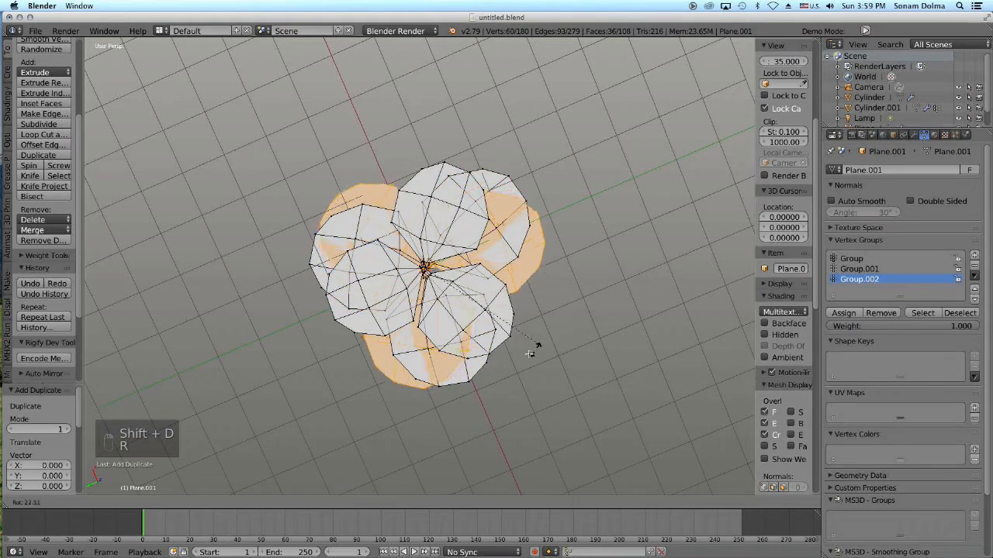
click(503, 363)
- Move the third set of petals -0.043 along Z and scale it by 1.044
middle_drag(504, 361, 521, 268)
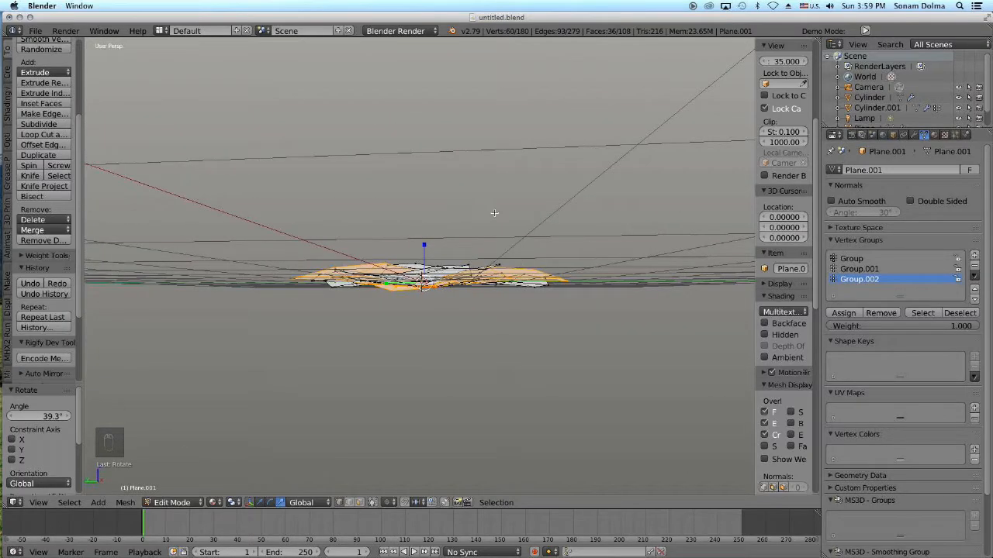
key(g)
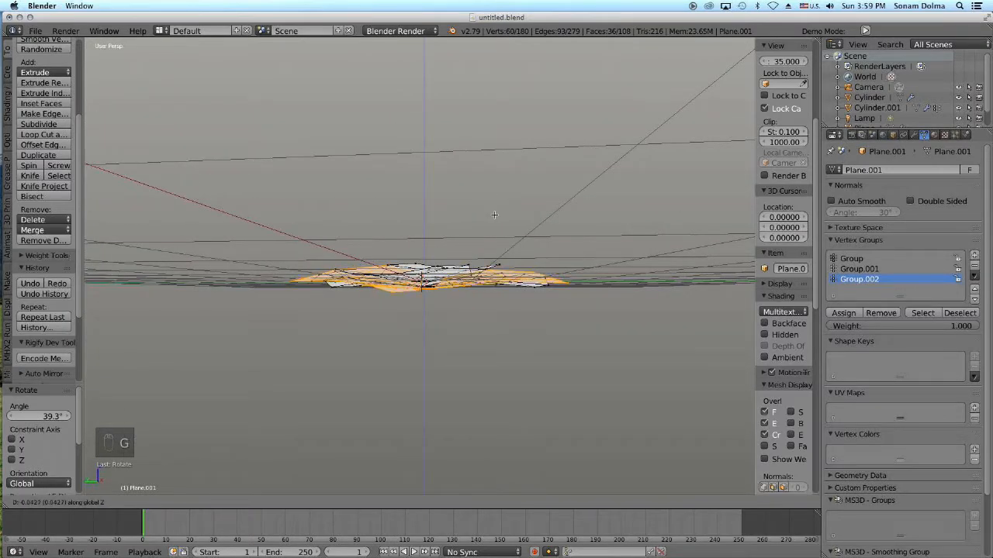
click(494, 214)
middle_drag(496, 218, 566, 323)
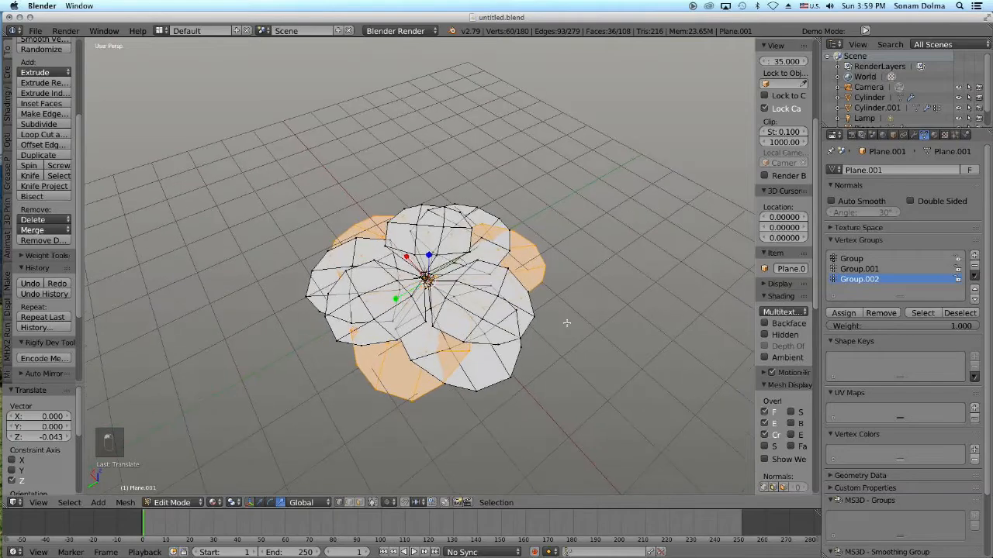
key(s)
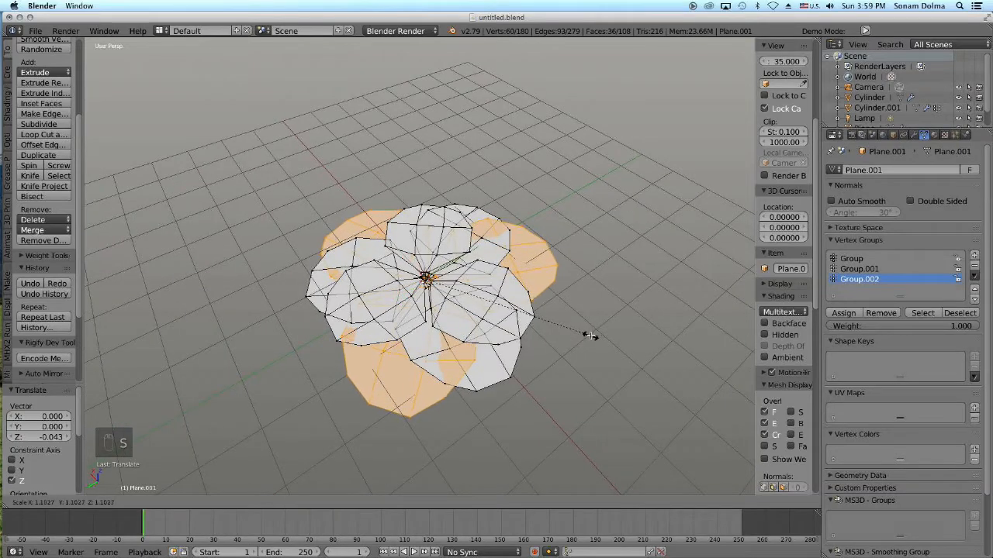
click(583, 332)
- Clear the petal selection by picking a single outer vertex, and select the vertices of the Group.002 vertex group
middle_drag(584, 332, 484, 343)
scroll(485, 315, up, 5)
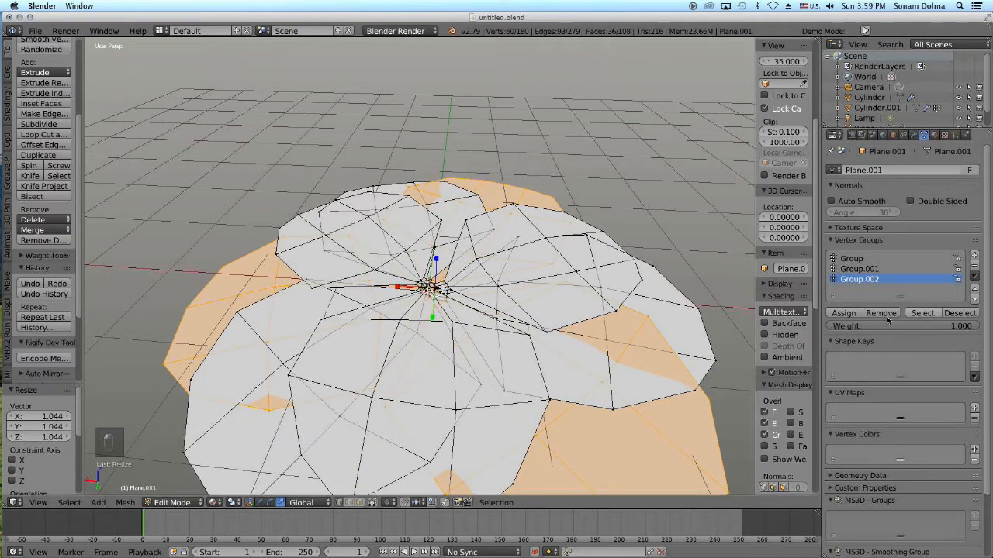
right_click(712, 361)
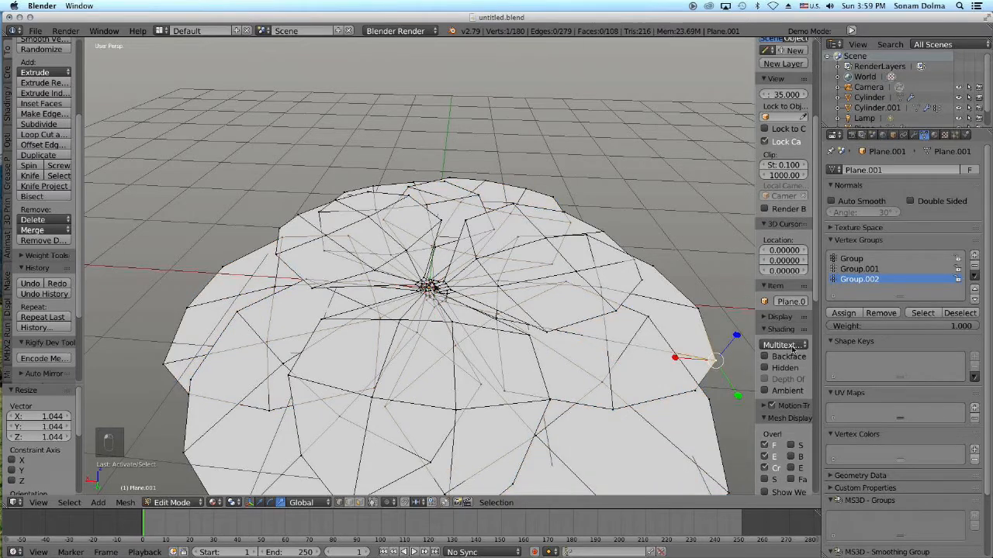
click(921, 313)
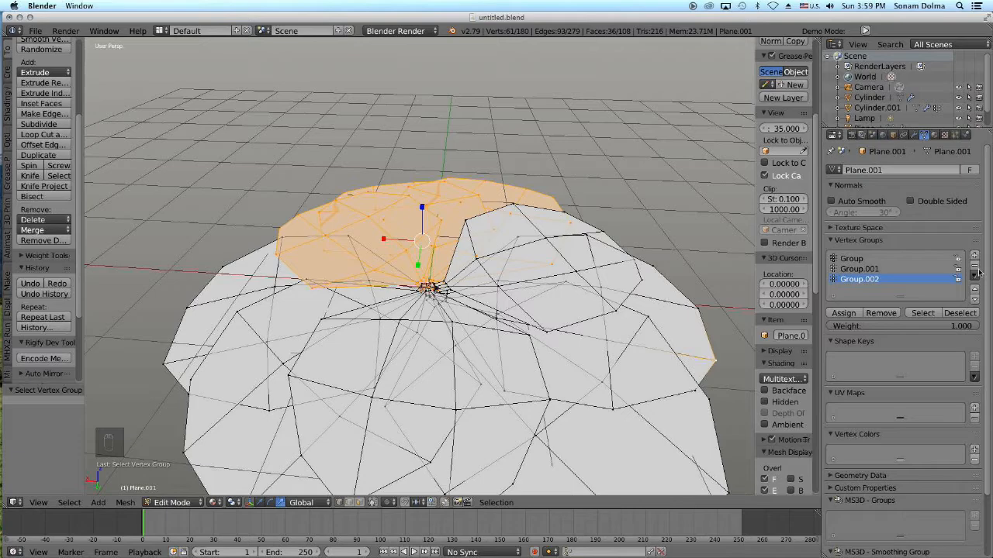
- Turn on proportional editing and move a vertex near the flower's centre by 0.042 on X, -0.043 on Y and -0.229 on Z
right_click(548, 334)
scroll(569, 392, down, 6)
middle_drag(497, 312, 469, 335)
scroll(477, 320, up, 5)
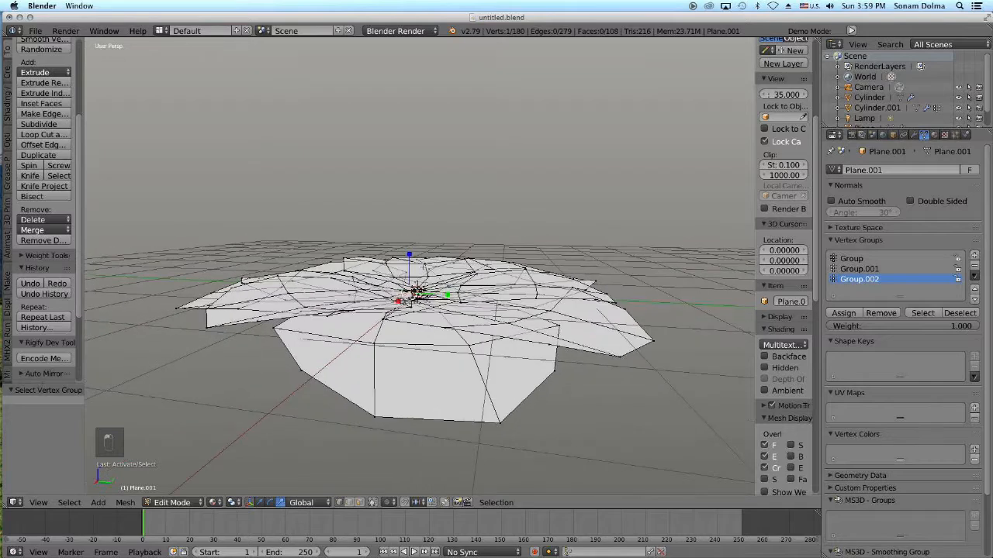
key(g)
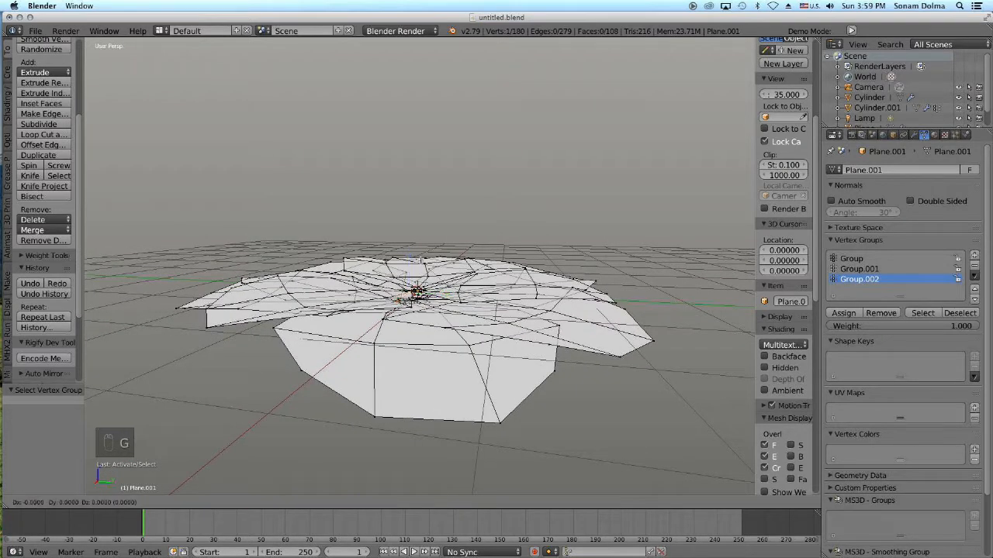
right_click(420, 261)
key(o)
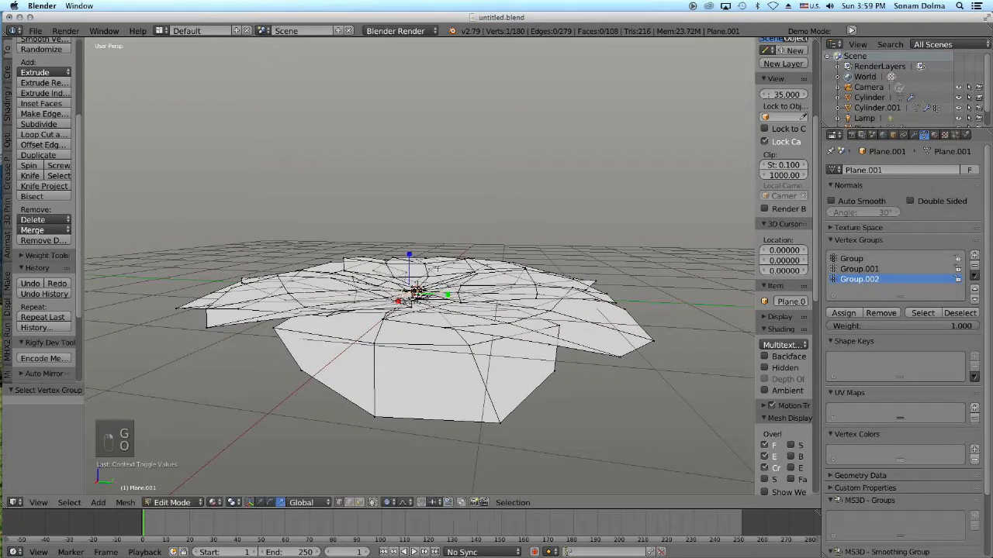
key(g)
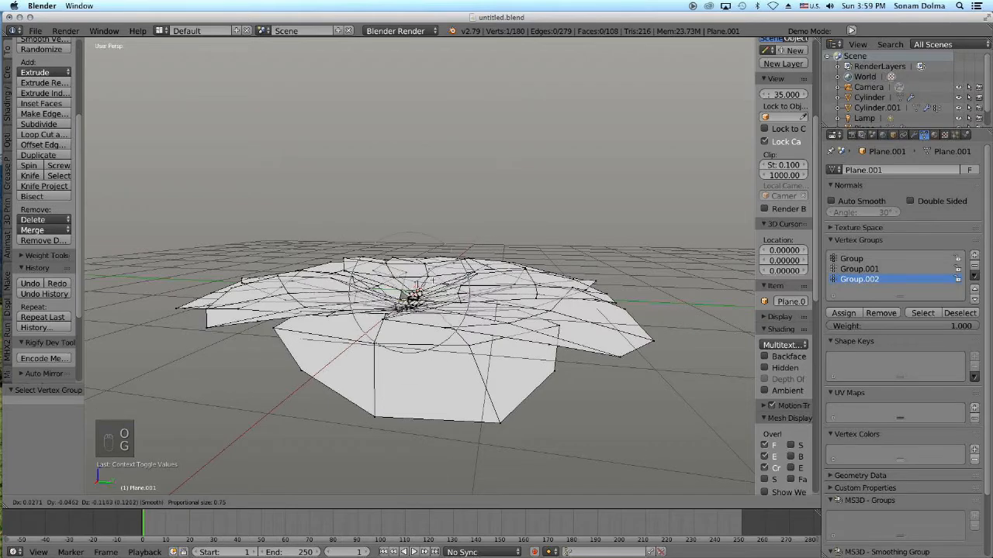
click(433, 287)
middle_drag(522, 291, 430, 309)
scroll(459, 357, down, 3)
middle_drag(479, 356, 516, 313)
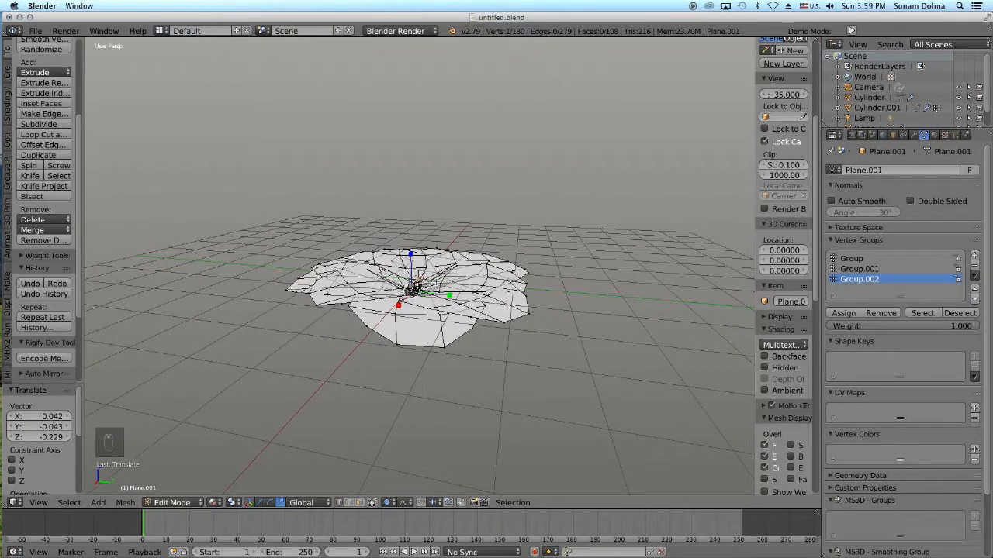
- Nudge the flower's centre proportionally by 0.003, -0.022, 0.011, and shift it again by -0.149 on X and -0.036 on Y
key(g)
click(419, 285)
middle_drag(419, 285, 605, 404)
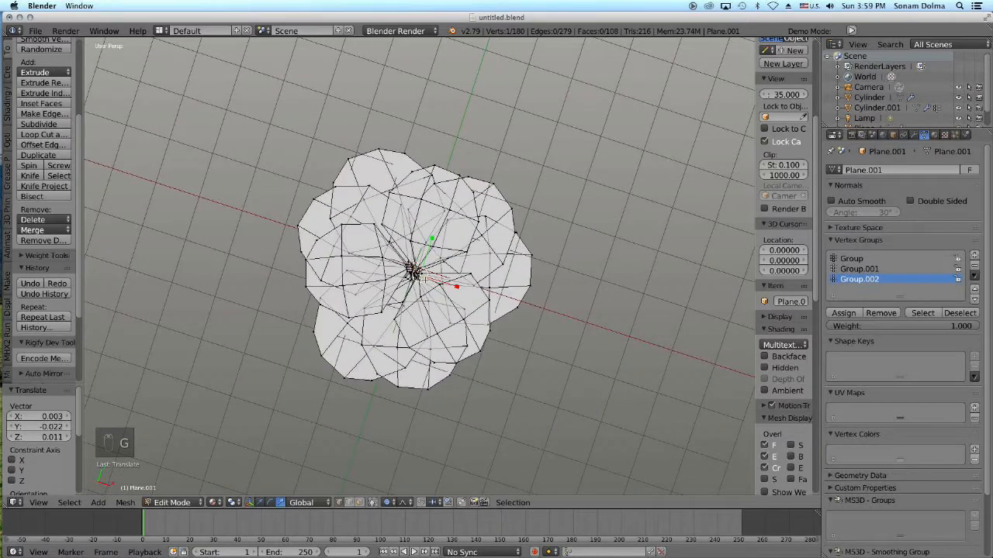
key(g)
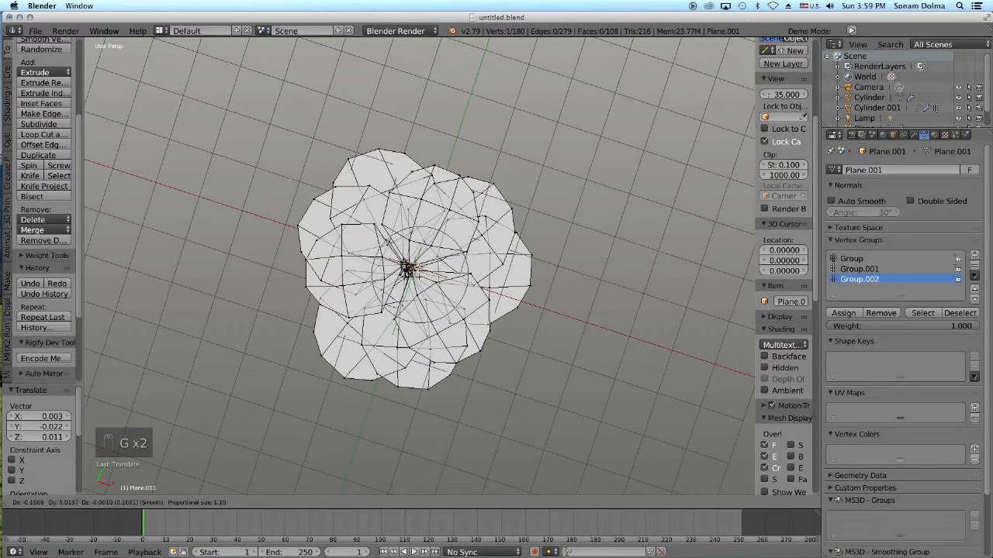
click(416, 276)
middle_drag(417, 276, 523, 357)
scroll(471, 317, up, 4)
right_click(582, 292)
key(g)
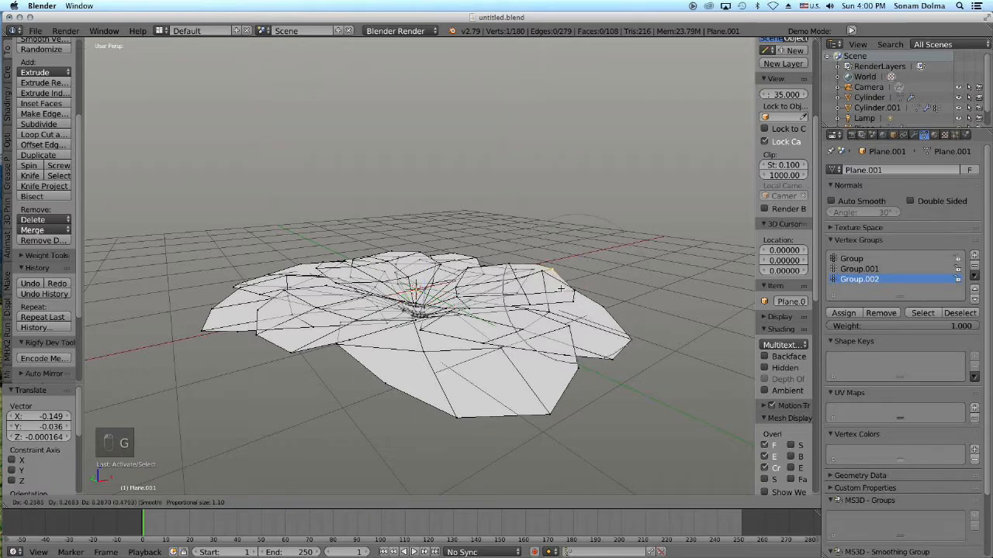
right_click(557, 342)
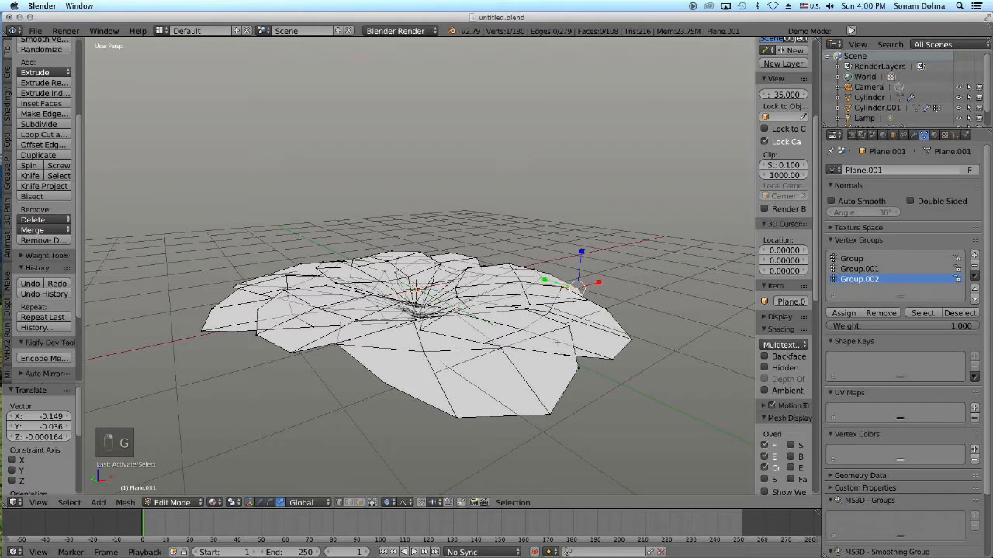
- View the flower from above and limit selection to visible geometry
scroll(557, 343, down, 3)
middle_drag(512, 386, 463, 356)
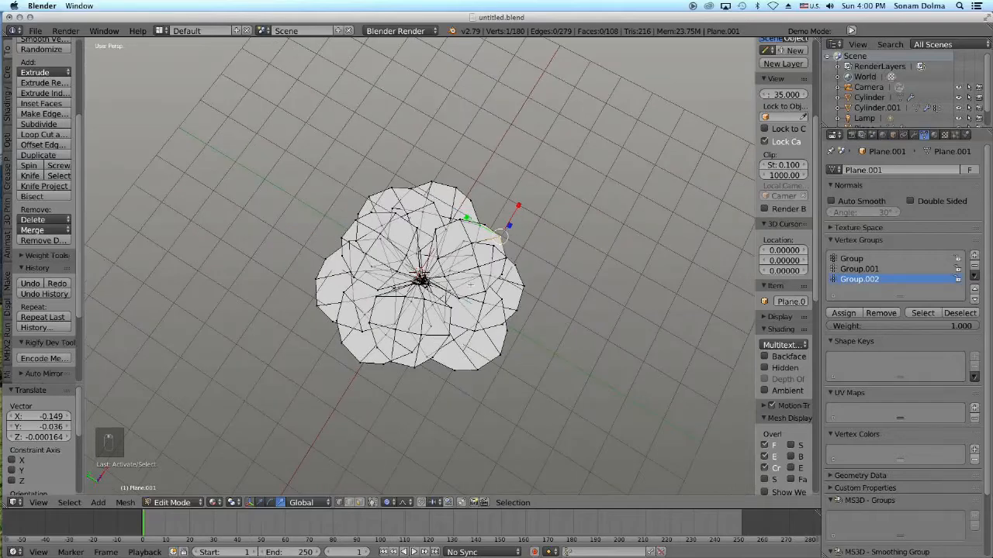
click(38, 503)
click(47, 438)
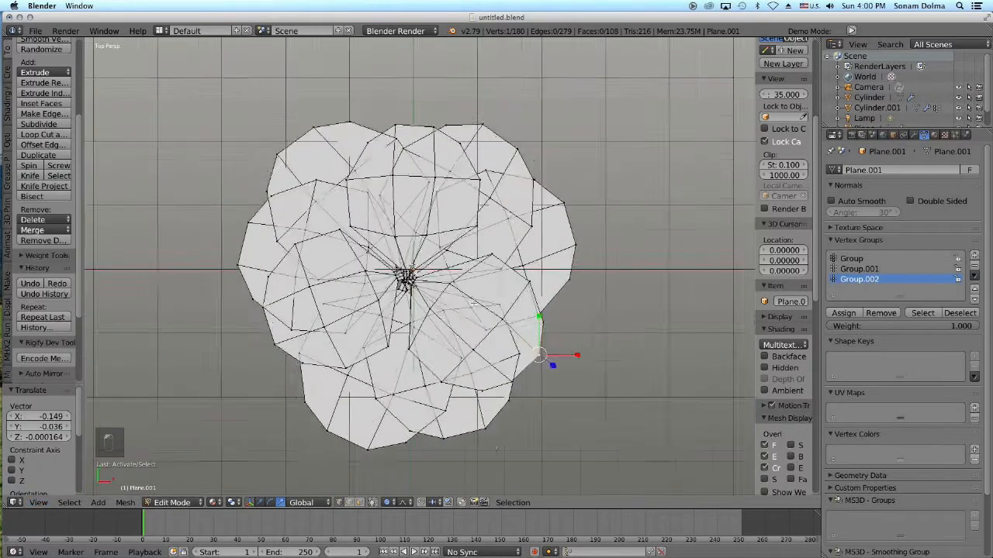
scroll(474, 304, up, 2)
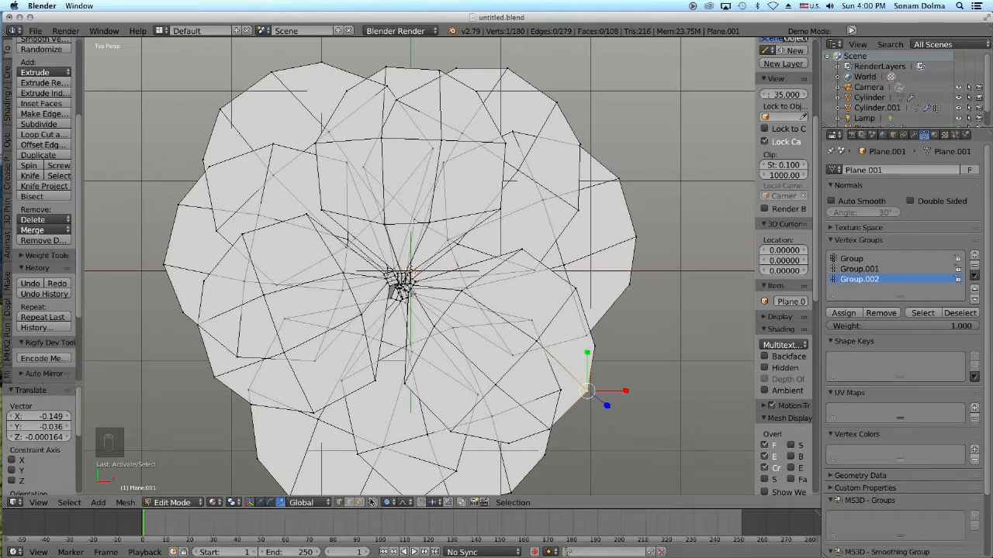
click(372, 502)
- Select the top layer's +X/-Y petal and its +Y petal together by adding their edge loops
right_click(436, 418)
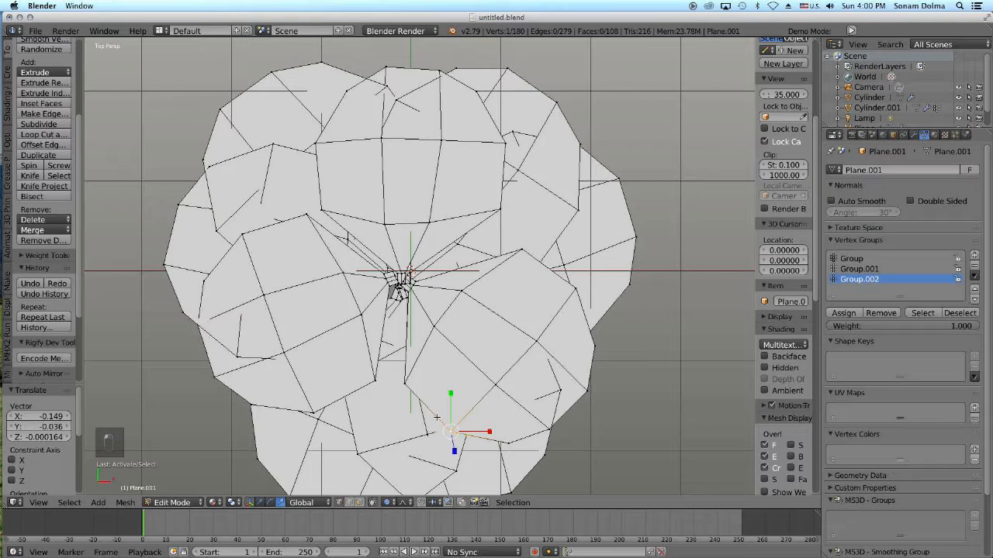
alt+right_click(436, 417)
alt+shift+right_click(489, 382)
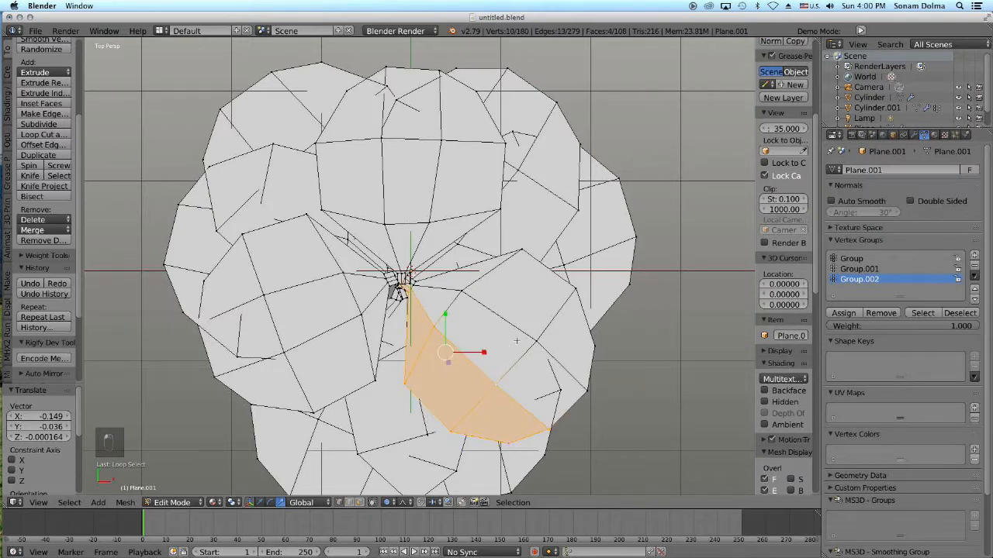
alt+shift+right_click(525, 329)
alt+shift+right_click(554, 273)
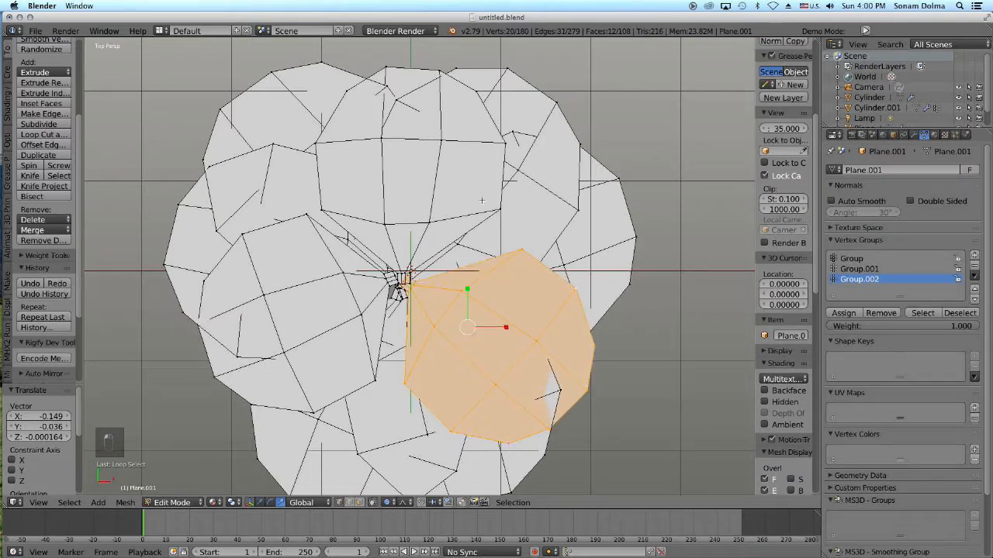
alt+shift+right_click(446, 209)
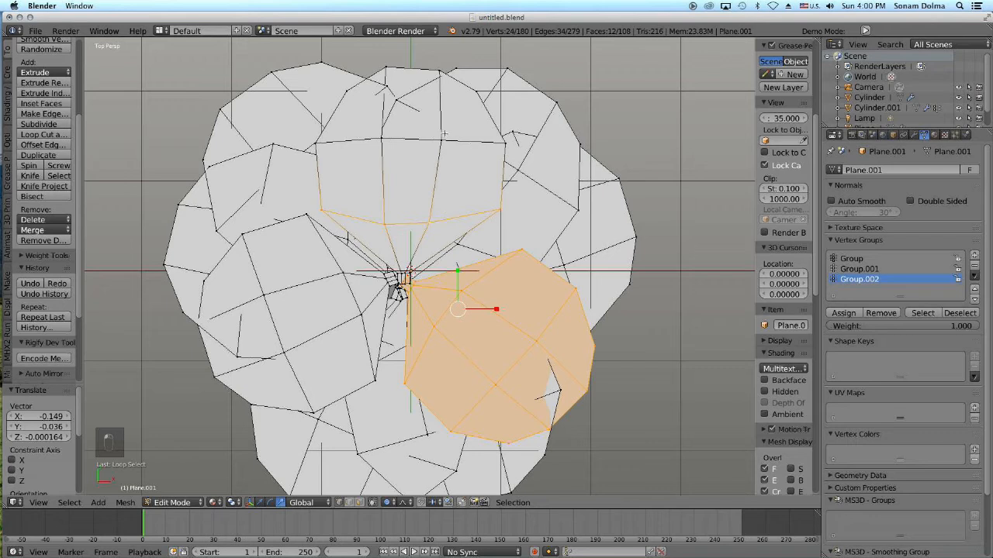
alt+shift+right_click(421, 138)
alt+shift+right_click(430, 69)
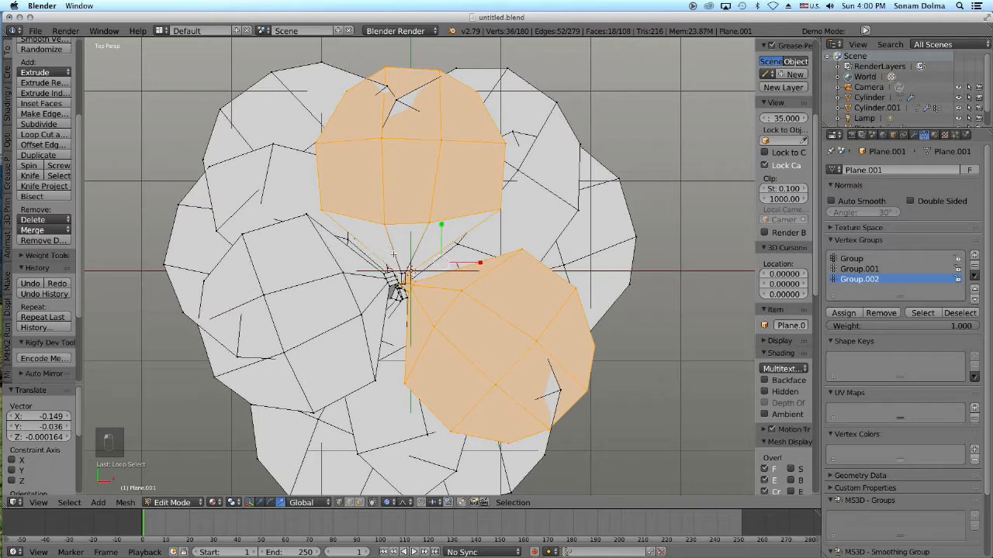
- Select only the top layer's petal on the +X/-Y side by combining its lengthwise edge loops
alt+right_click(508, 339)
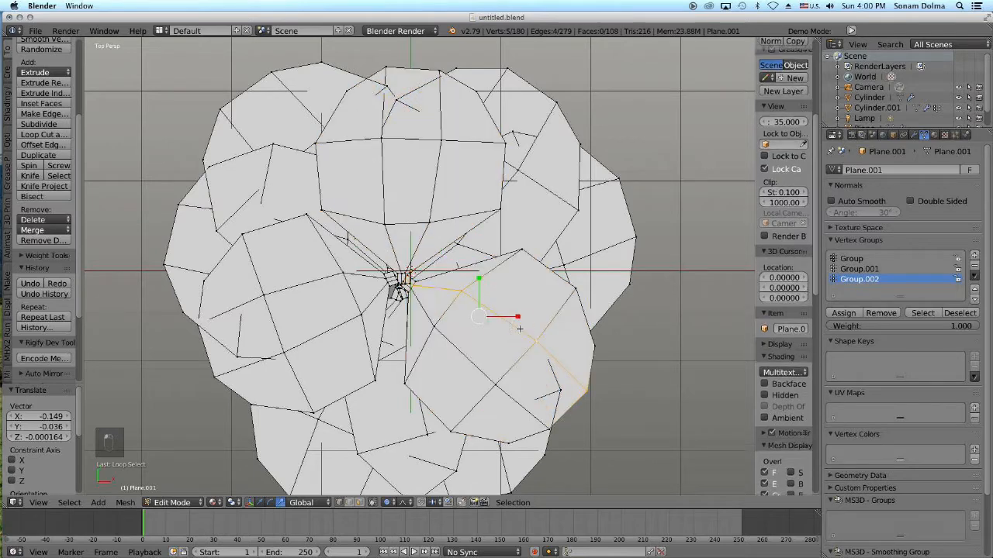
alt+shift+right_click(463, 358)
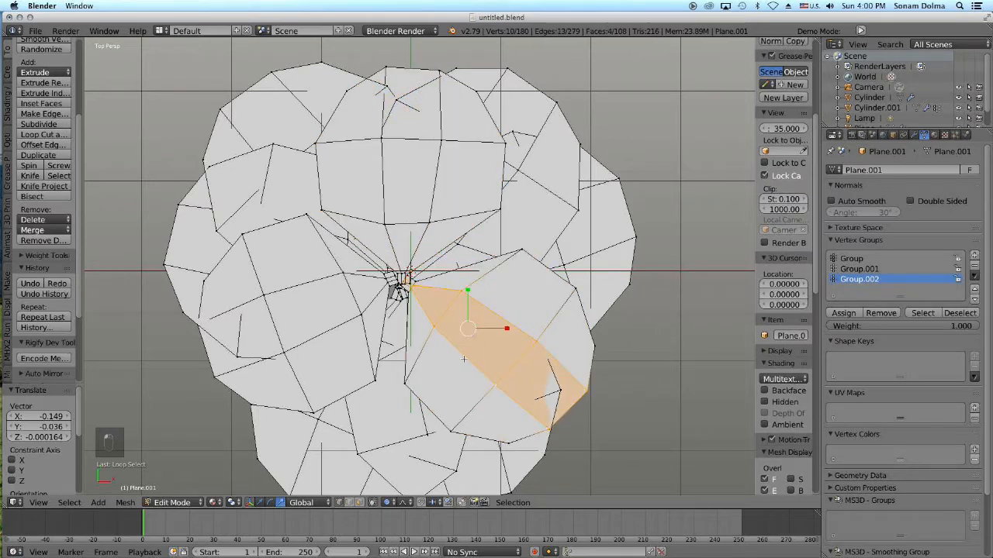
alt+shift+right_click(426, 405)
alt+shift+right_click(568, 284)
- With proportional editing off, rotate the selected petal -19.6° and move it by -0.107 on X, 0.096 on Y and 0.268 on Z
middle_drag(436, 399, 618, 334)
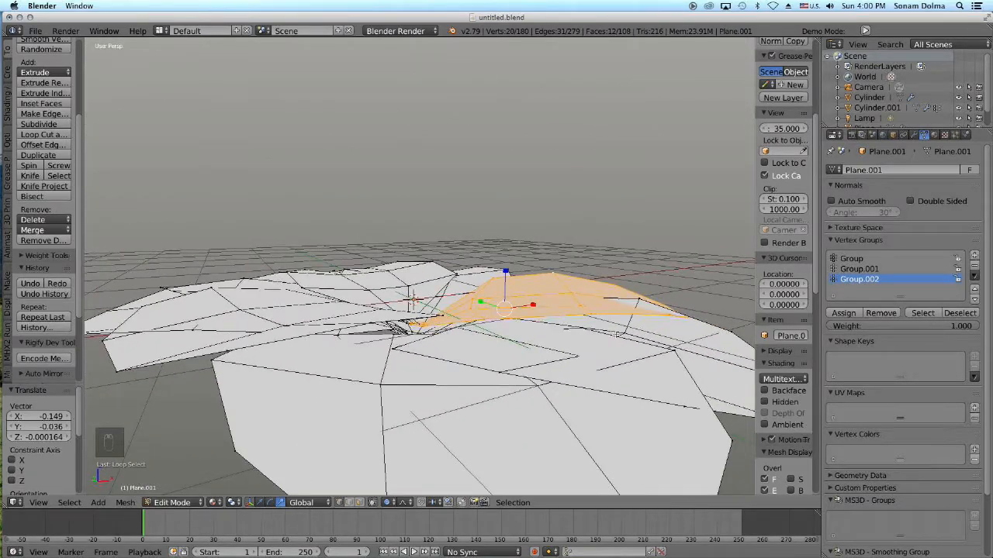
scroll(610, 301, down, 4)
key(r)
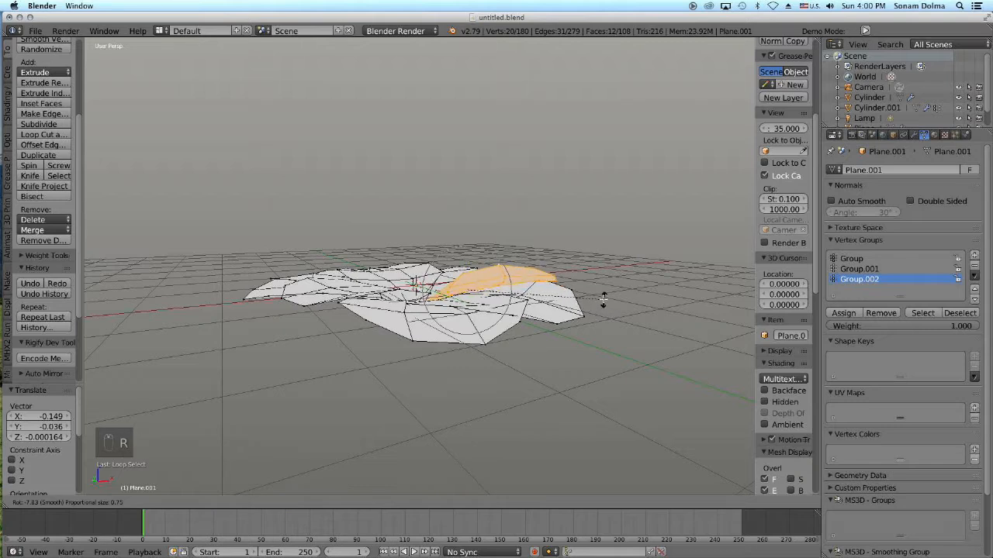
right_click(598, 296)
key(o)
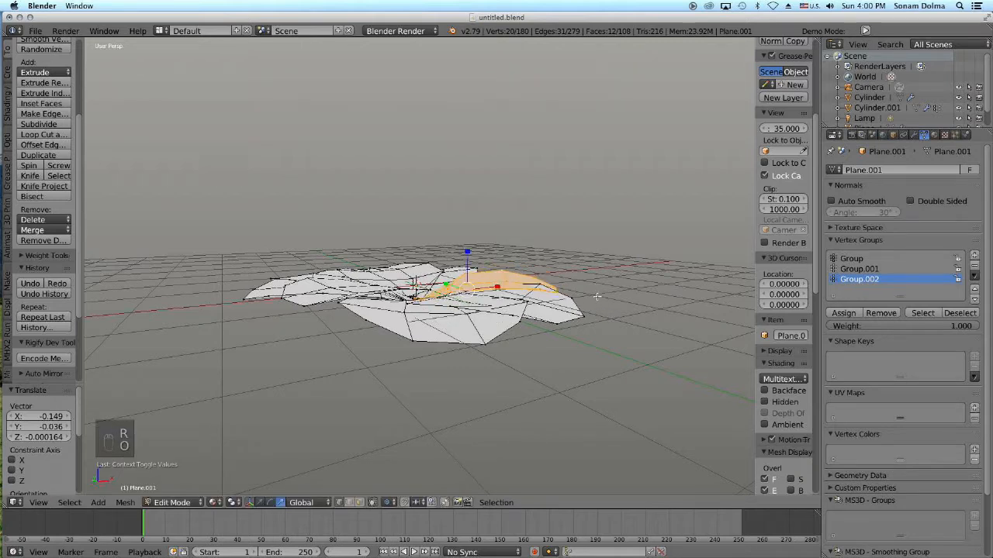
key(r)
click(574, 269)
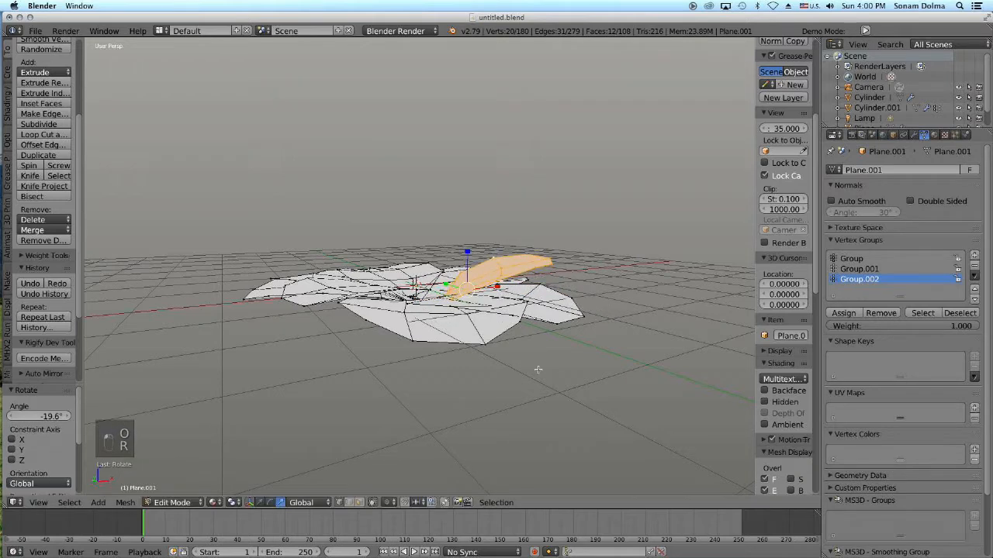
key(g)
click(532, 343)
middle_drag(532, 344, 663, 404)
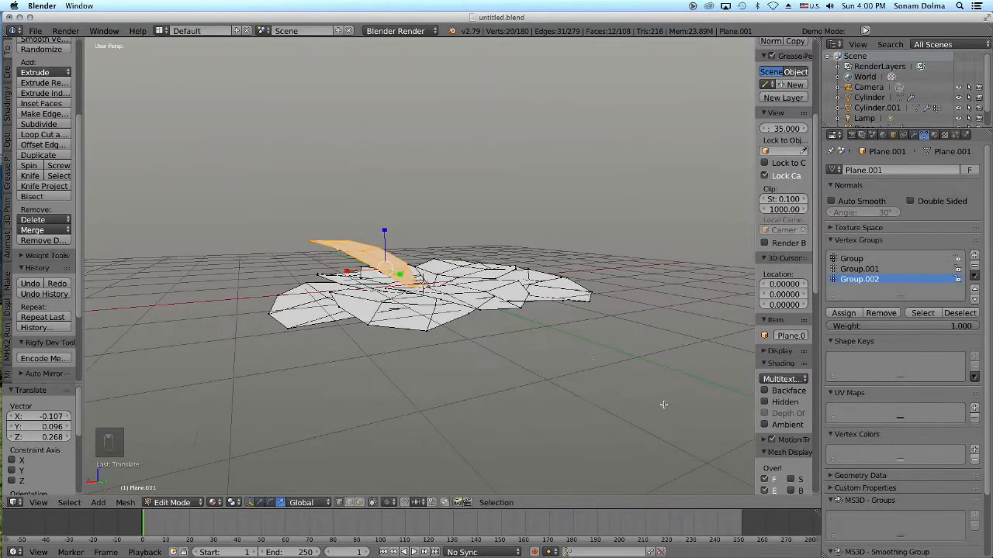
- Rotate the raised petal another 3.14° and move it by -0.047 on X, 0.014 on Y and 0.067 on Z
click(581, 311)
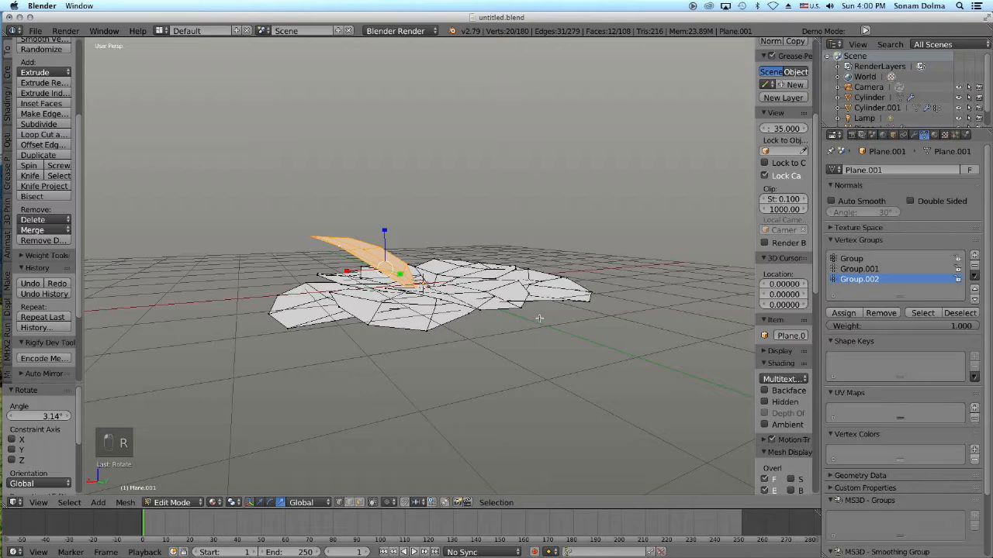
key(g)
click(542, 315)
middle_drag(593, 346, 432, 421)
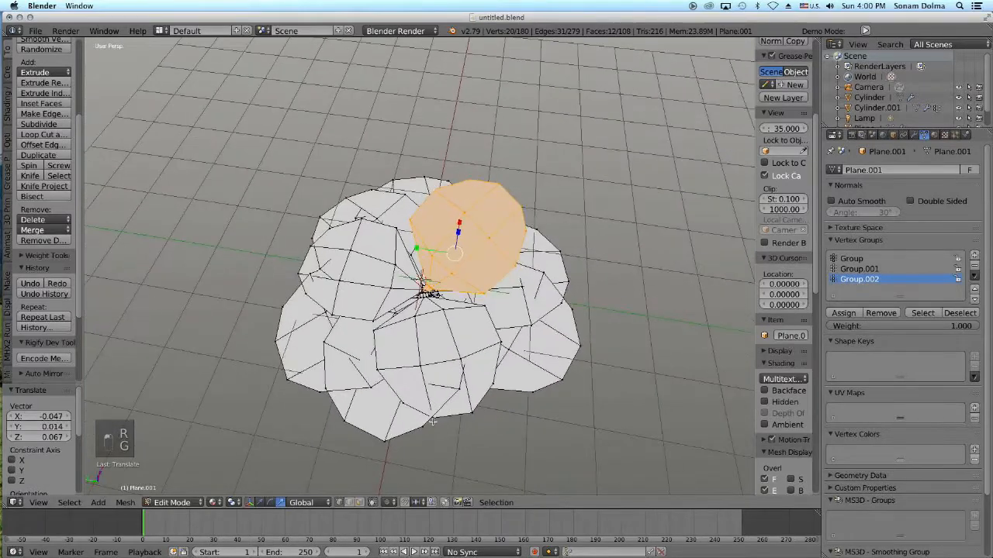
- Select the whole top-layer petal on the negative X side by combining its edge loops
right_click(502, 342)
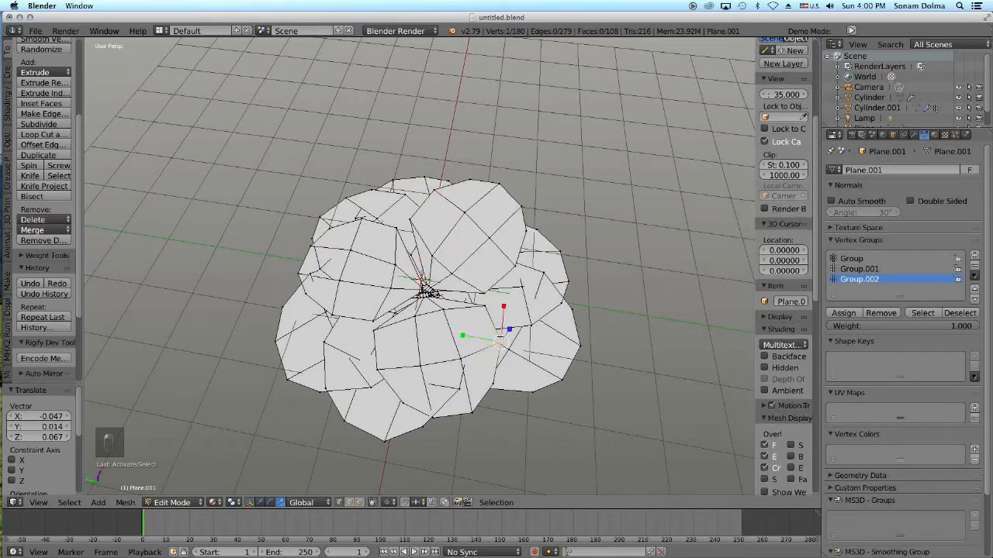
alt+right_click(498, 341)
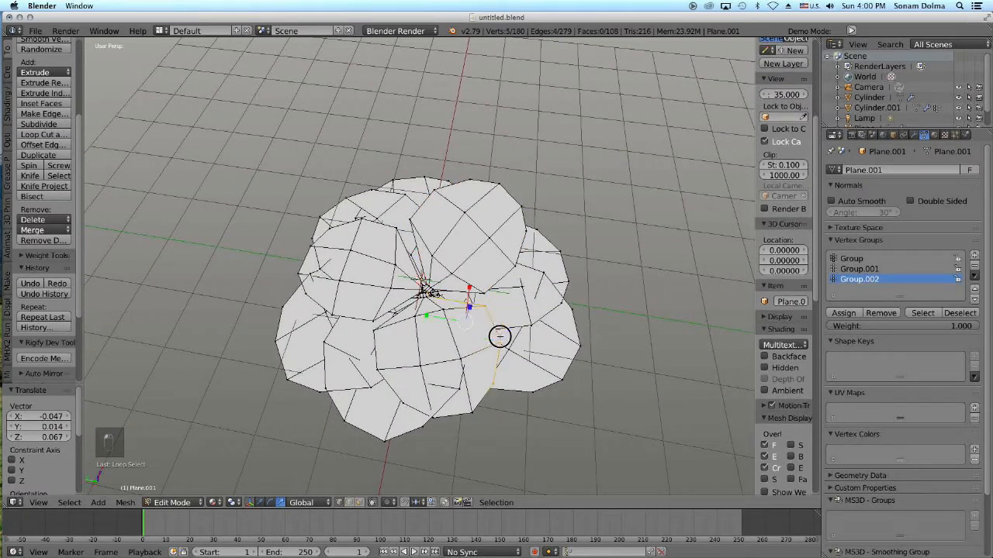
alt+shift+right_click(460, 354)
alt+shift+right_click(421, 356)
alt+shift+right_click(377, 359)
- Rotate the negative-X petal -16.8° and move it by 0.124 on X, 0.036 on Y and 0.273 on Z
middle_drag(376, 359, 563, 362)
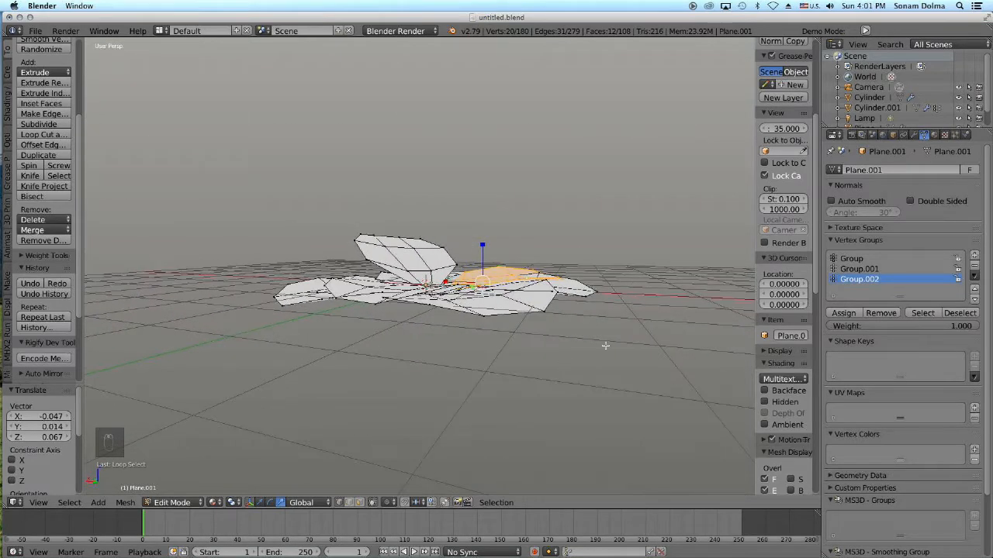
key(r)
click(577, 300)
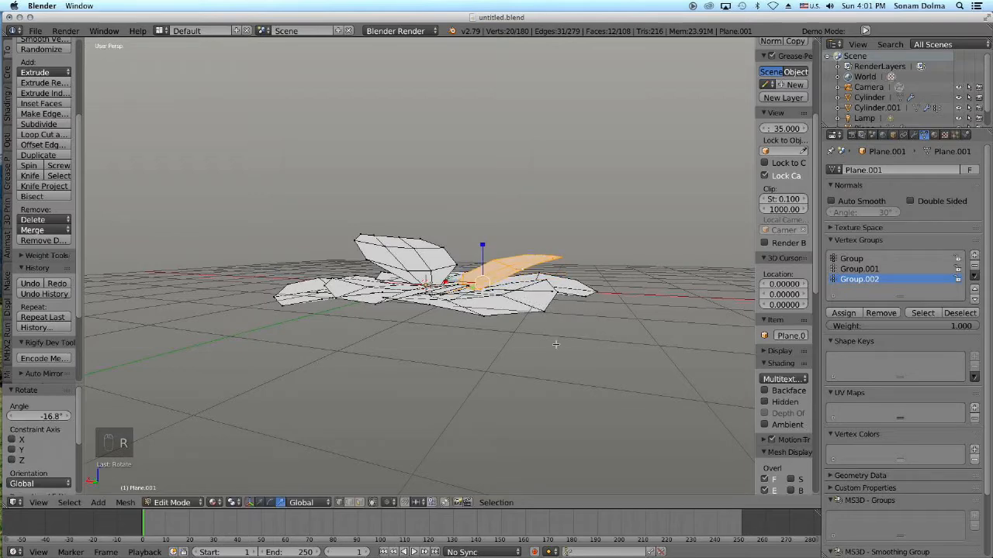
key(g)
click(546, 325)
- Rotate the negative-X petal slightly from an angled view and move it by -0.056 on X, 0.025 on Y and -0.116 on Z
middle_drag(546, 324, 589, 356)
key(r)
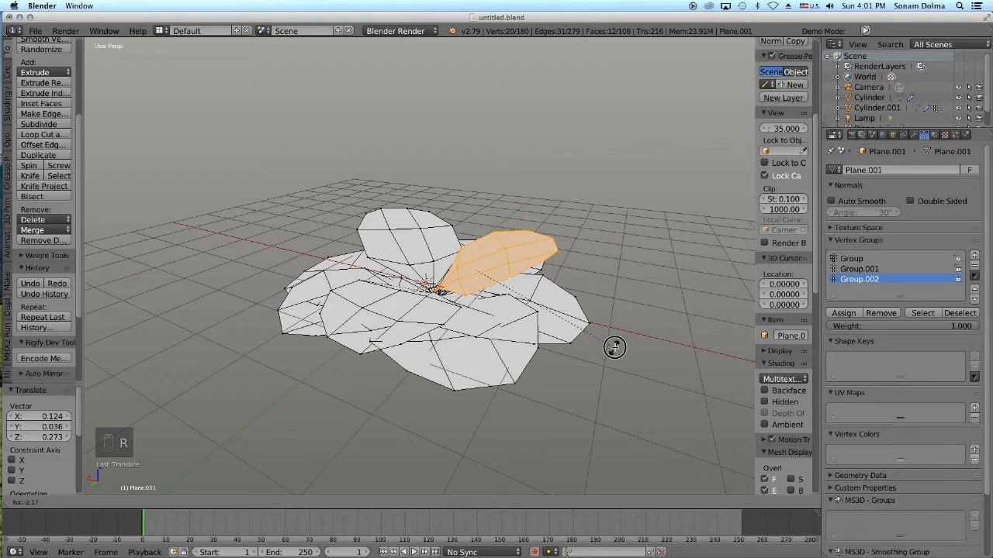
click(612, 344)
key(g)
click(591, 353)
- Select the remaining flat top-layer petal on the positive Y side by combining its edge loops
middle_drag(590, 354, 606, 413)
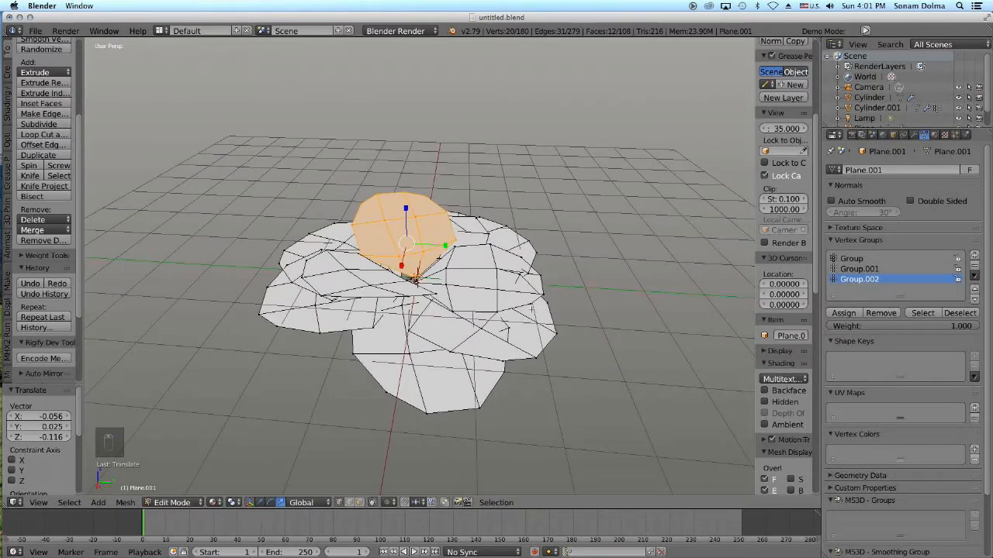
right_click(516, 305)
alt+right_click(520, 297)
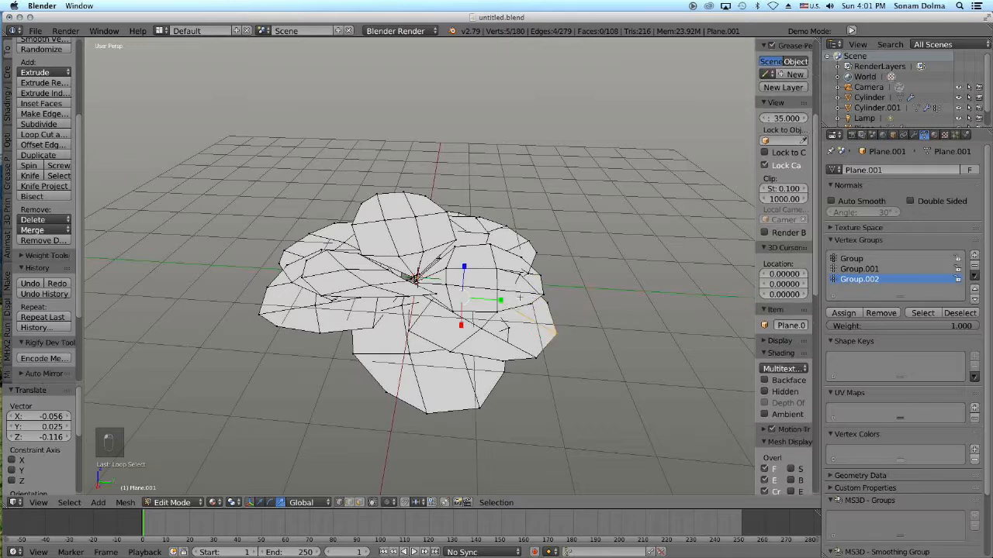
alt+shift+right_click(518, 290)
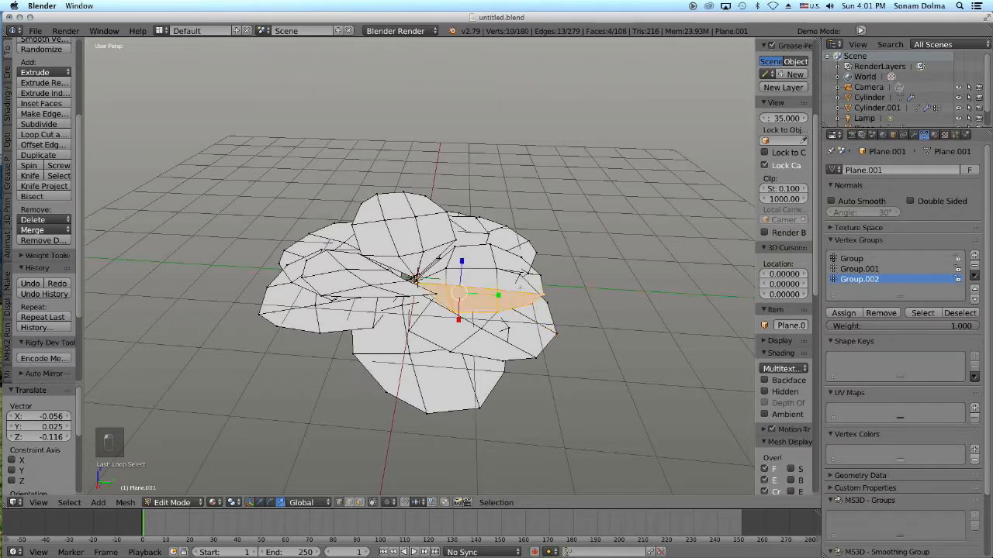
alt+shift+right_click(493, 269)
alt+shift+right_click(548, 299)
middle_drag(609, 370, 613, 341)
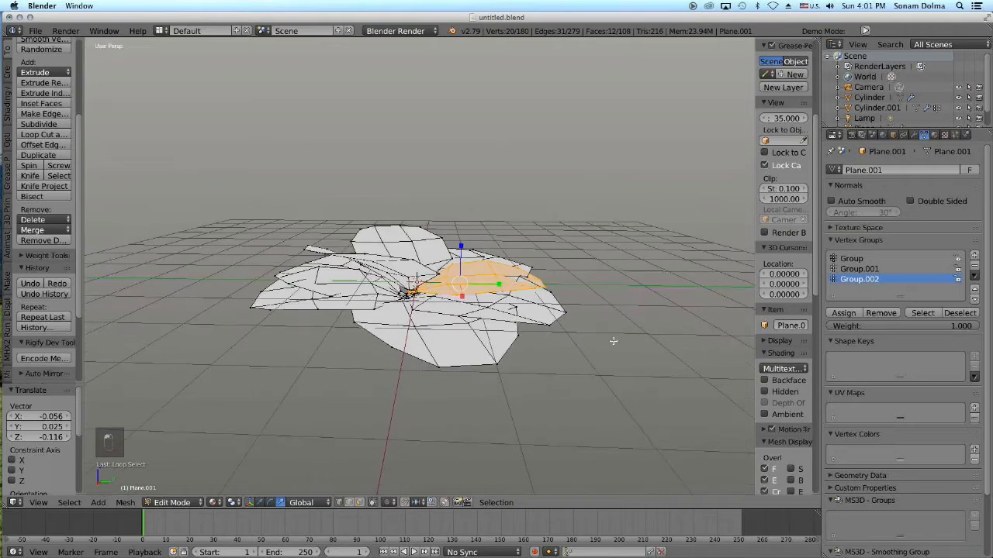
- Rotate the selected positive-Y top-layer petal to tilt it upward and raise it by about 0.26 on Z
key(t)
click(601, 378)
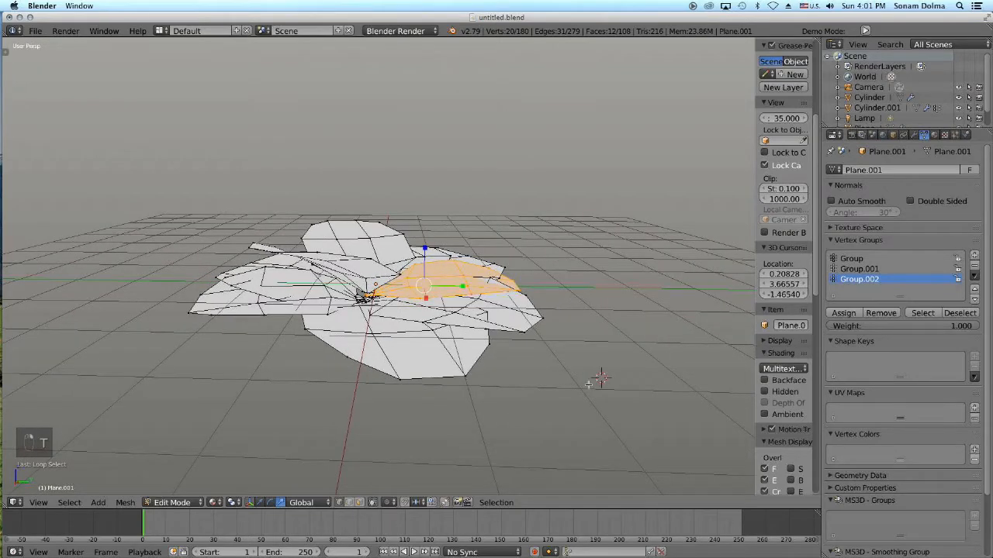
key(r)
click(554, 334)
key(g)
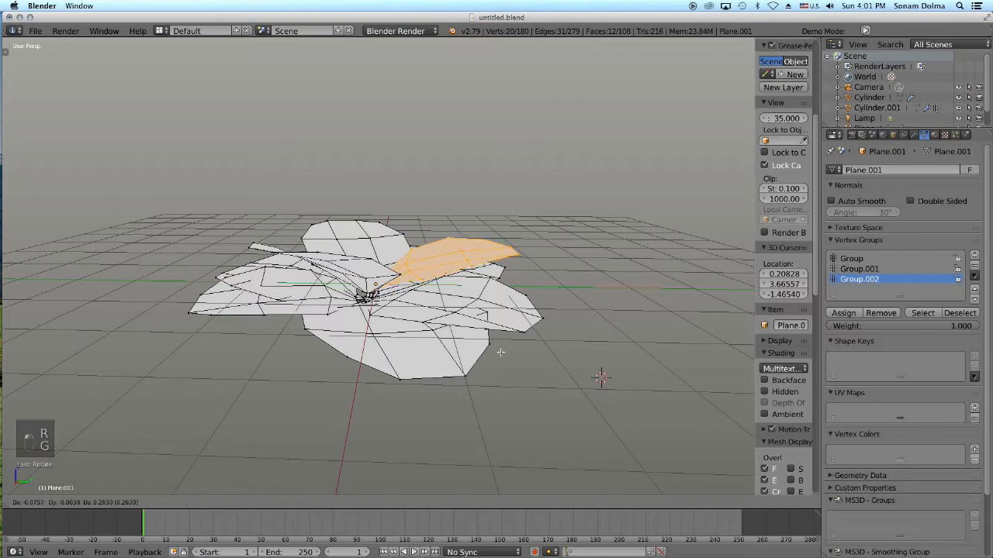
click(501, 359)
- Fine-tune the positive-Y petal's tilt from the opposite angle and shift it slightly down toward the flower's centre
middle_drag(582, 368, 118, 399)
key(r)
click(118, 400)
key(g)
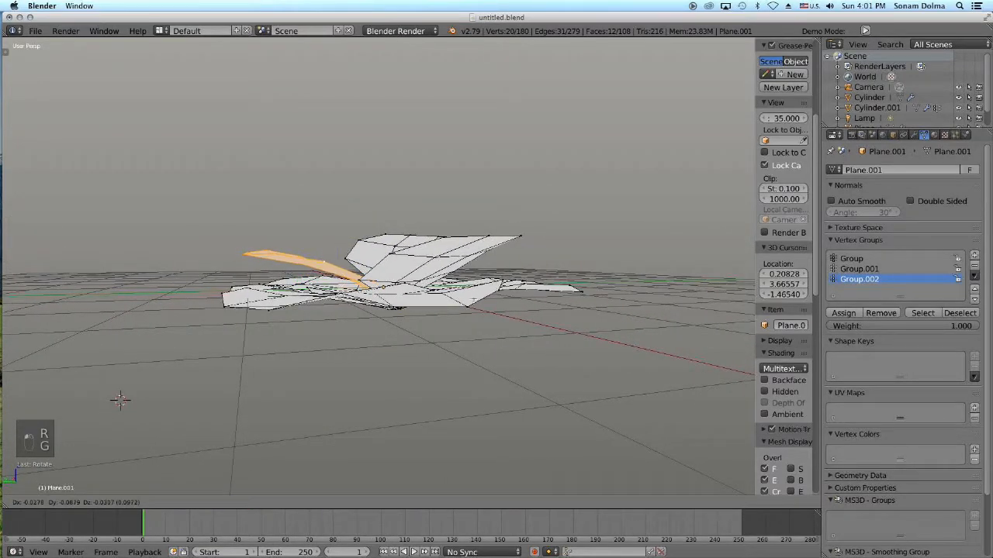
click(472, 298)
- Reposition two single vertices where the stacked petals overlap on the negative-X, positive-Y side of the flower
middle_drag(471, 298, 632, 327)
scroll(471, 349, up, 2)
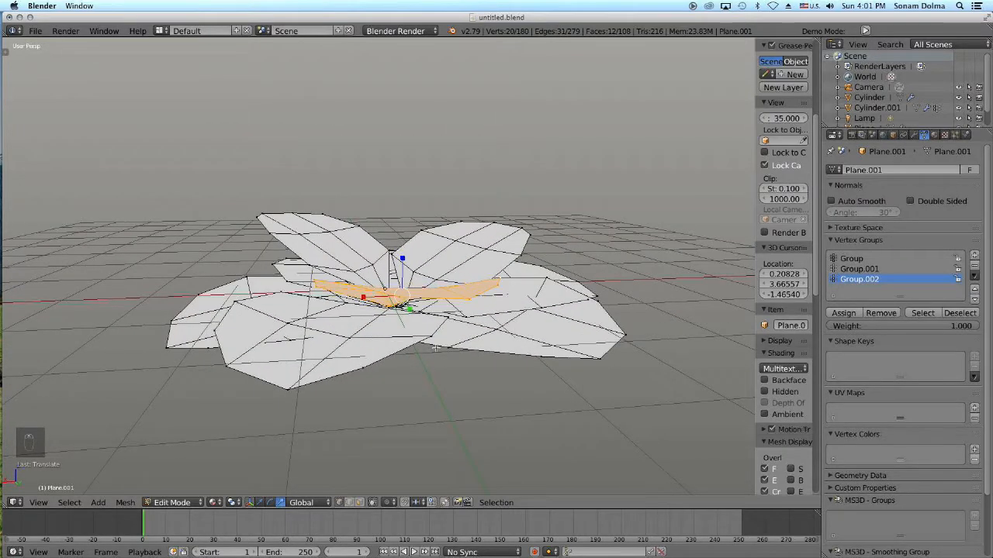
middle_drag(484, 328, 489, 301)
right_click(487, 299)
key(g)
click(487, 298)
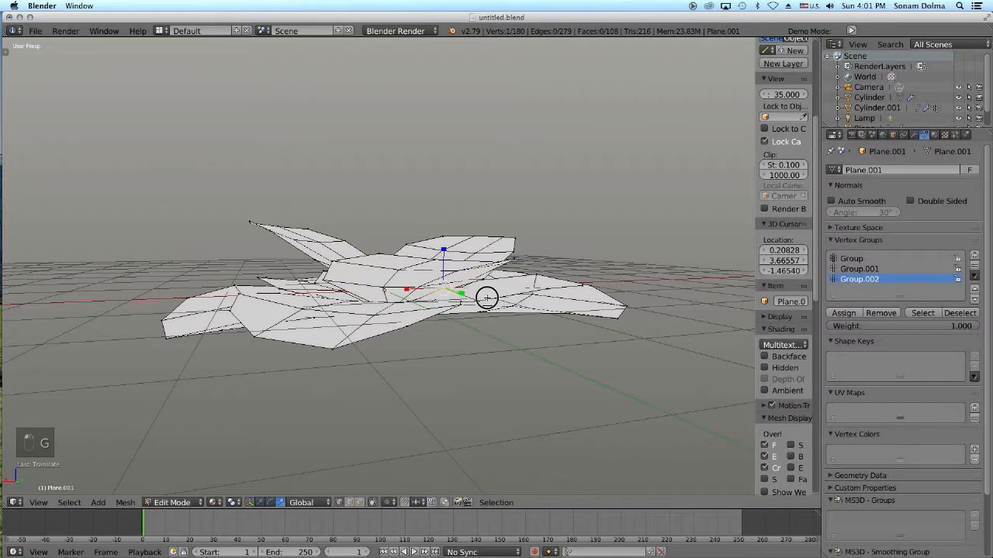
right_click(532, 293)
key(g)
click(534, 293)
- Adjust one vertex near the positive-Y petal from two viewing angles to clean up the overlap with its neighbour
middle_drag(572, 314, 531, 296)
right_click(476, 276)
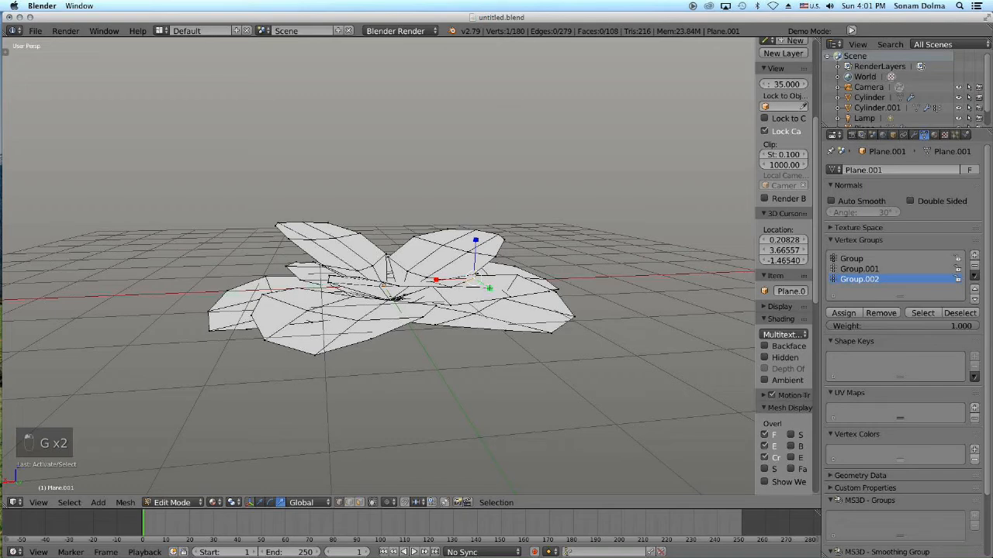
key(g)
click(475, 277)
middle_drag(538, 305, 155, 481)
key(g)
click(147, 485)
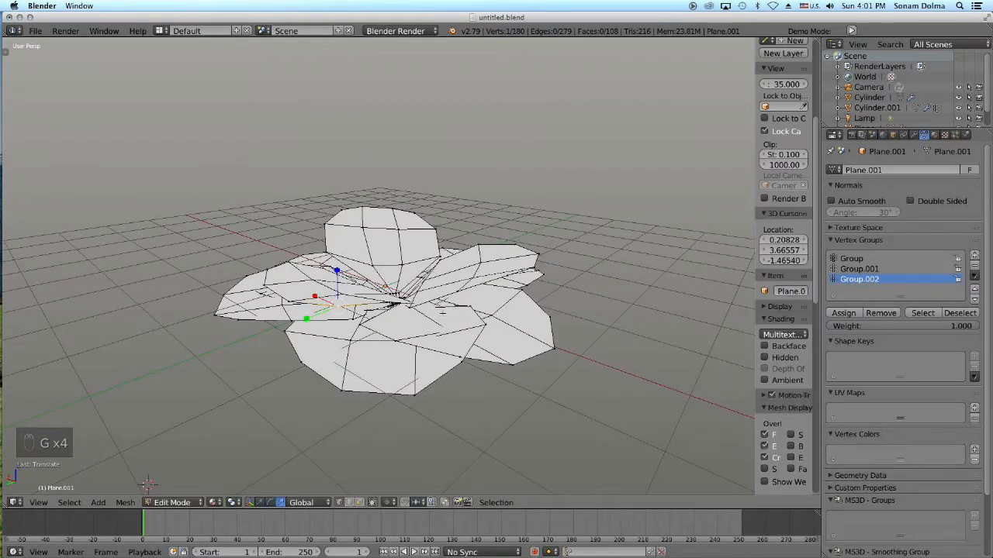
- Move a protruding petal-tip vertex slightly down and lower the upright petal's middle rim vertex to notch its edge
right_click(538, 273)
key(g)
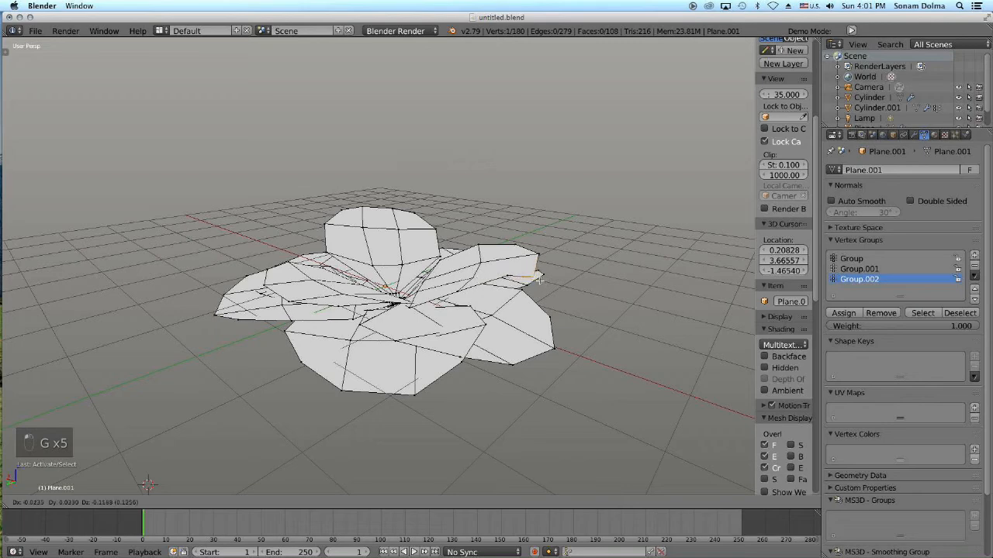
click(538, 277)
right_click(380, 210)
key(g)
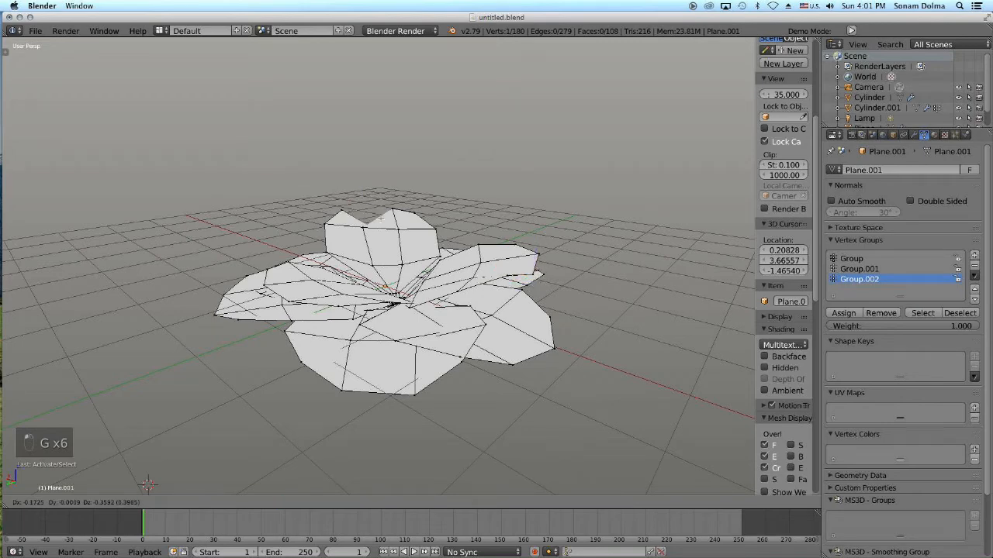
click(377, 211)
- Raise an inner vertex of the lower-layer petal on the negative X side
middle_drag(471, 305, 416, 306)
right_click(266, 300)
key(g)
click(270, 288)
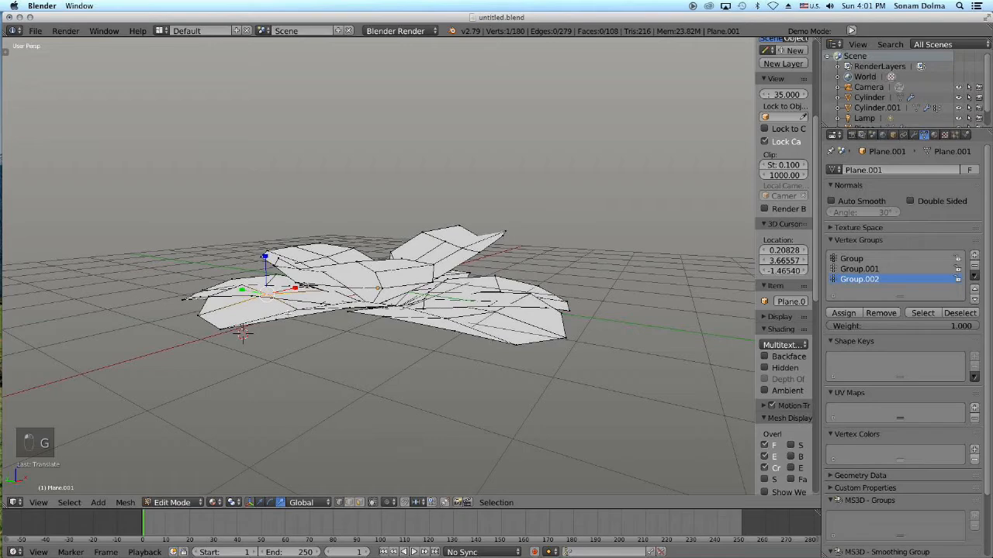
- Reposition inner vertices of the lower-layer petals on the negative Y and positive X sides to reduce their overlap
middle_drag(504, 338, 515, 411)
right_click(332, 347)
key(g)
click(386, 372)
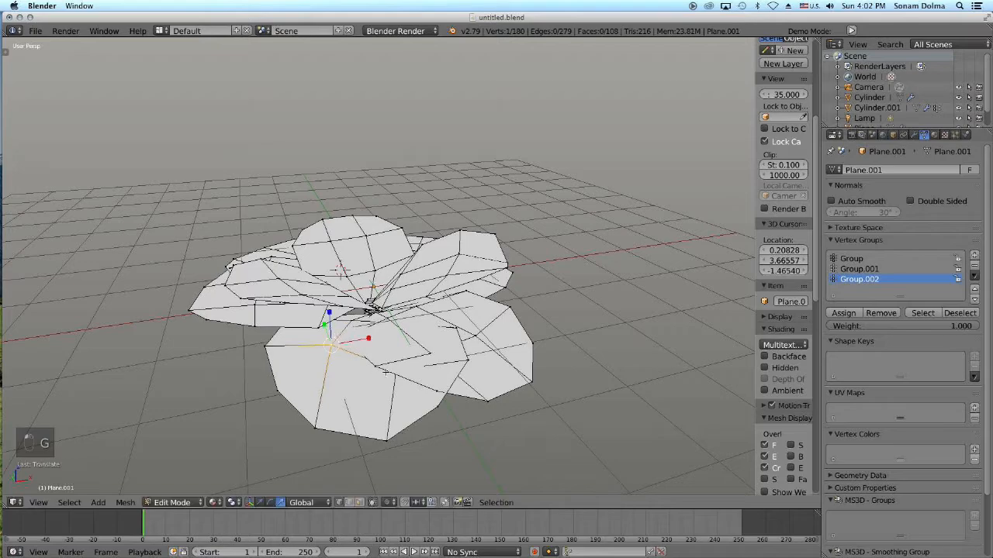
right_click(429, 352)
key(g)
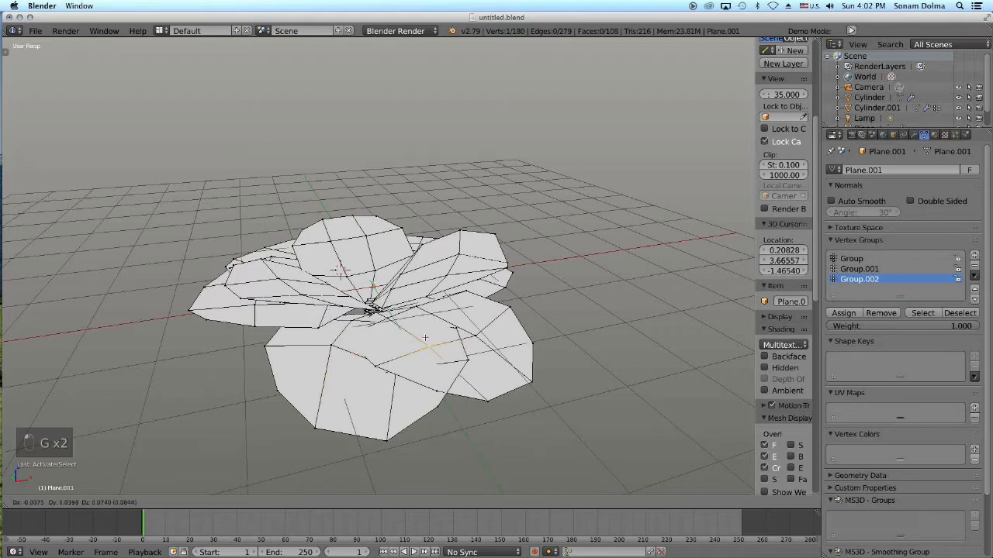
click(429, 341)
middle_drag(488, 357, 359, 358)
right_click(423, 334)
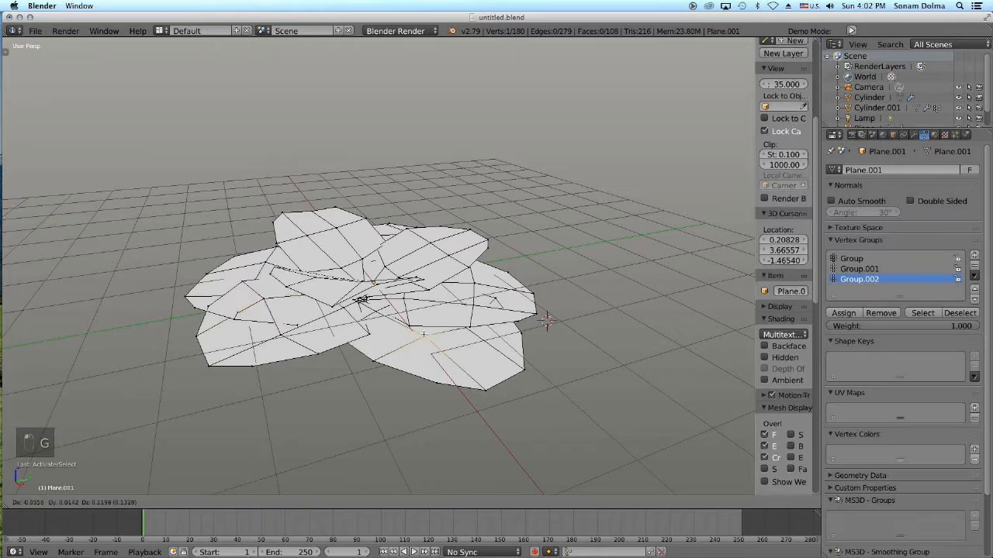
- Reposition two outer-rim vertices of the lower-layer petal on the positive X side from a low angle
right_click(525, 370)
middle_drag(519, 386, 592, 355)
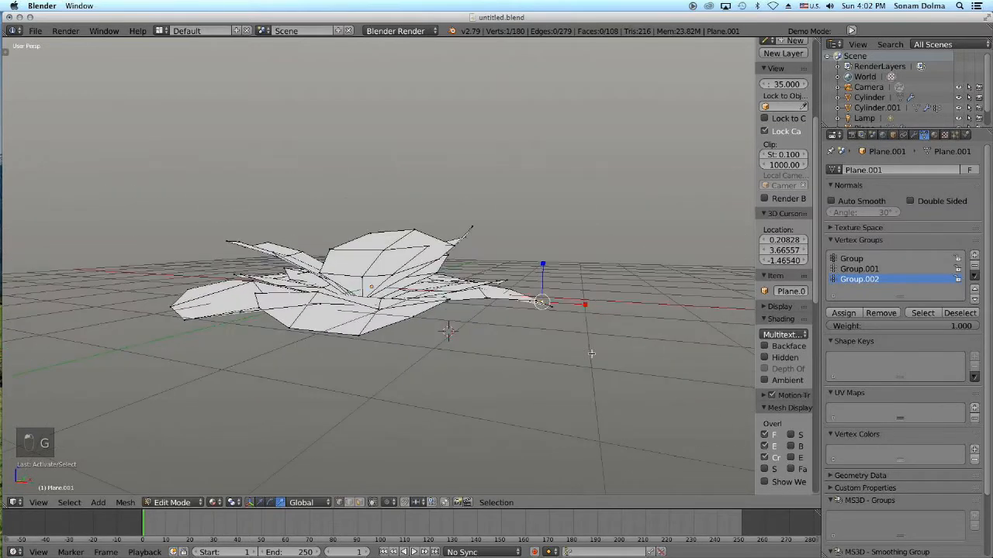
key(g)
click(574, 346)
right_click(556, 305)
key(g)
click(556, 311)
- Pull the tip vertex of the positive-Y lower petal outward and down, and adjust its neighbouring rim vertex
middle_drag(669, 358, 470, 359)
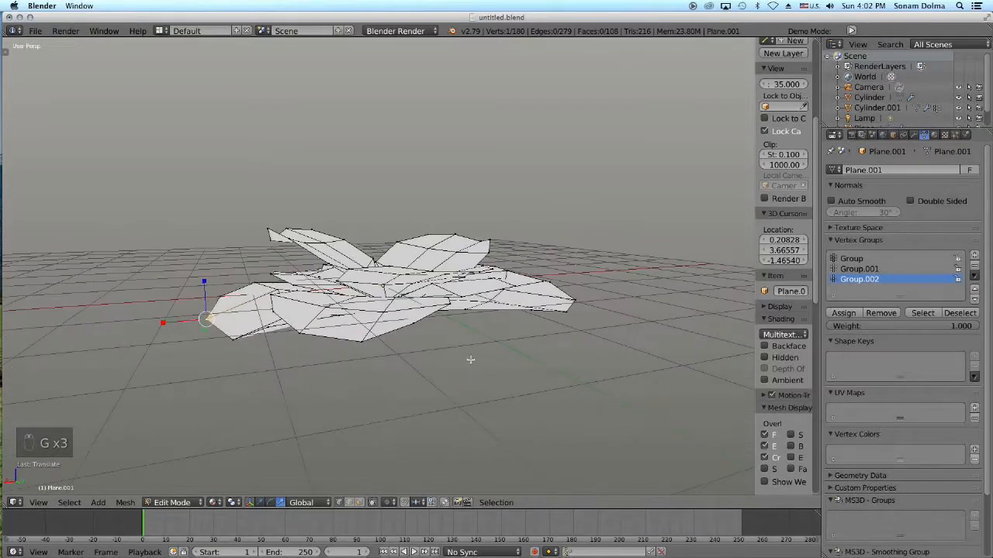
right_click(368, 343)
key(g)
click(376, 359)
right_click(304, 334)
key(g)
click(325, 336)
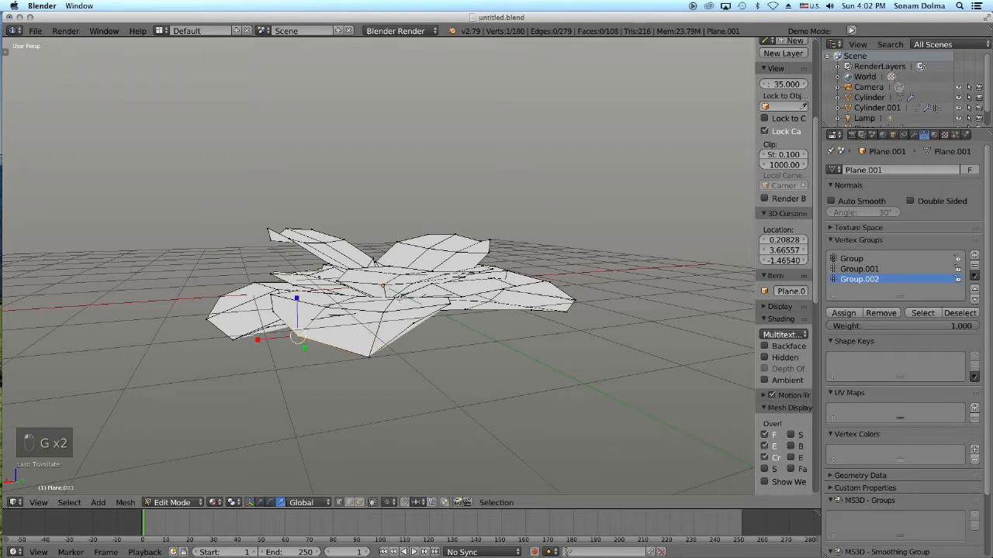
- Move a vertex near the flower's centre and an inner vertex of the lower petal on the negative-X, positive-Y side
right_click(395, 294)
key(g)
click(440, 308)
middle_drag(543, 312, 434, 322)
scroll(434, 322, down, 1)
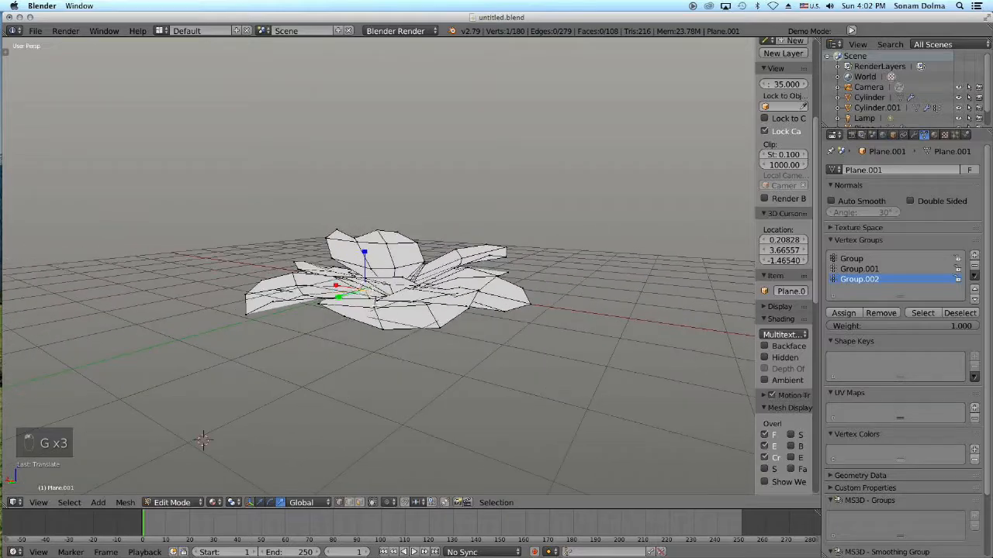
right_click(375, 304)
key(g)
click(377, 303)
- Enable proportional editing and move the flower's centre vertex downward with a proportional size of 0.75
middle_drag(518, 298, 560, 349)
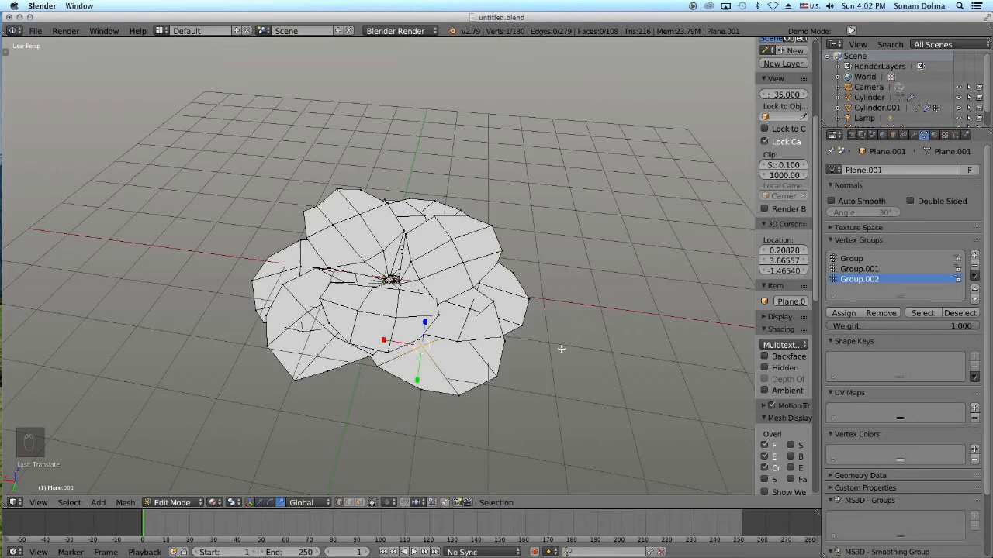
right_click(394, 281)
middle_drag(408, 299, 454, 253)
key(o)
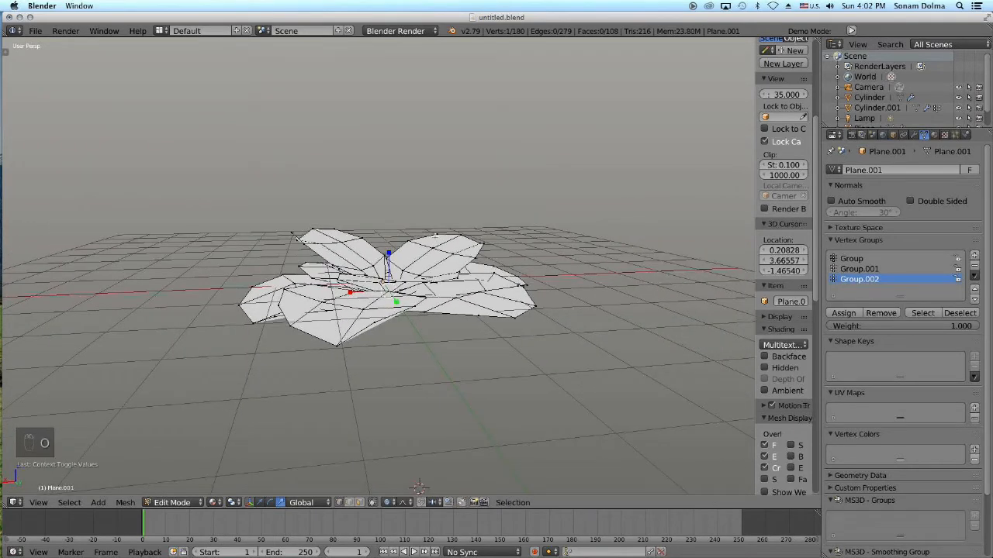
key(g)
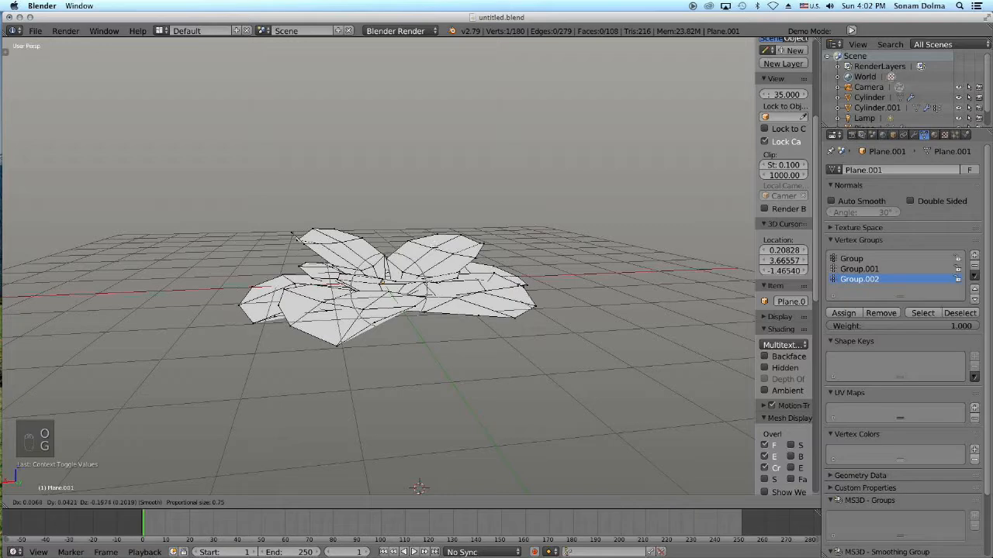
click(470, 265)
- Reposition vertices at the flower's centre from above to tidy where the petals meet
middle_drag(470, 265, 299, 373)
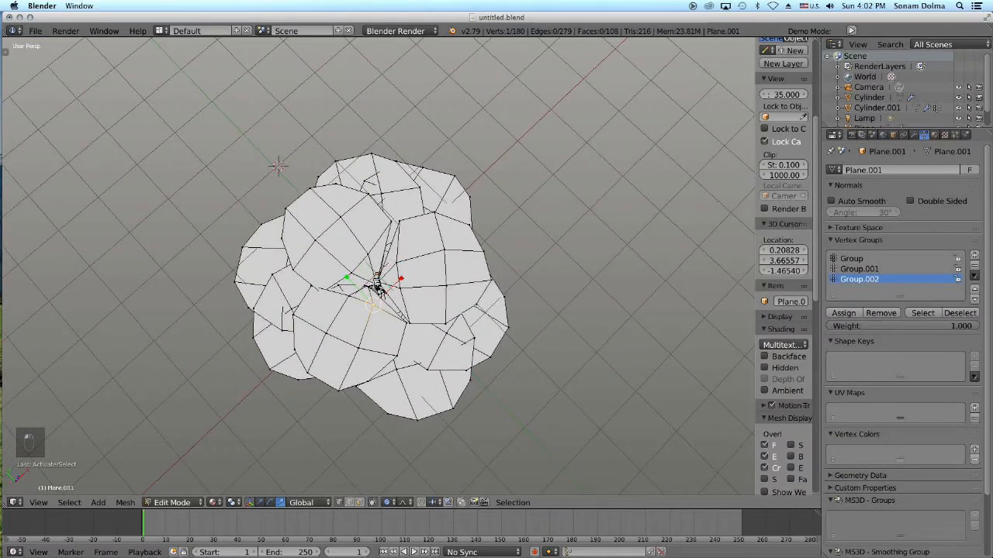
key(g)
click(379, 289)
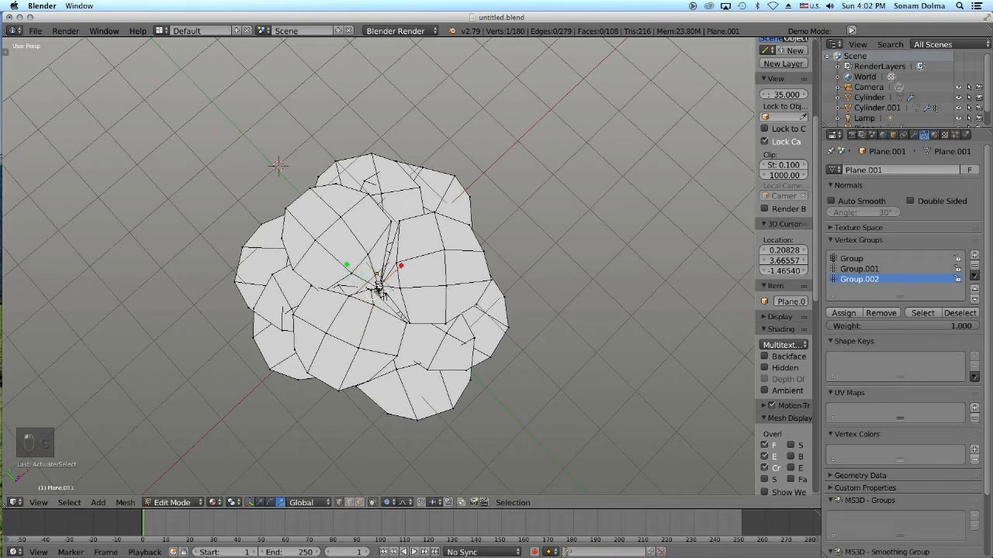
key(g)
click(384, 292)
- Set the viewport to the top view and switch the flower to Object Mode
scroll(466, 321, down, 3)
mouse_move(469, 321)
middle_down()
mouse_move(433, 238)
mouse_move(481, 346)
mouse_move(461, 315)
middle_up()
scroll(452, 306, up, 2)
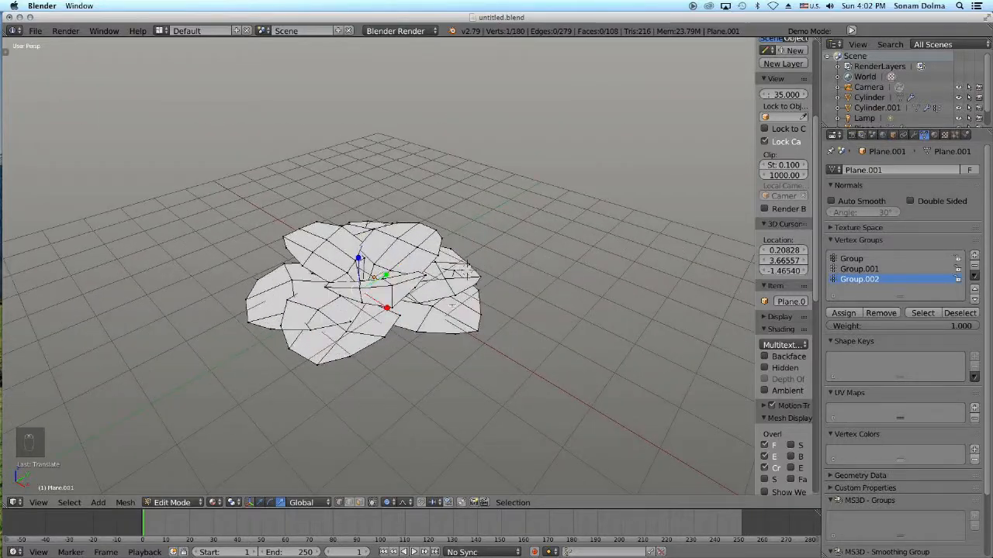
scroll(452, 305, up, 2)
click(39, 503)
click(45, 463)
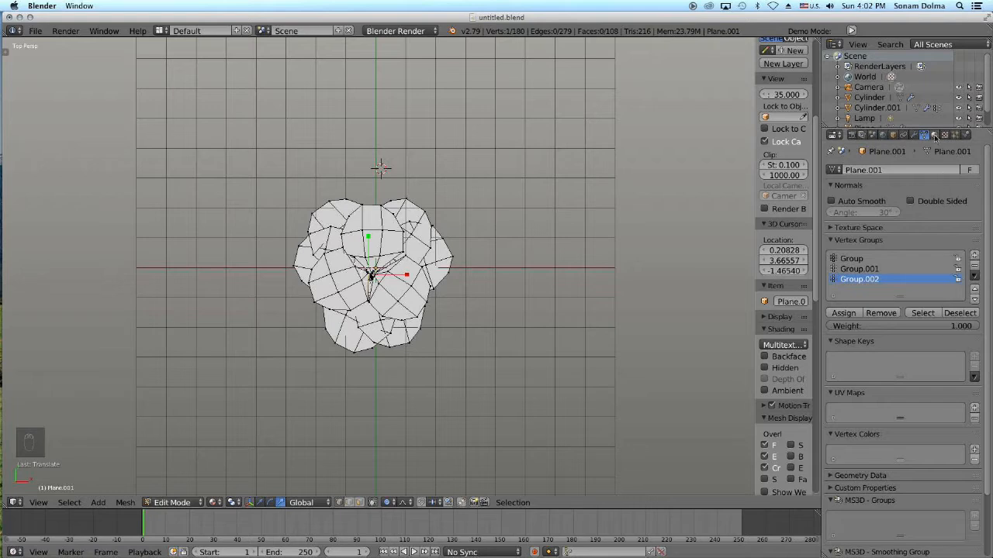
click(172, 502)
click(172, 513)
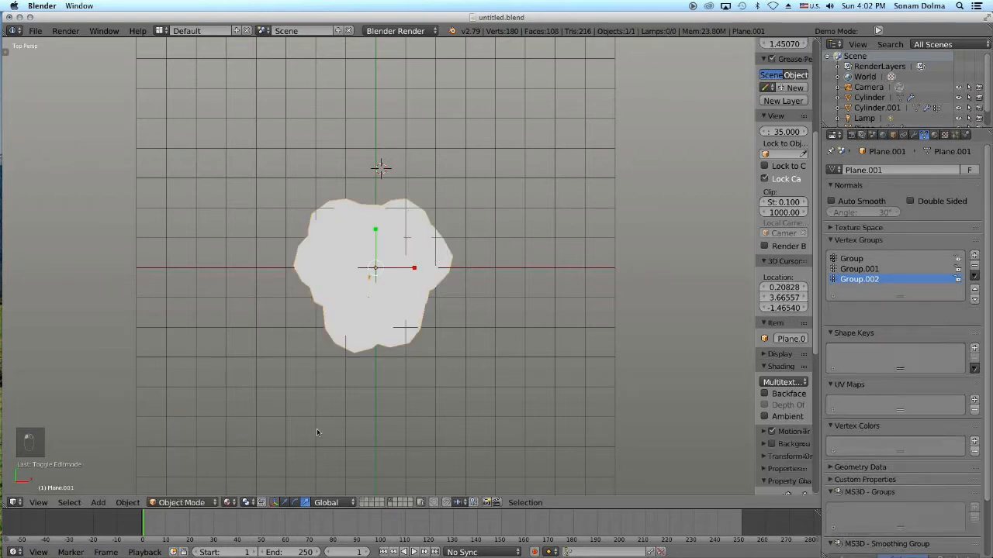
- Add a new material to the flower object
click(936, 134)
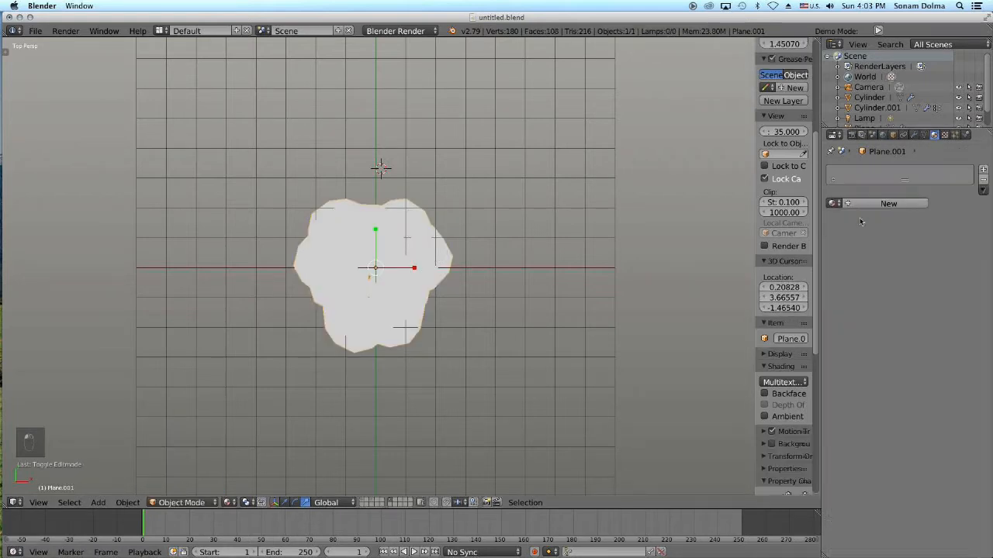
click(886, 206)
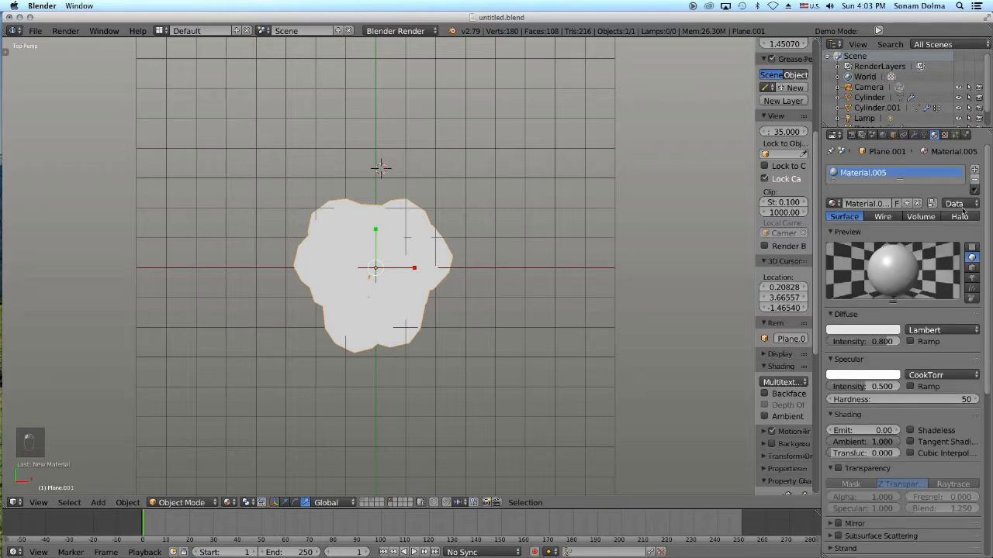
click(944, 134)
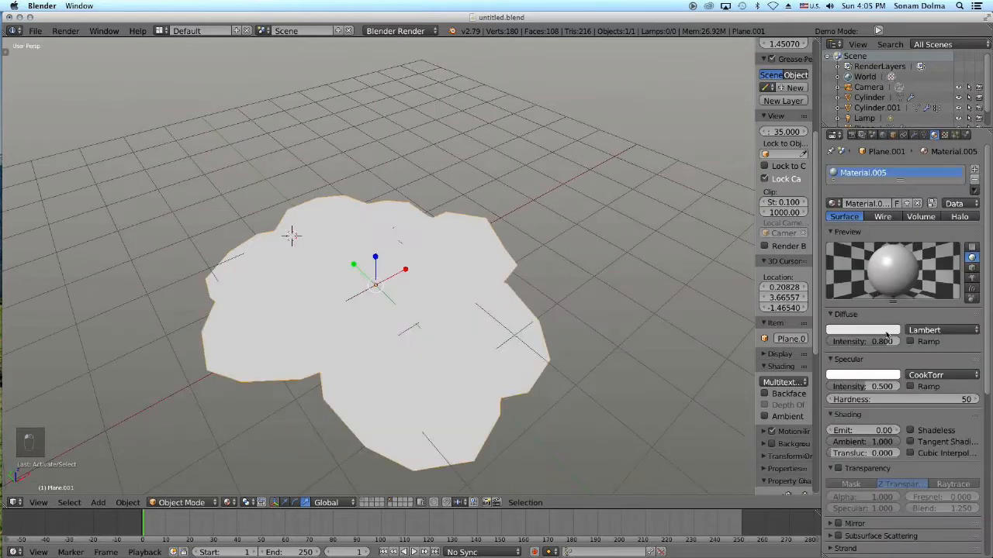
- Set the material's diffuse colour to a dark red-brown with RGB 0.115, 0.024, 0.013
click(881, 332)
click(847, 254)
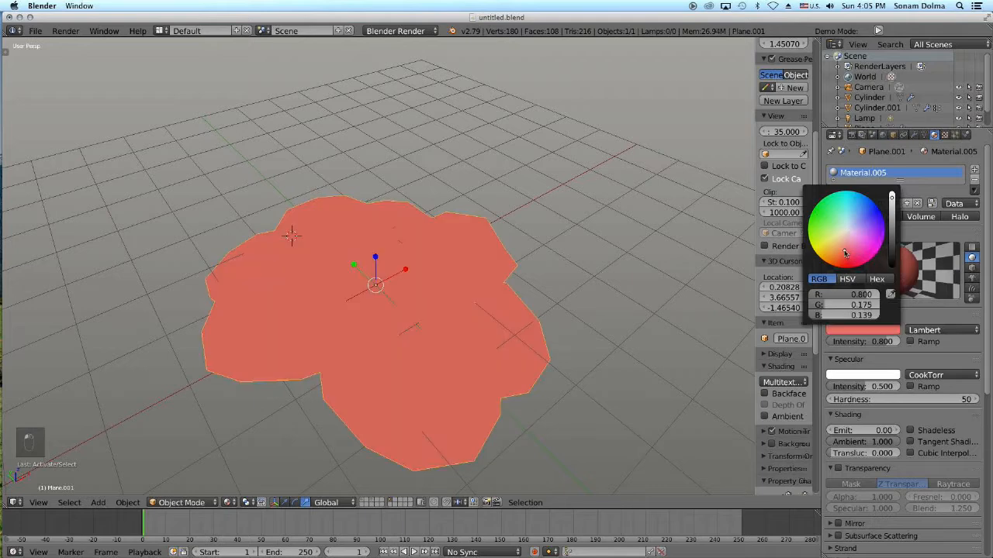
click(842, 258)
click(893, 247)
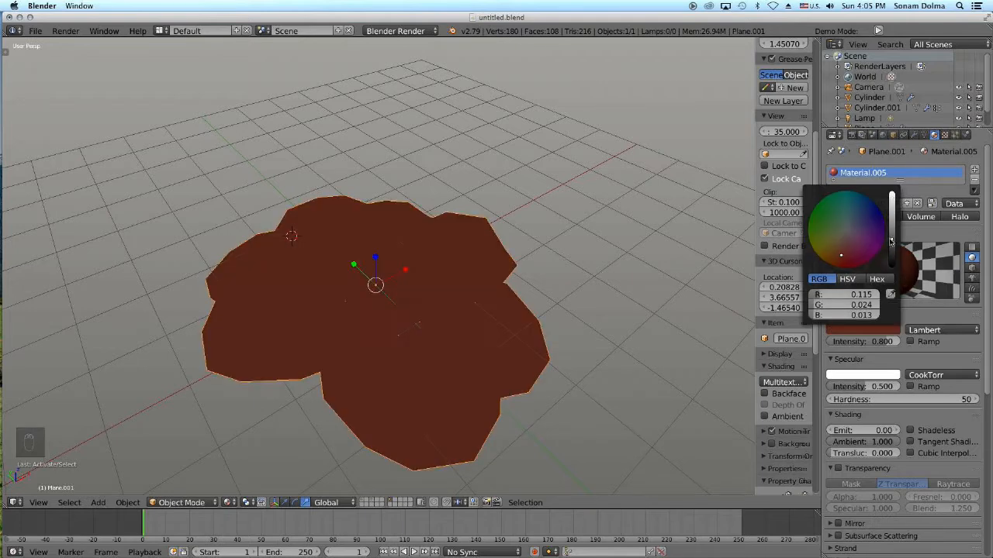
- Enable ambient occlusion in the viewport and brighten the diffuse colour to RGB 0.638, 0.111, 0.056
click(764, 417)
middle_drag(543, 353, 632, 326)
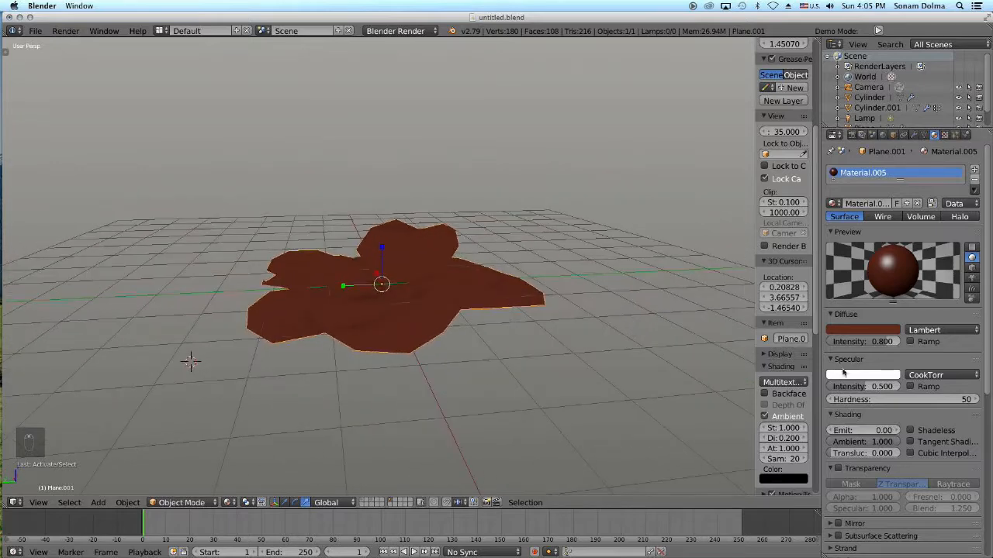
click(864, 331)
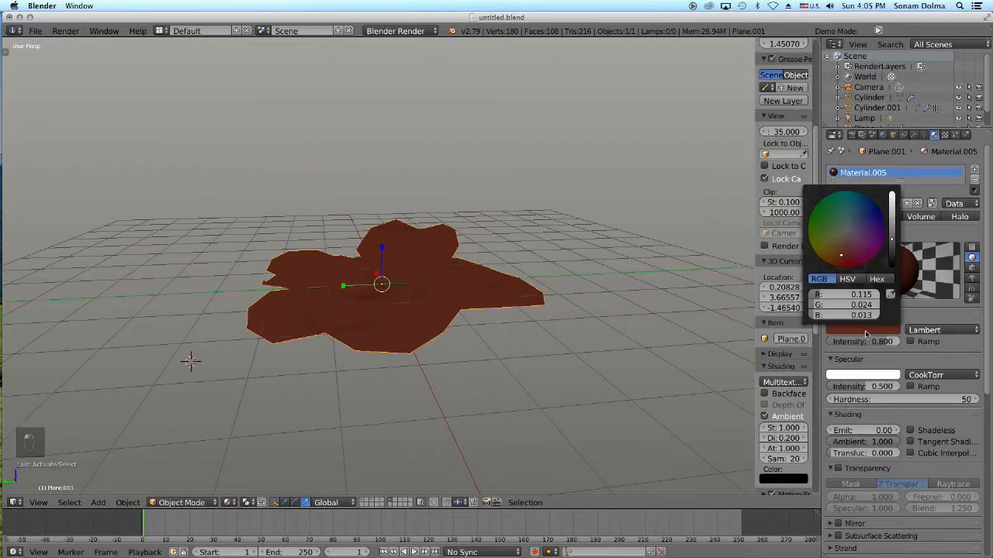
click(891, 204)
- Set the material's specular intensity to 0 and shift its diffuse colour to a more saturated red
drag(870, 385, 832, 386)
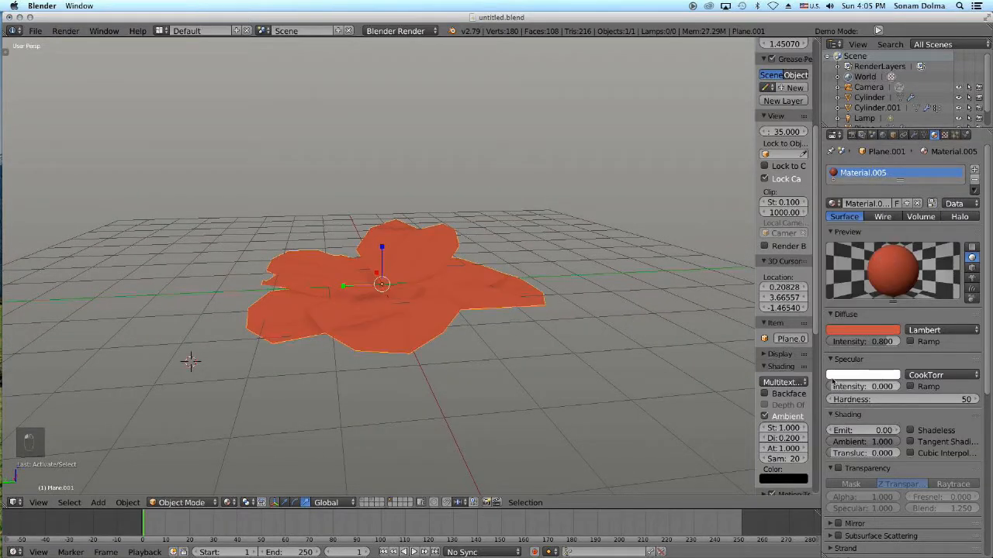
click(856, 331)
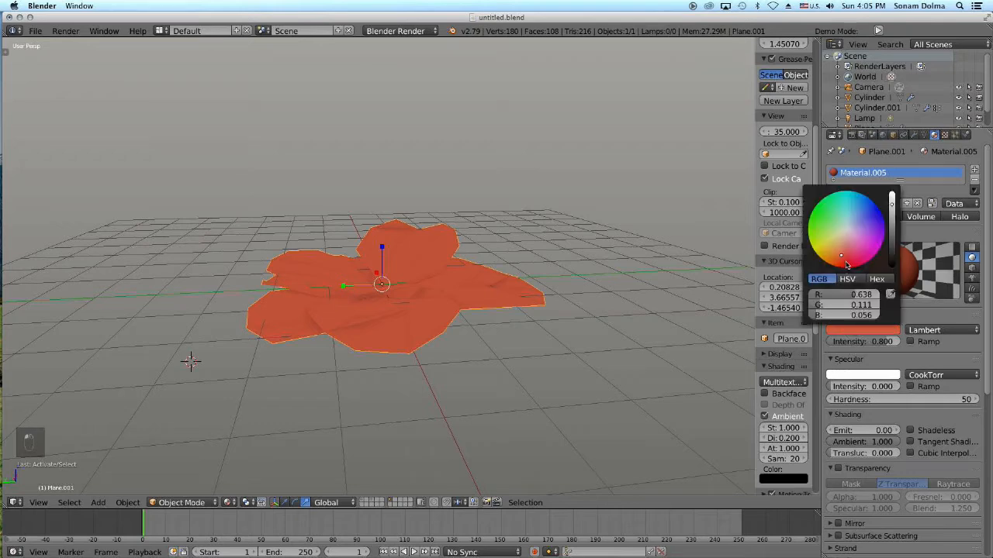
click(846, 263)
middle_drag(310, 361, 325, 428)
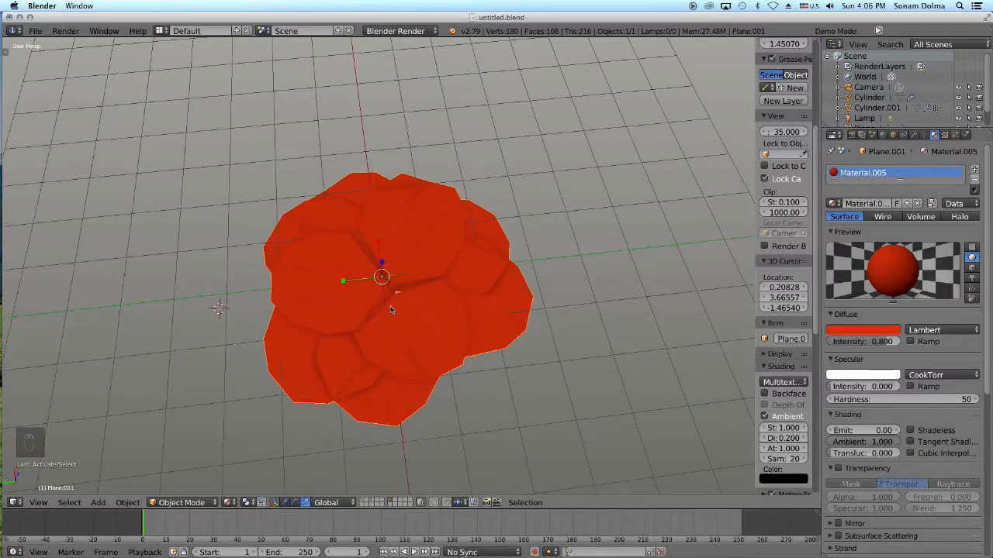
- Add a UV sphere and move it onto the flower's centre in the top view
middle_drag(397, 293, 384, 313)
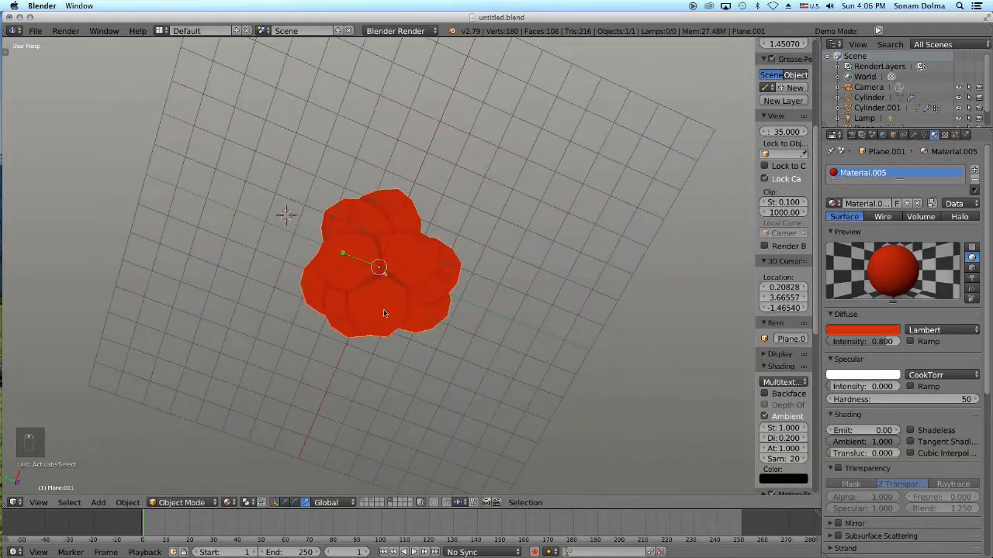
key(shift+a)
mouse_move(389, 303)
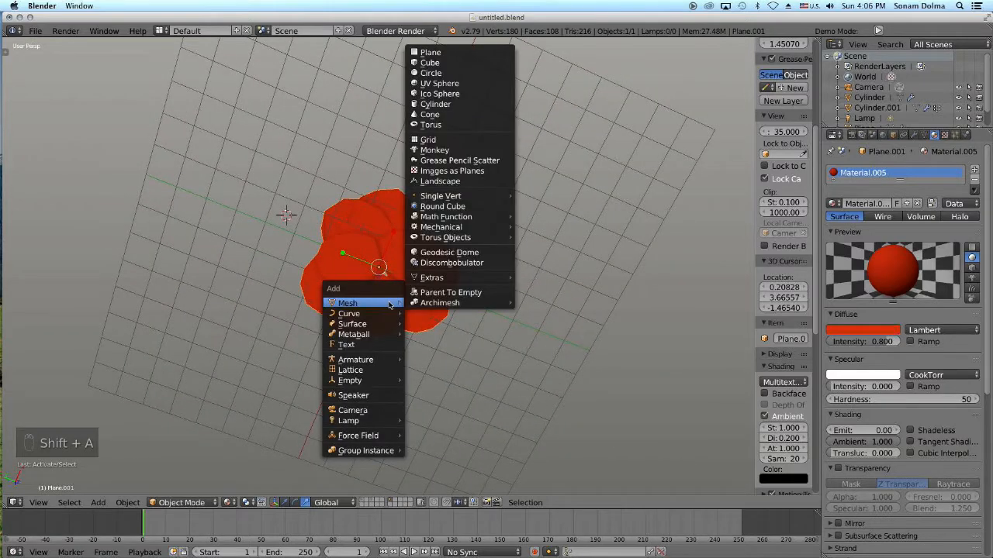
click(432, 84)
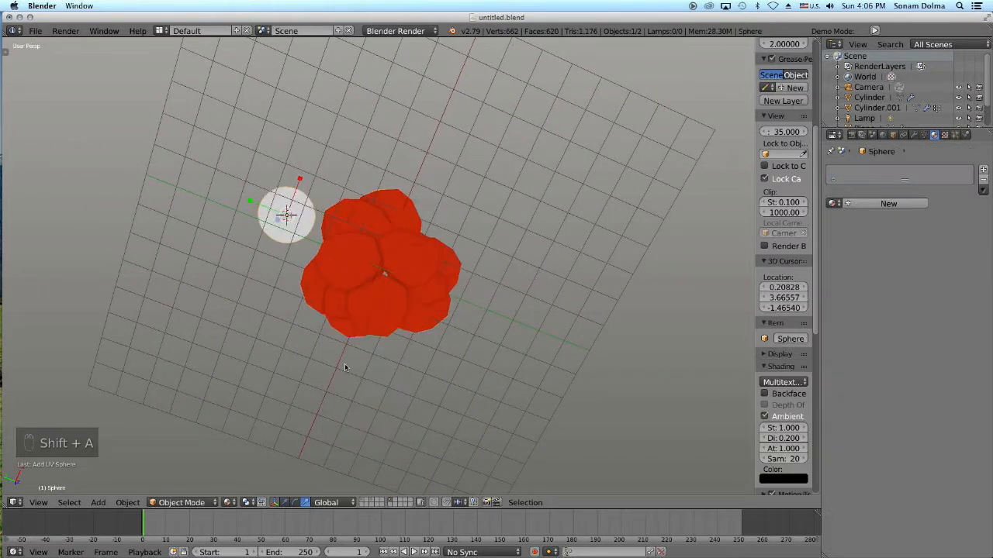
middle_drag(345, 357, 347, 325)
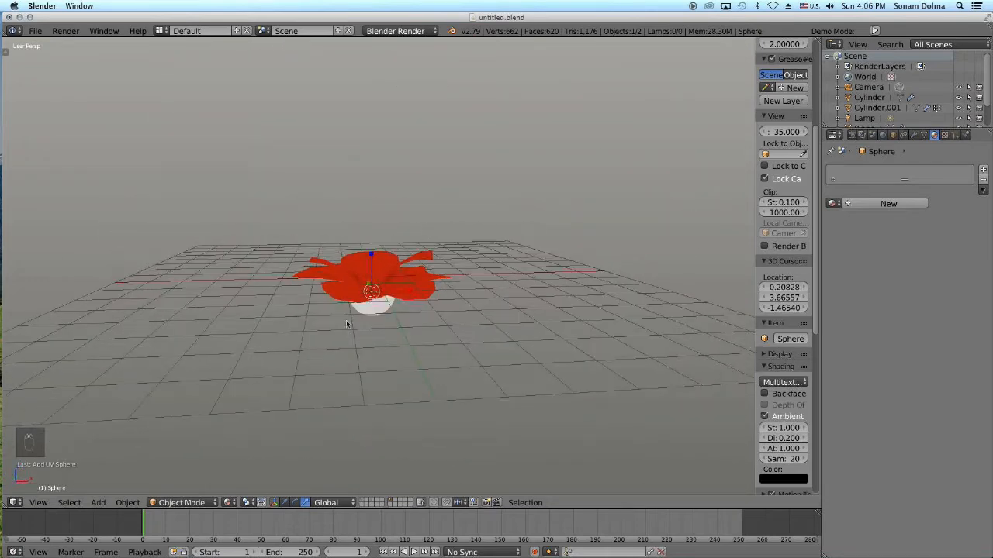
click(38, 502)
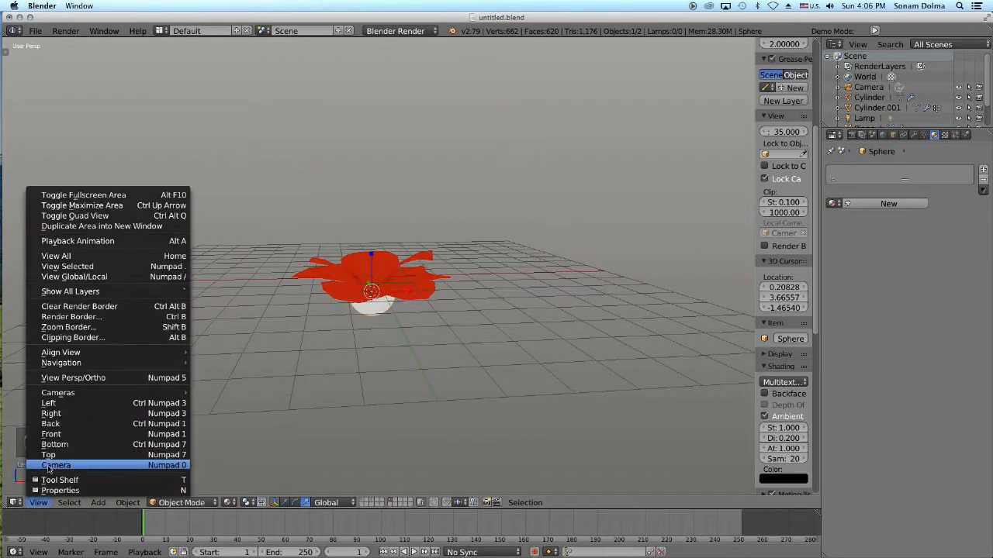
click(47, 458)
scroll(458, 268, down, 2)
key(g)
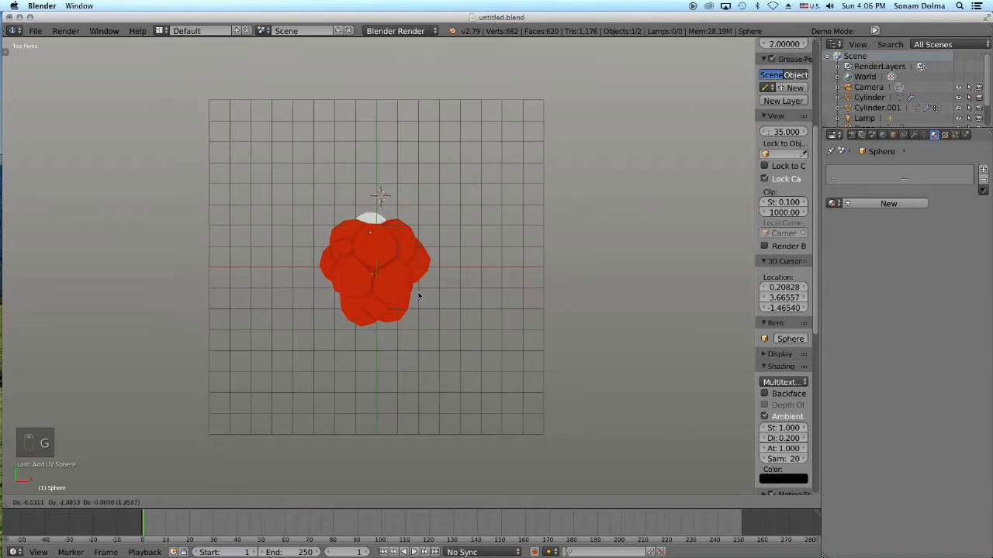
click(425, 311)
- Raise the sphere into the middle of the petals and scale it down to about 1.5 units
middle_drag(403, 350, 323, 266)
key(g)
click(415, 279)
middle_drag(415, 279, 408, 319)
key(s)
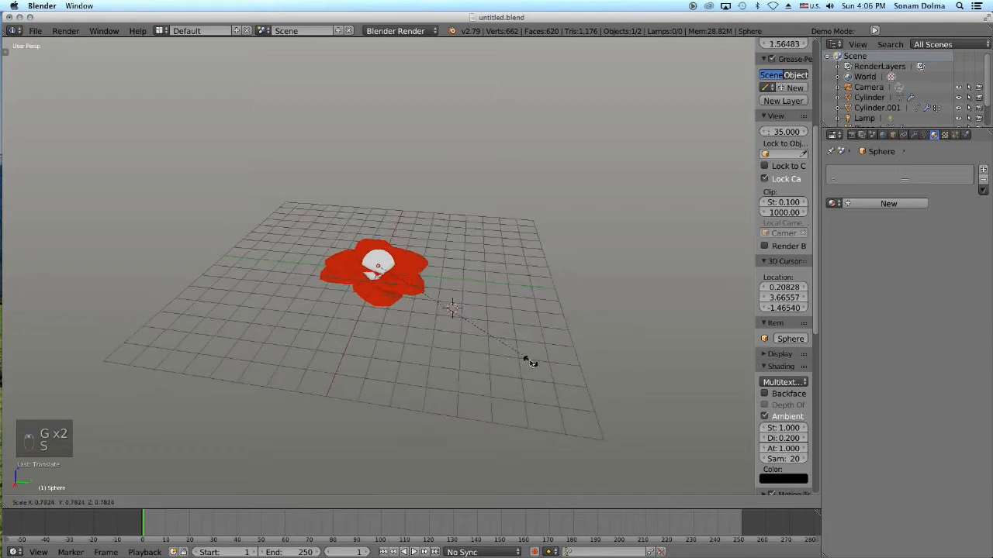
click(536, 362)
middle_drag(536, 362, 410, 356)
scroll(517, 328, up, 5)
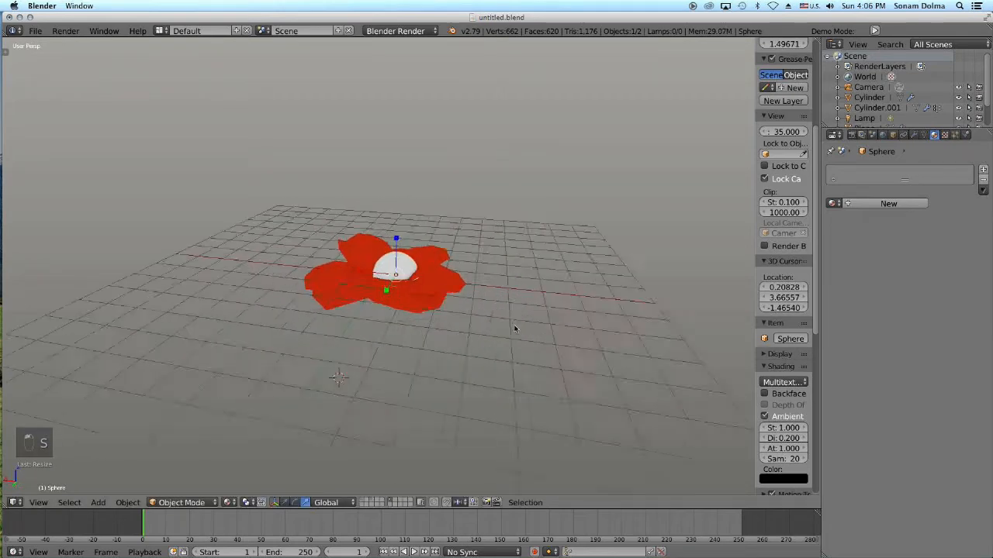
key(g)
click(566, 408)
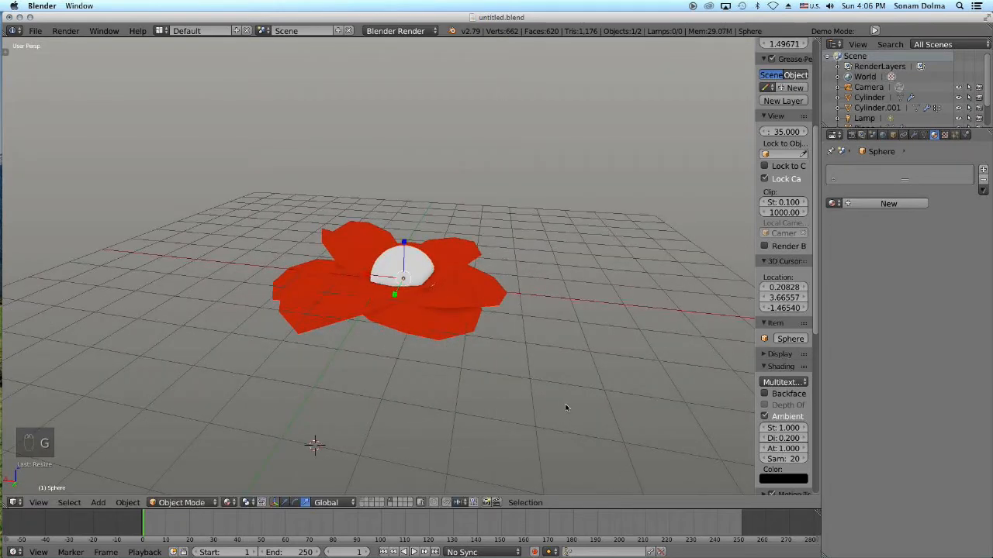
- Delete the white sphere from the flower's centre
key(shift+s)
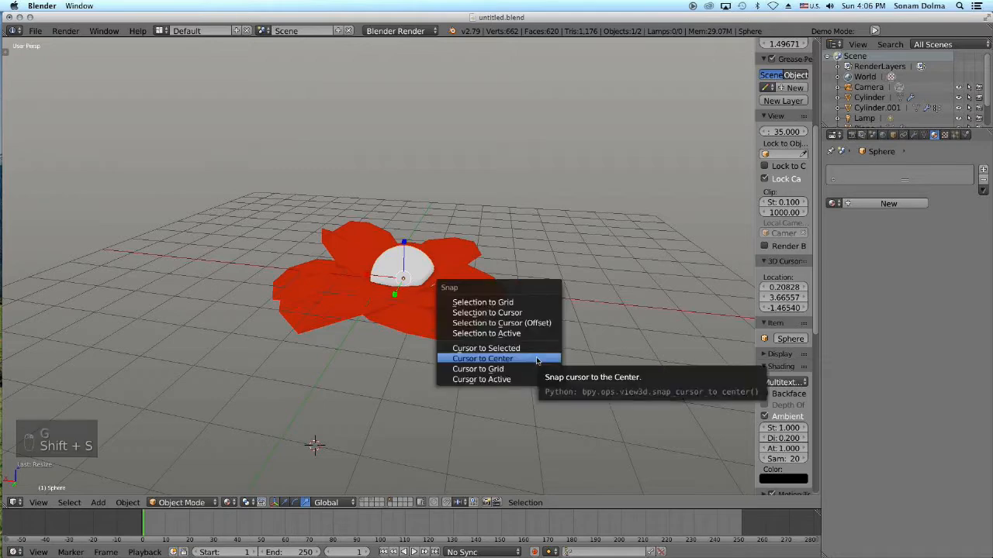
key(x)
click(528, 204)
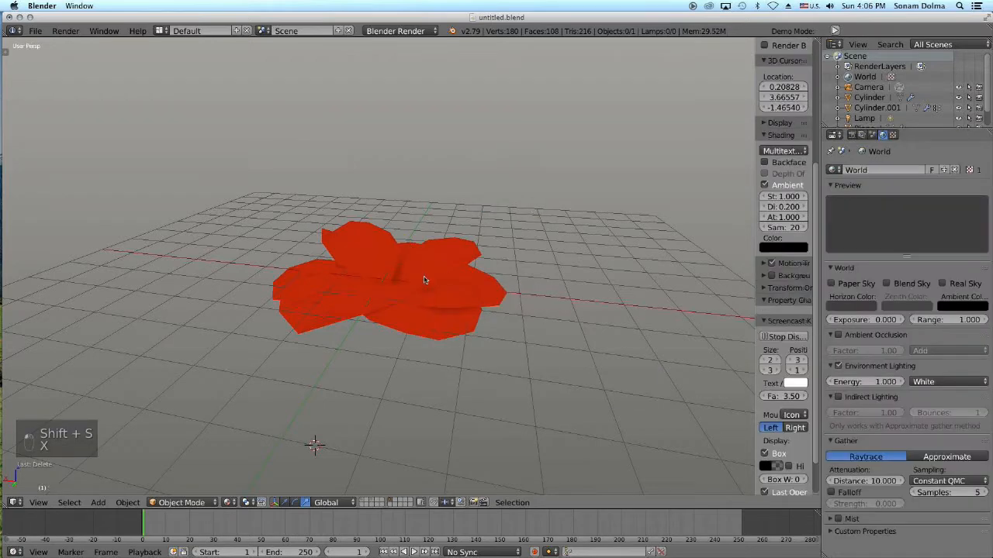
- Snap the 3D cursor to the scene centre and add a UV sphere there
key(shift+s)
click(423, 277)
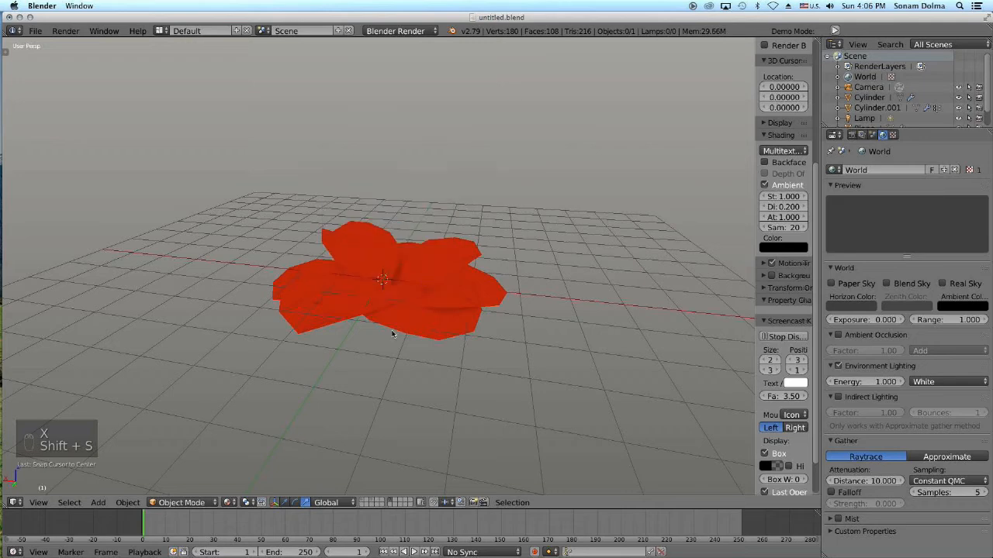
key(shift+a)
mouse_move(233, 339)
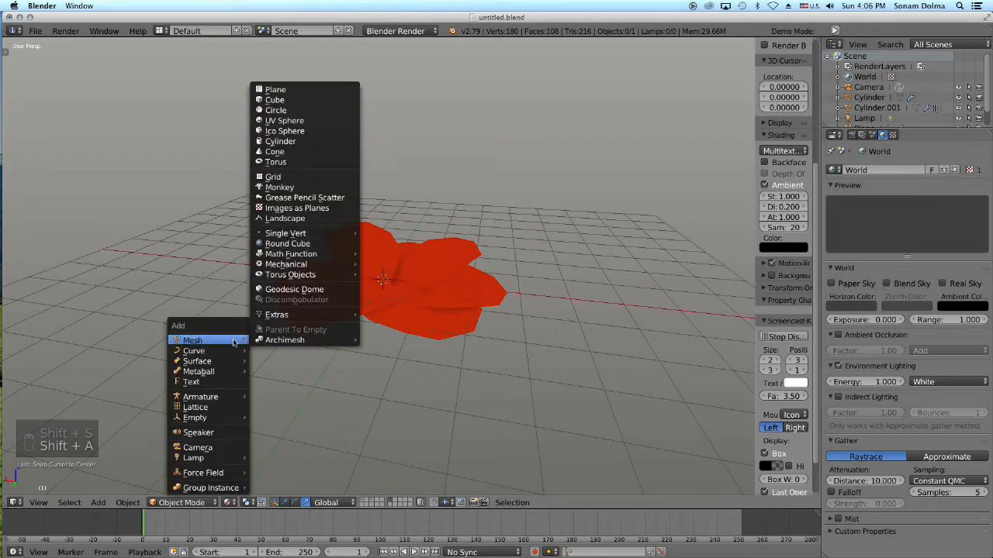
click(280, 120)
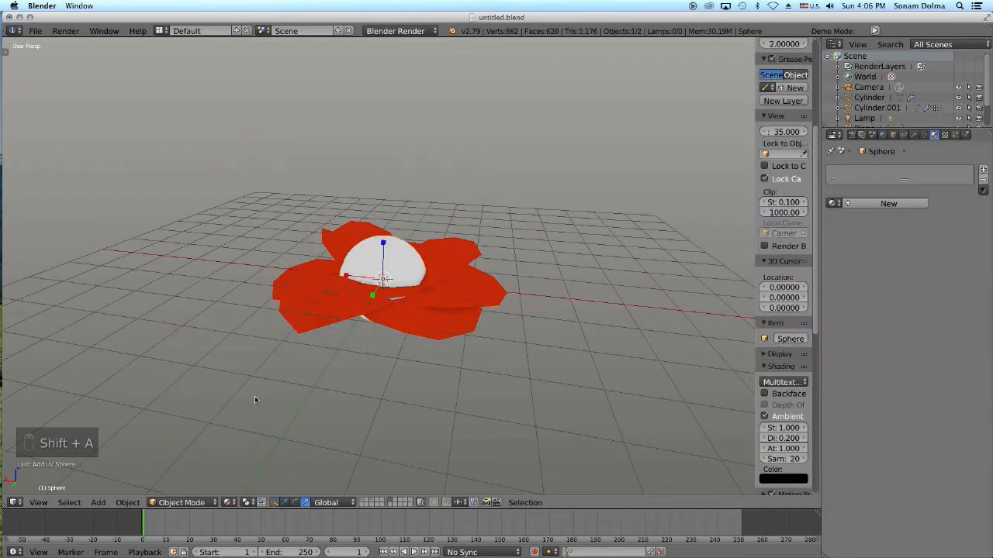
- Set the new UV sphere to 13 segments and 10 rings
click(17, 503)
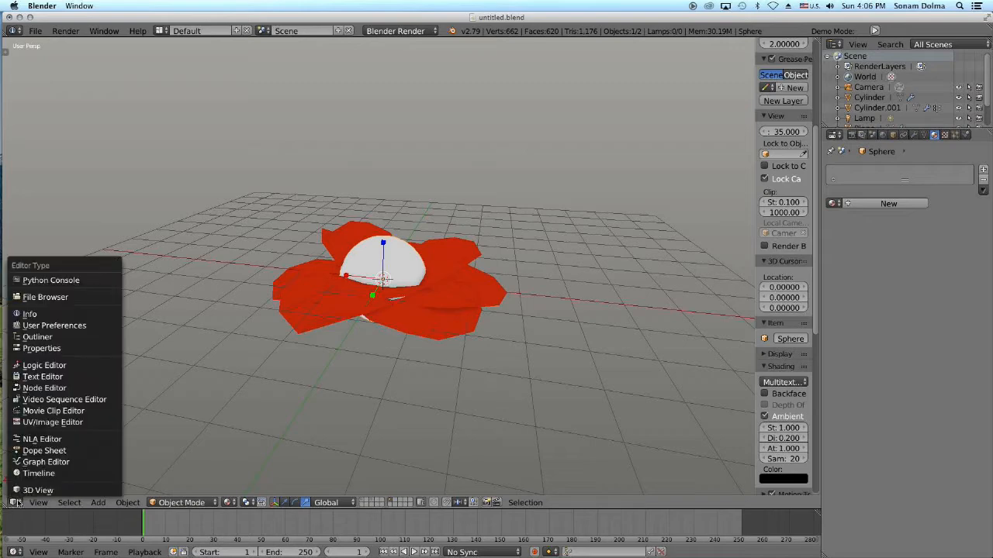
click(25, 489)
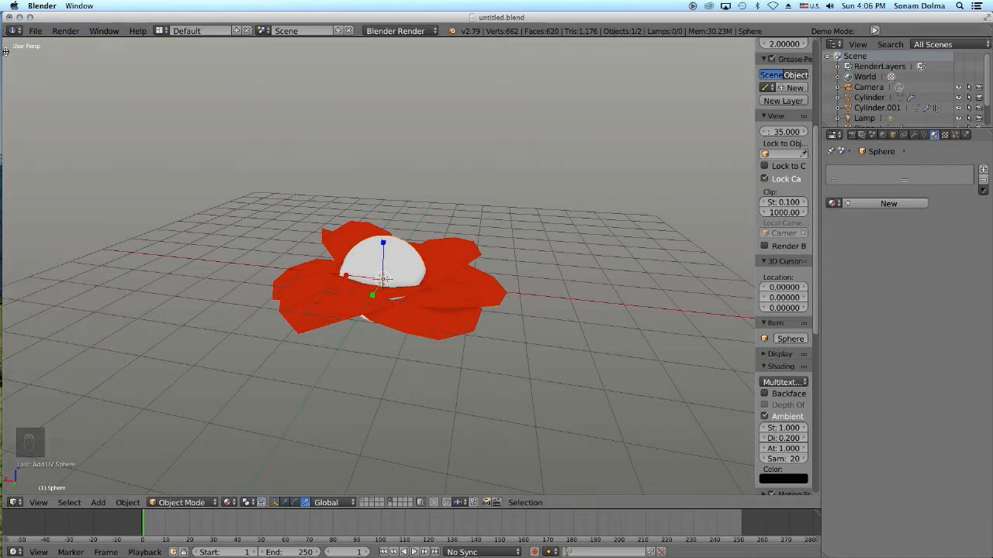
click(5, 50)
drag(43, 414, 22, 439)
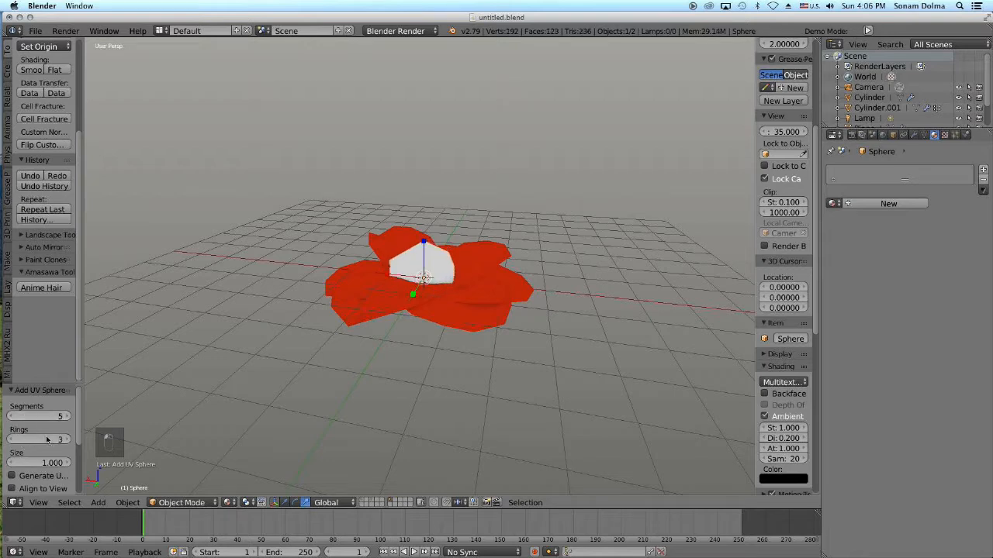
click(72, 416)
click(71, 417)
click(40, 416)
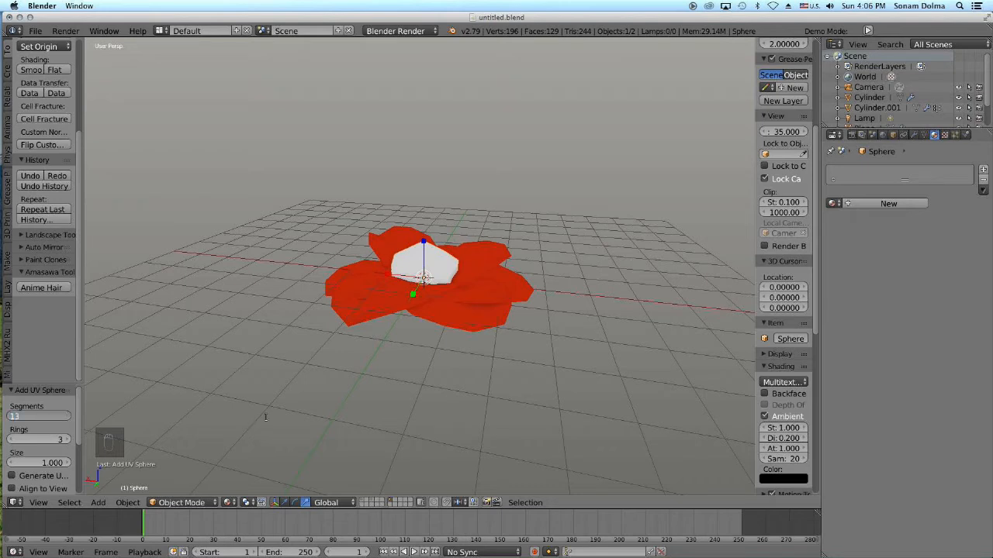
click(33, 440)
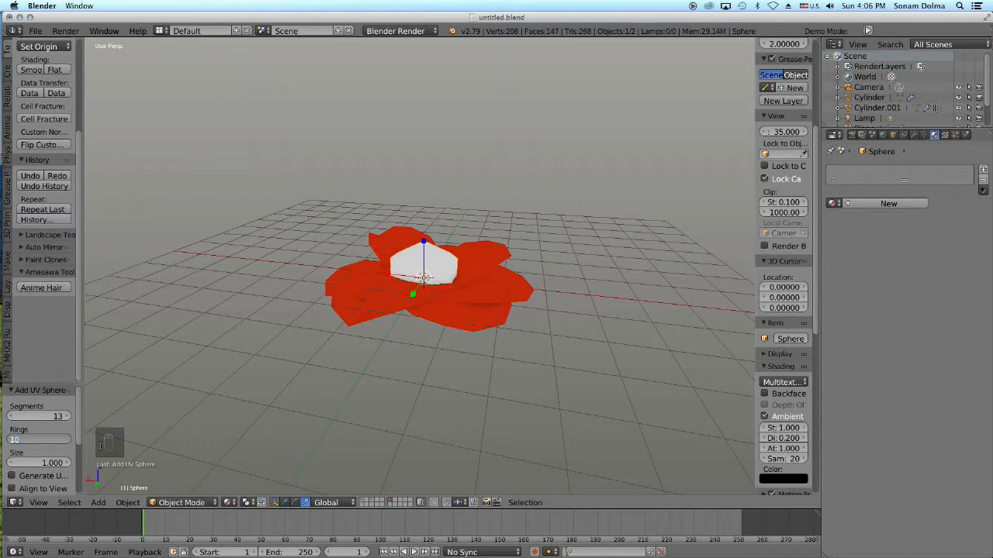
key(Return)
- Scale the sphere down uniformly to about 1.43 units high so it fits the flower's centre
middle_drag(494, 244, 429, 373)
key(s)
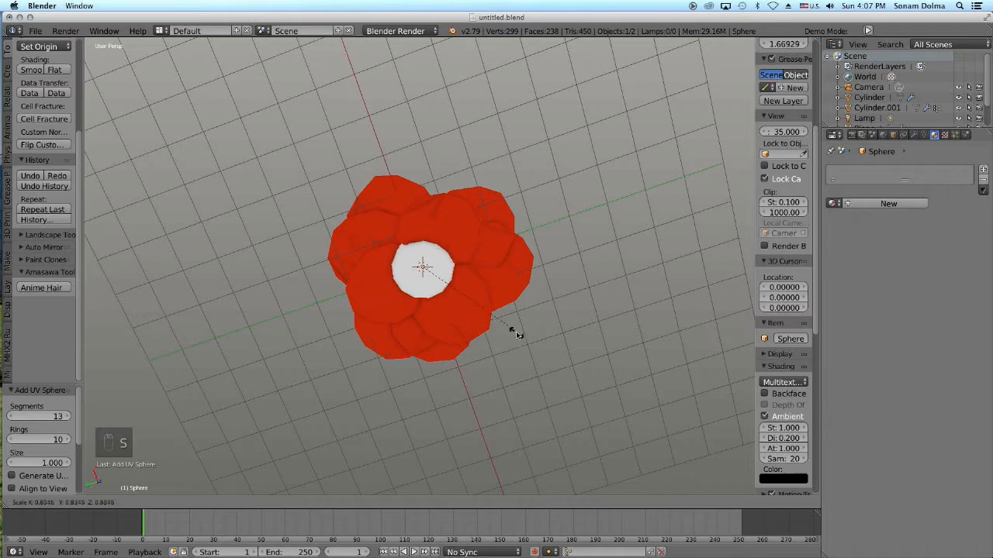
click(513, 332)
key(s)
click(582, 360)
middle_drag(582, 360, 469, 253)
scroll(469, 253, up, 2)
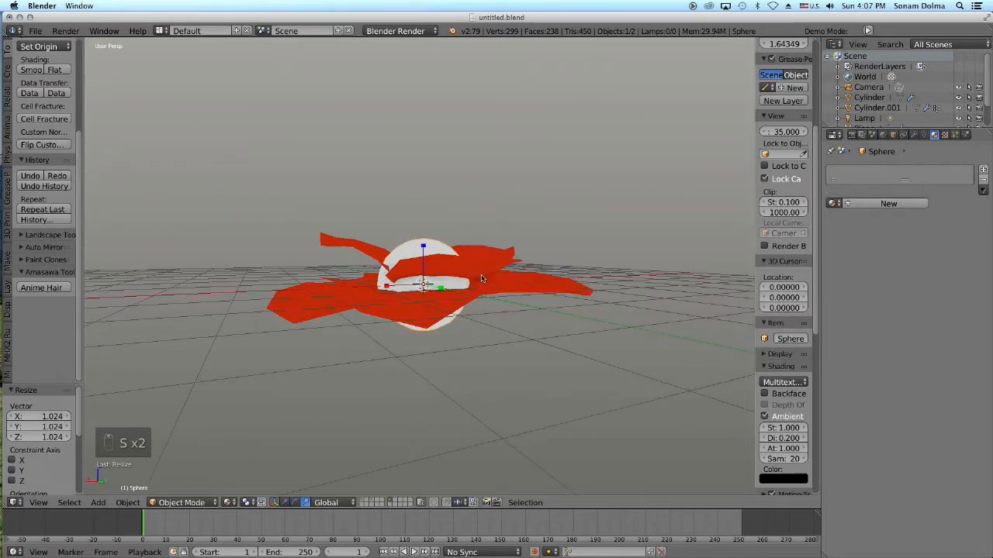
key(s)
click(553, 350)
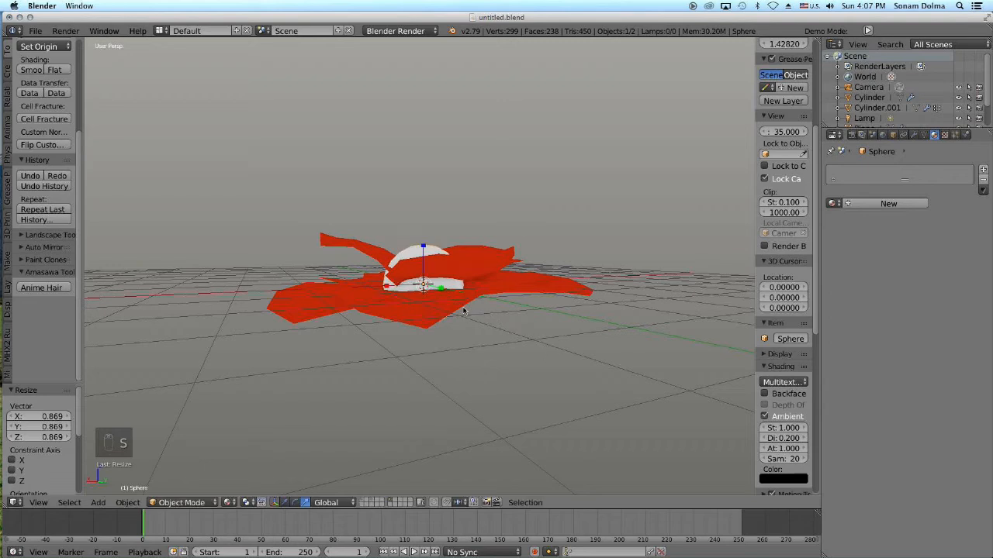
- Stretch the sphere along Z by a factor of 1.25 and lower it by about 0.019
key(g)
click(477, 314)
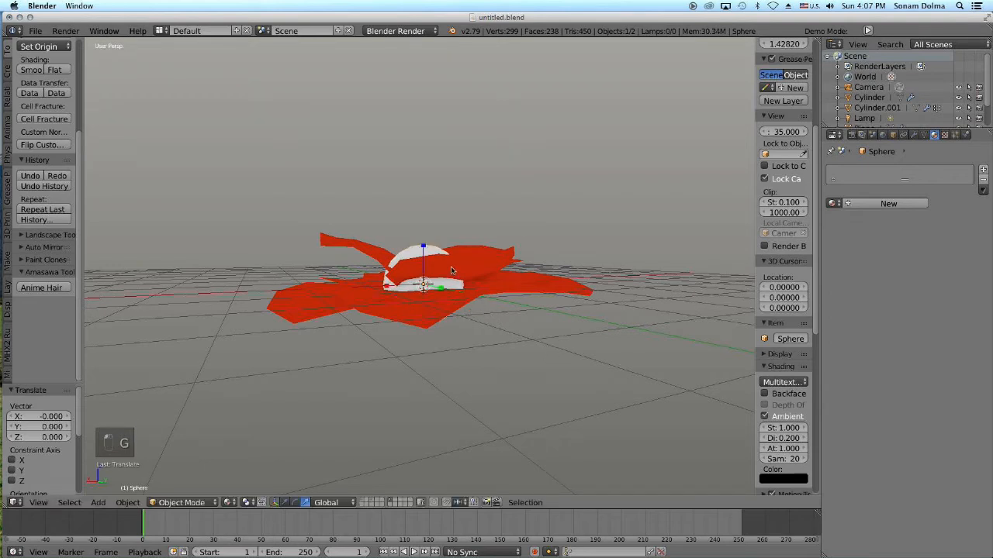
mouse_move(423, 248)
mouse_down()
mouse_move(425, 229)
mouse_move(424, 238)
mouse_up()
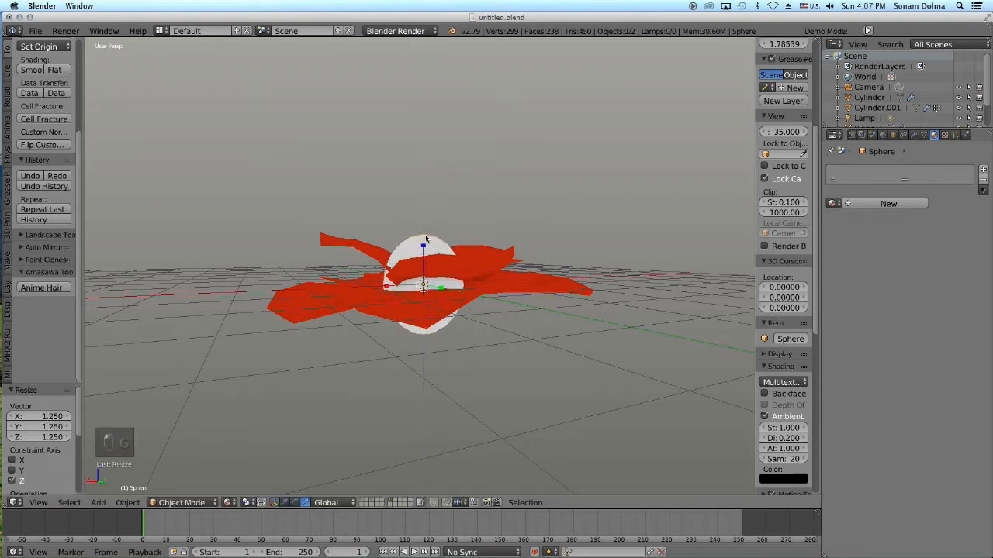
key(g)
click(446, 253)
middle_drag(473, 324, 519, 345)
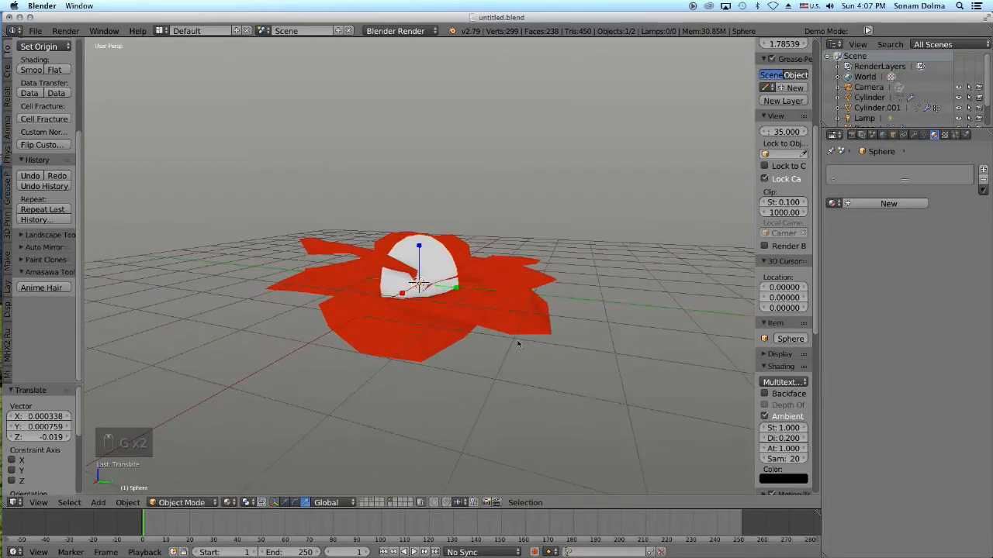
- In Edit Mode, flatten the whole sphere mesh along Z by a factor of 0.835
click(181, 503)
click(189, 478)
middle_drag(326, 349, 352, 350)
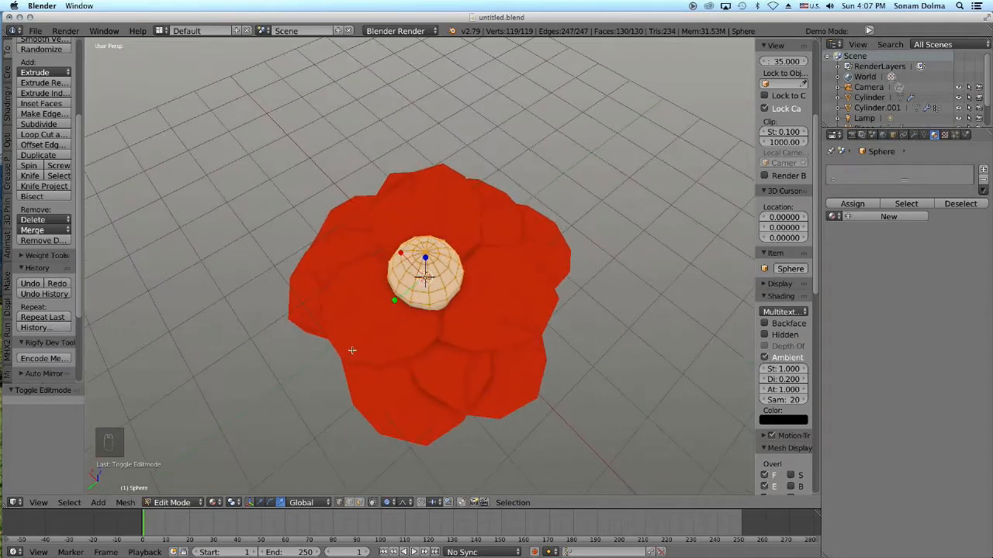
middle_drag(434, 313, 467, 253)
key(s)
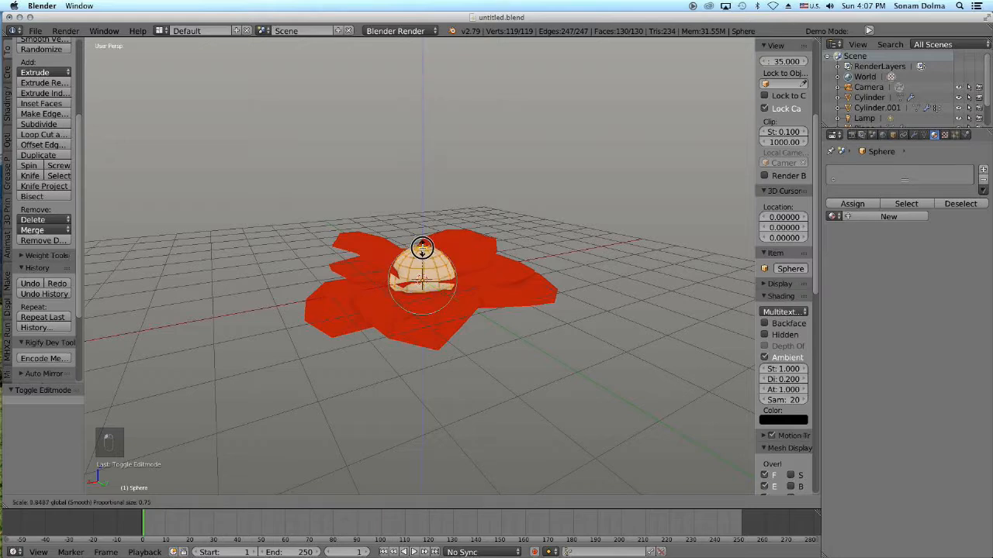
click(434, 317)
middle_drag(434, 317, 395, 313)
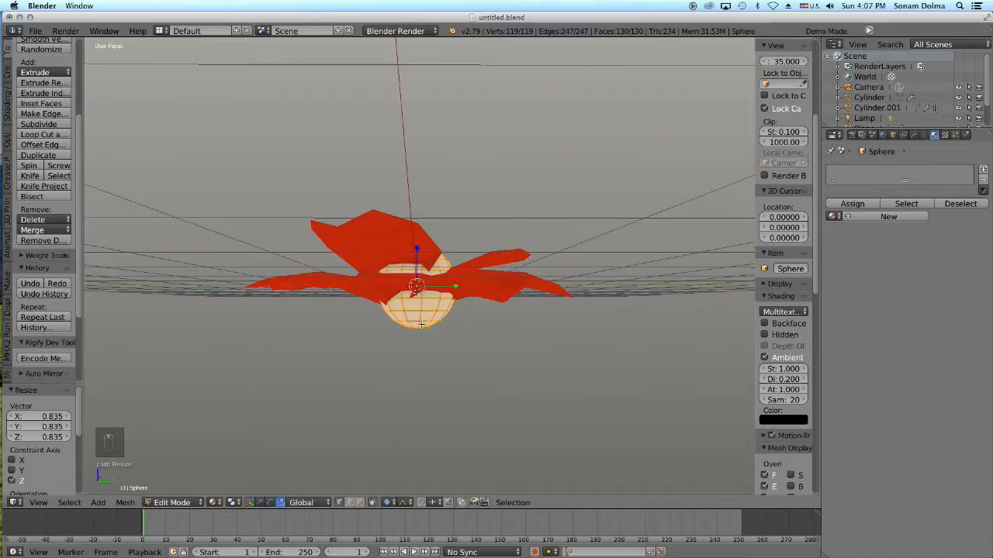
- Make hidden vertices selectable and circle-select the lower half of the sphere beneath the petals
right_click(421, 326)
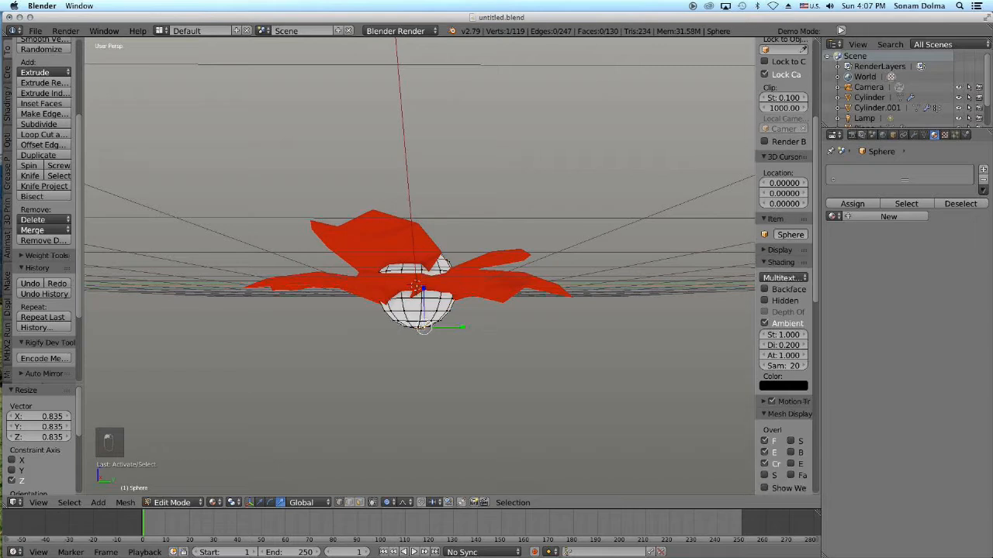
click(374, 502)
middle_drag(431, 377, 437, 376)
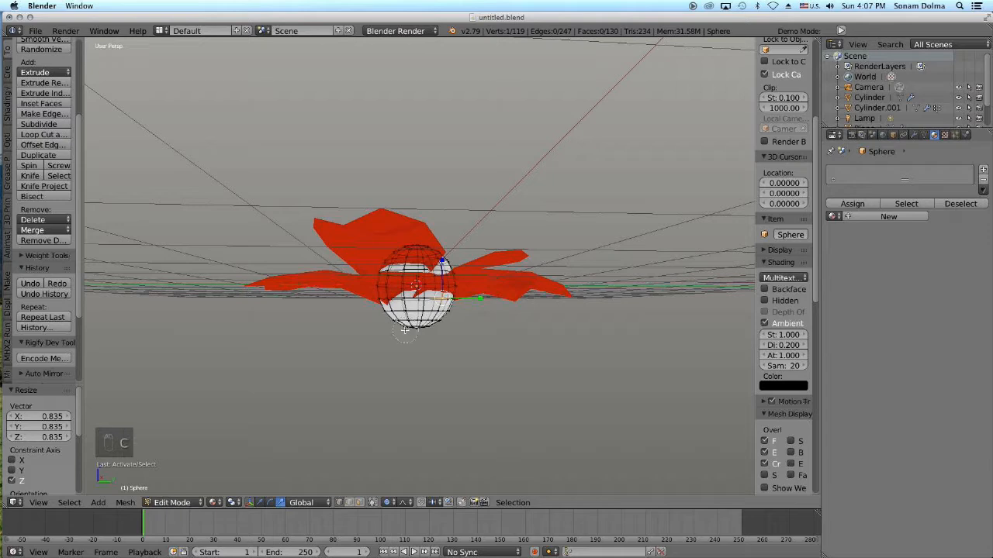
mouse_move(411, 299)
mouse_down()
mouse_move(458, 303)
mouse_move(416, 324)
mouse_up()
key(Escape)
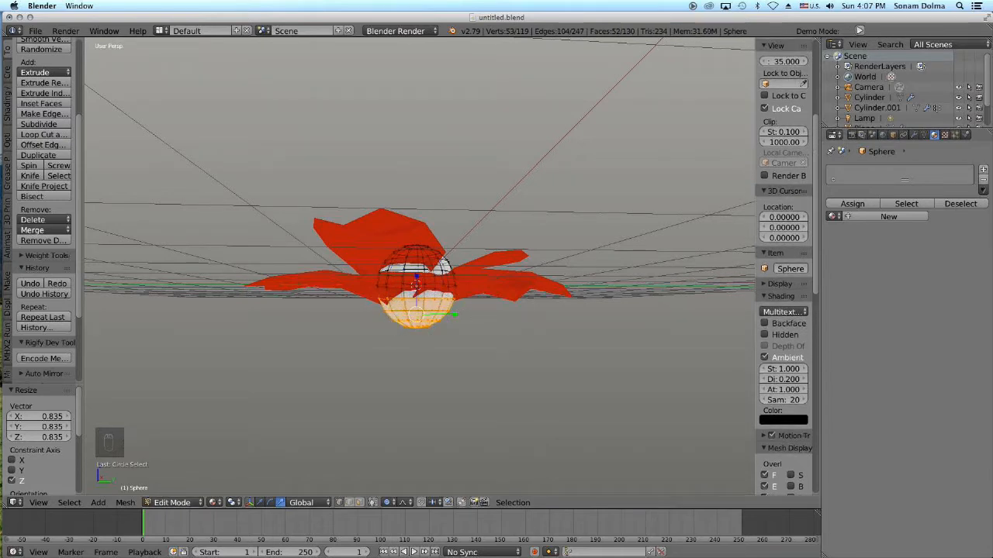
- Add a new material to the sphere and set its diffuse colour to a dark green
click(913, 218)
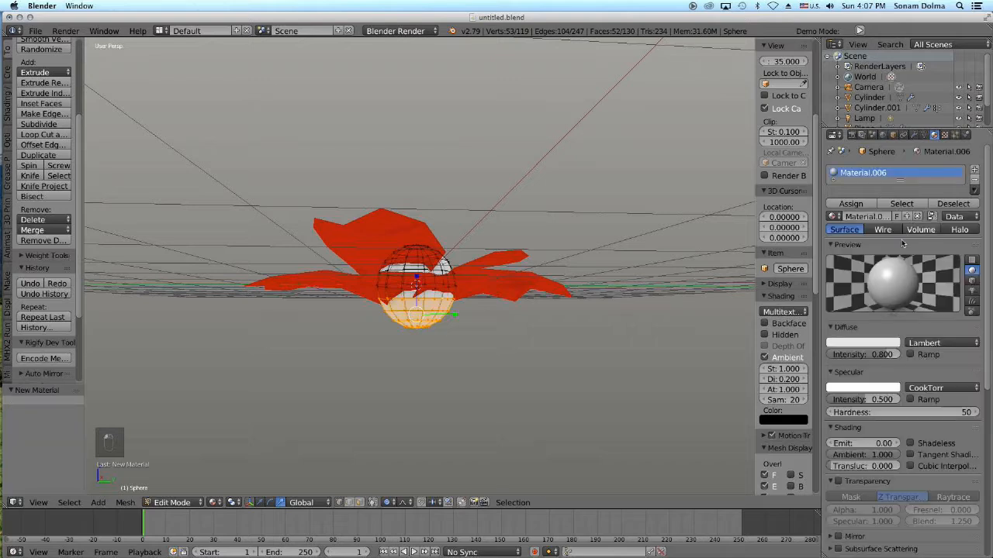
click(860, 344)
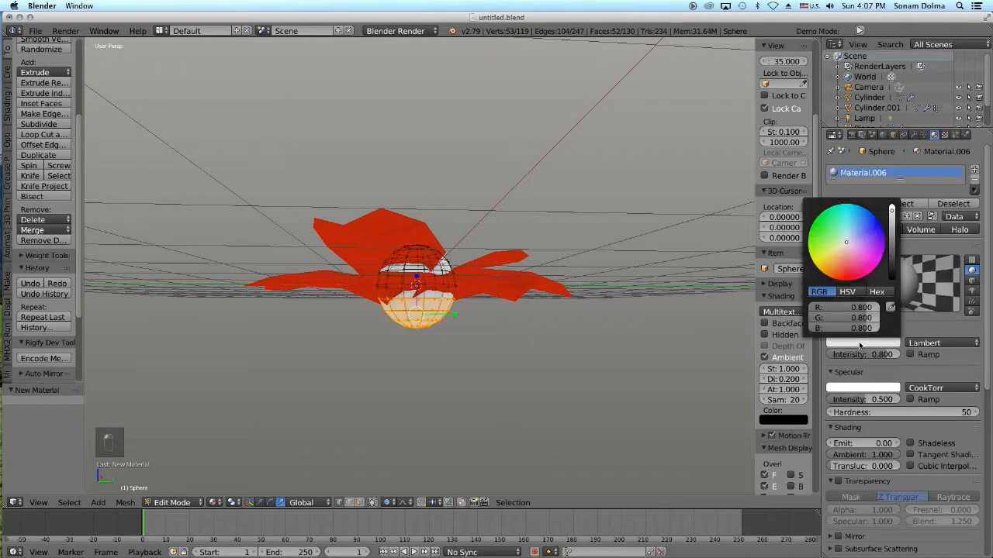
click(815, 230)
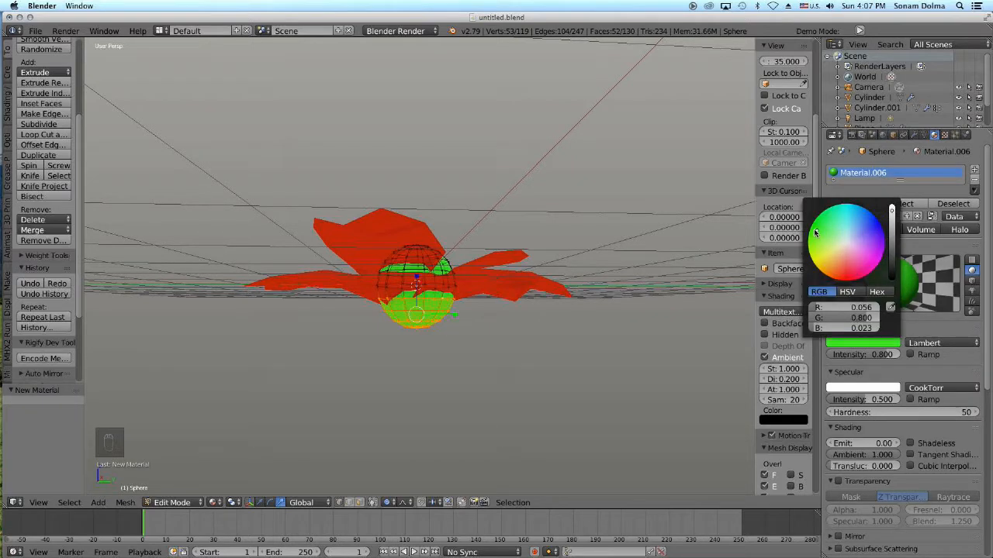
click(891, 238)
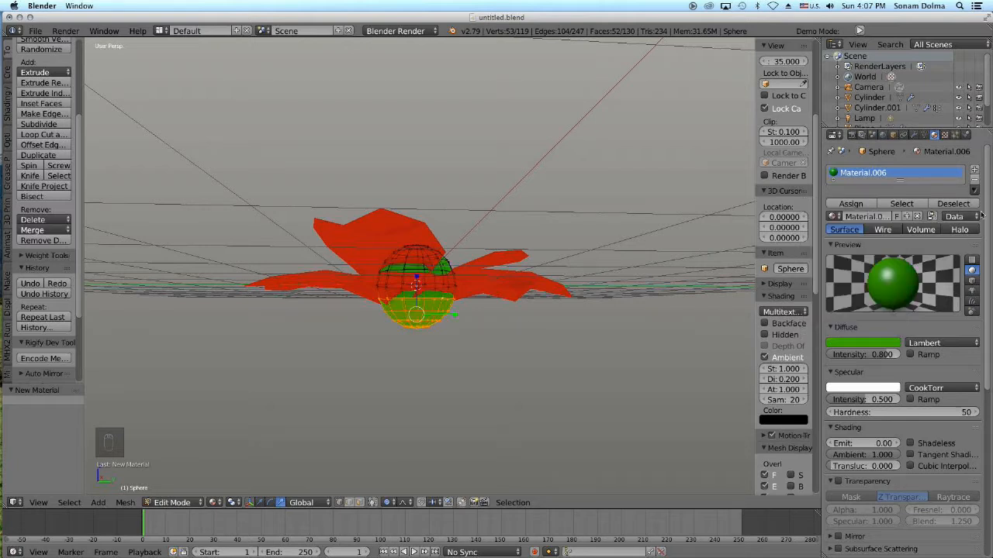
- Assign the green material to the selected lower half of the sphere and set its specular intensity to 0
click(849, 204)
drag(880, 399, 879, 400)
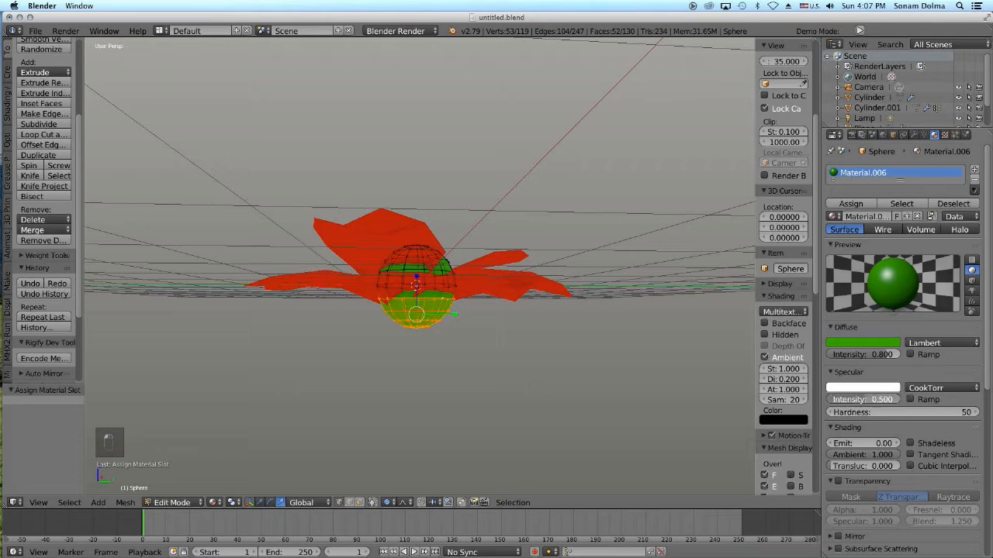
middle_drag(623, 372, 628, 369)
scroll(601, 365, down, 1)
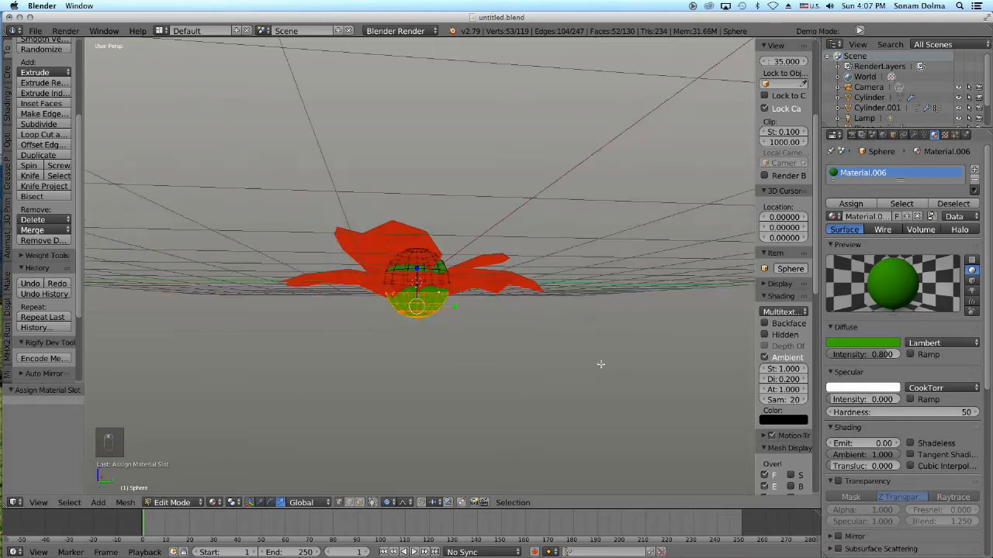
- Replace the selection by box-selecting the upper half of the sphere
right_click(448, 280)
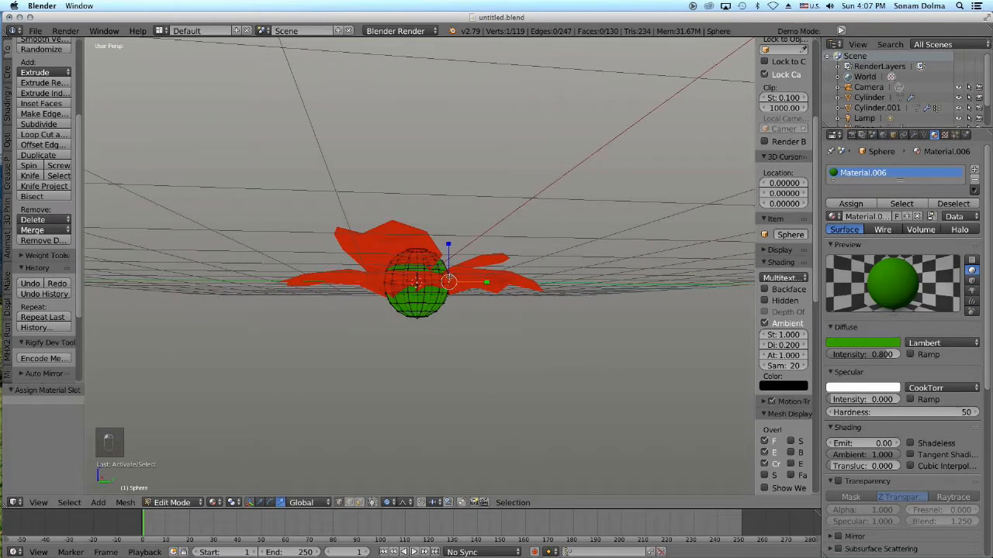
key(b)
drag(328, 207, 477, 289)
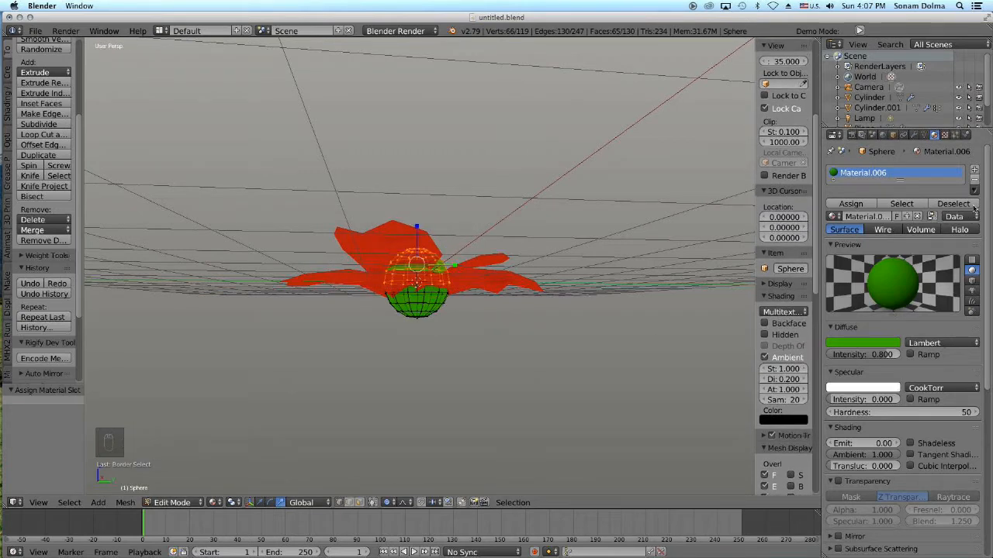
- Add a second material slot with a new material to the sphere and make its diffuse colour yellow
click(975, 170)
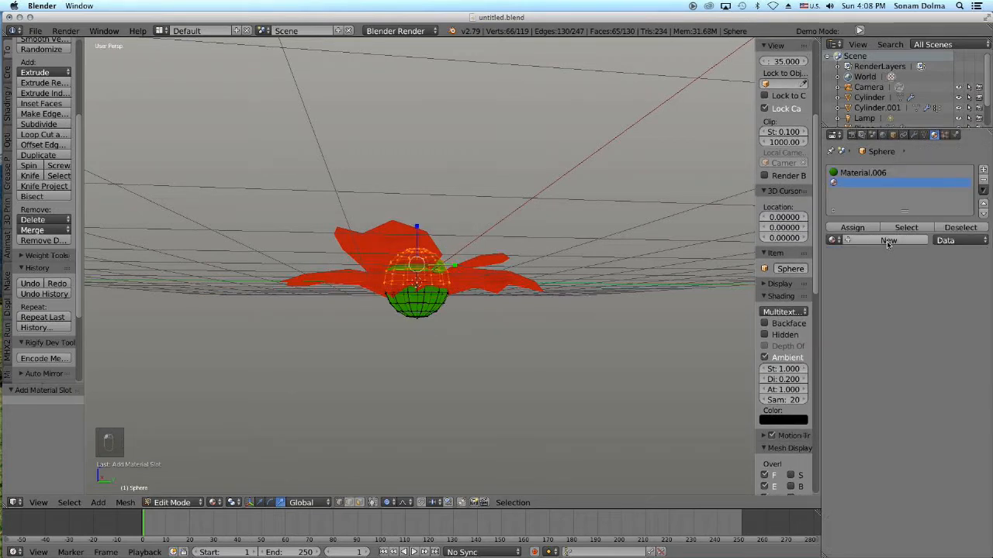
click(887, 242)
click(855, 368)
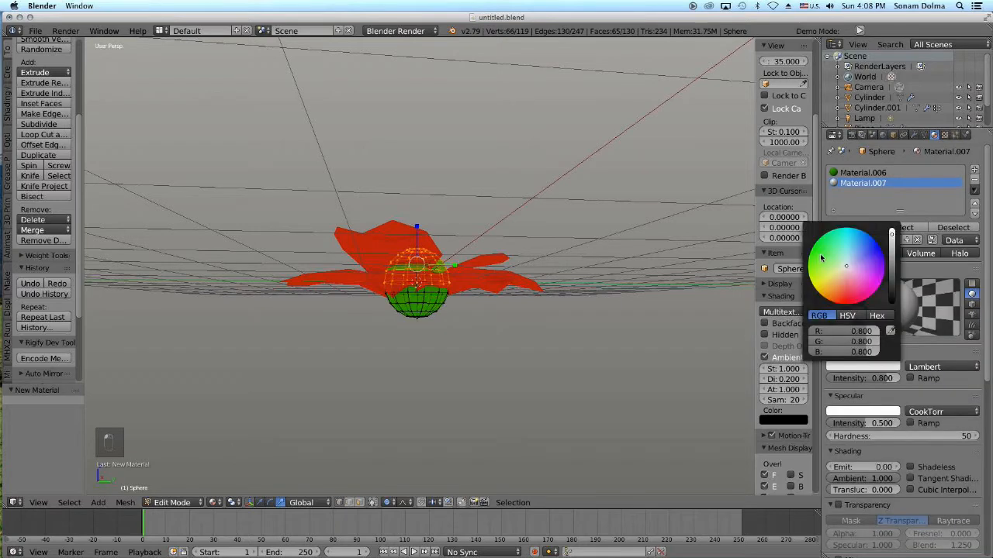
click(818, 286)
click(892, 268)
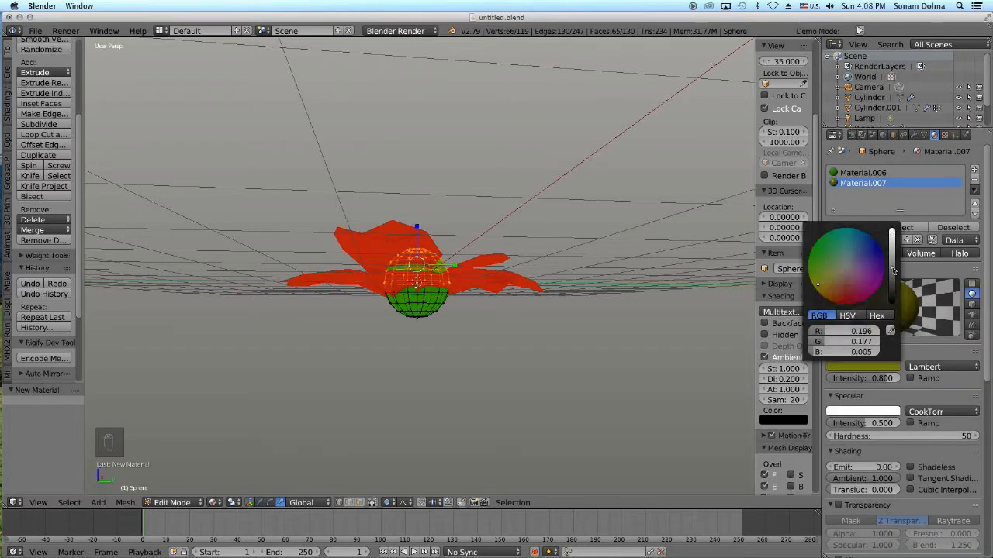
click(839, 367)
drag(890, 254, 890, 249)
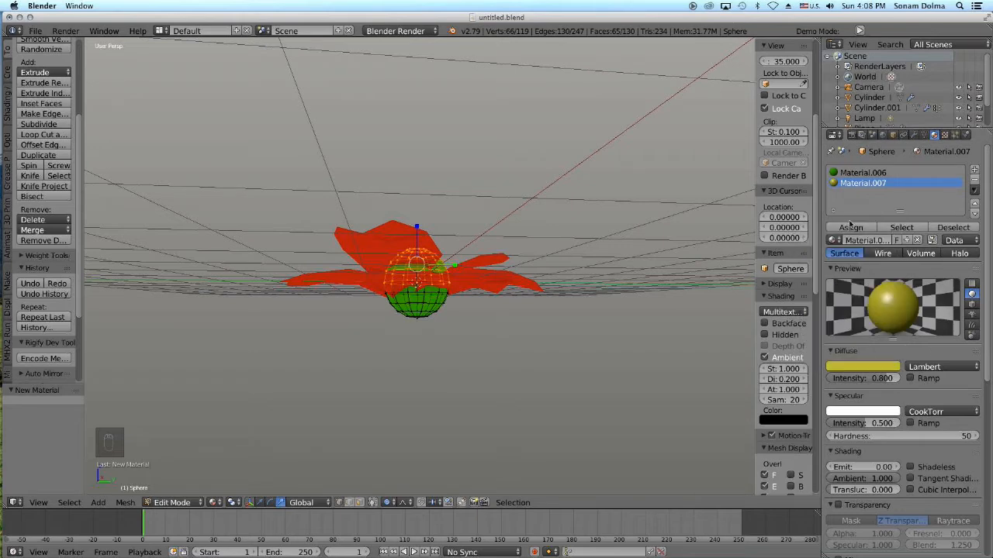
- Assign the yellow material to the sphere's selected upper half and return to Object Mode
click(850, 231)
middle_drag(541, 305, 351, 337)
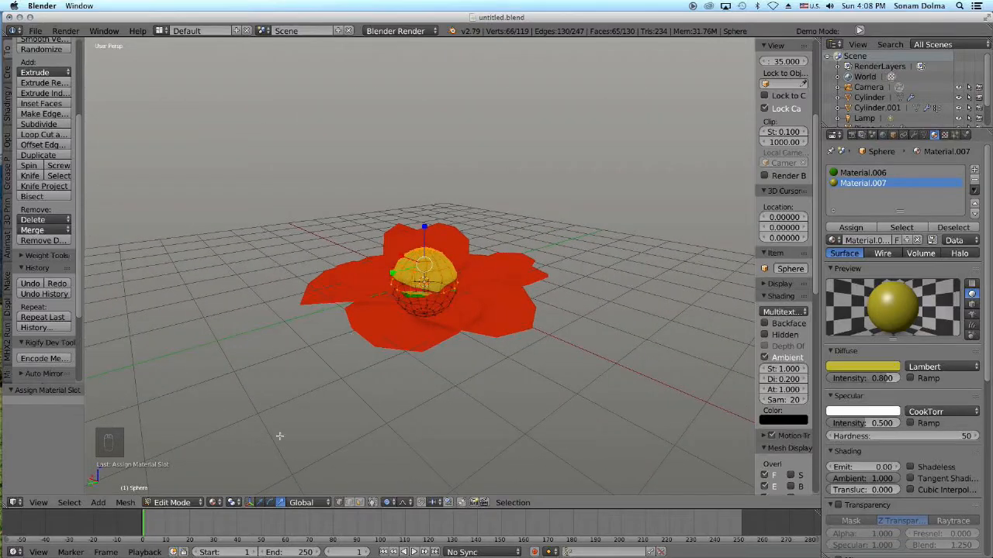
click(165, 503)
click(175, 489)
middle_drag(590, 364, 672, 335)
scroll(485, 326, up, 2)
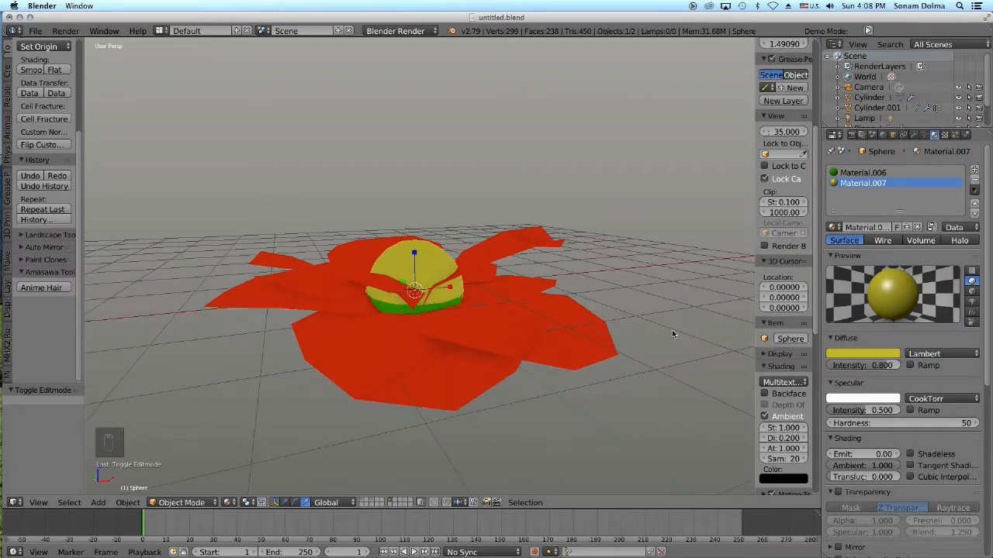
- Open the red petals in Edit Mode and select the entire raised petal beside the sphere
click(210, 504)
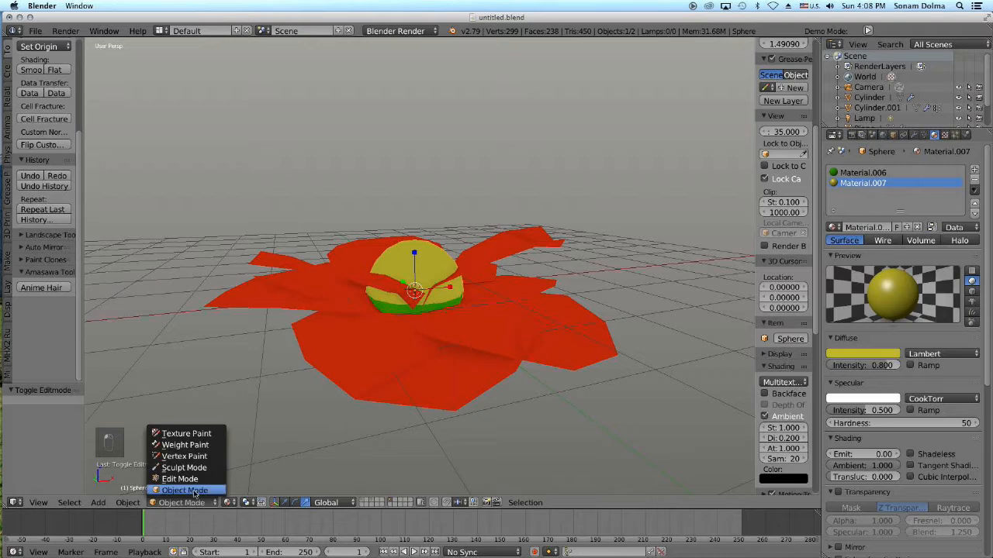
right_click(401, 399)
click(180, 503)
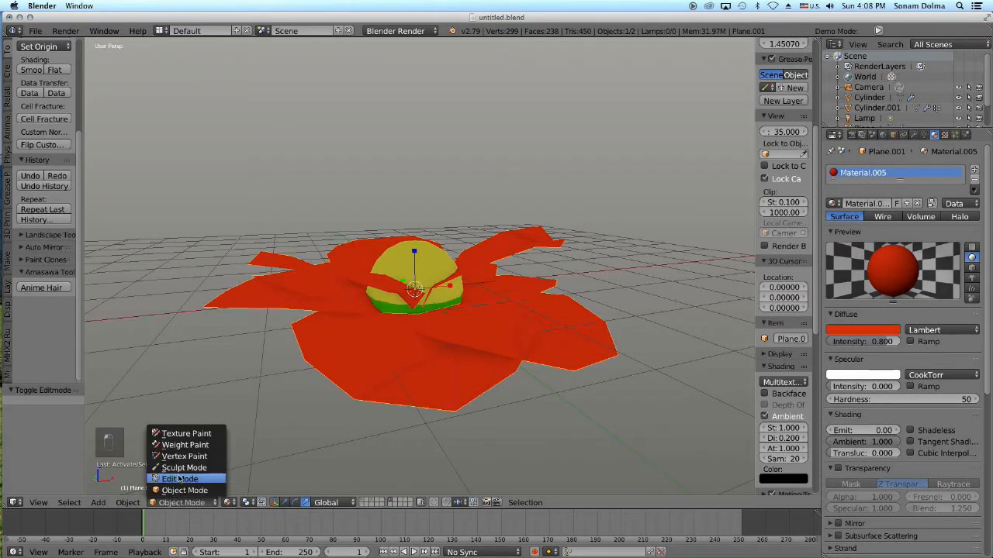
click(177, 476)
middle_drag(519, 259, 525, 260)
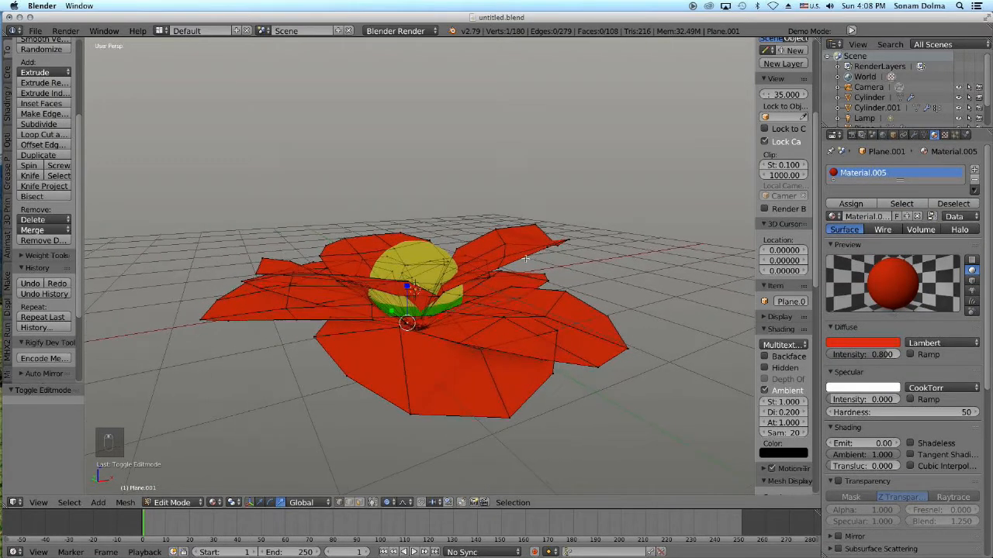
right_click(511, 226)
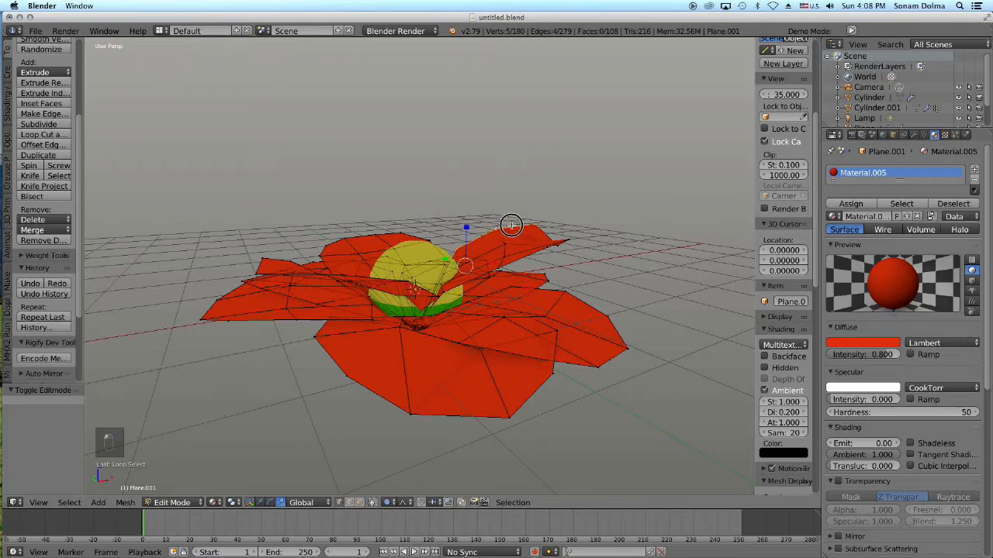
alt+right_click(516, 258)
middle_drag(515, 259, 310, 271)
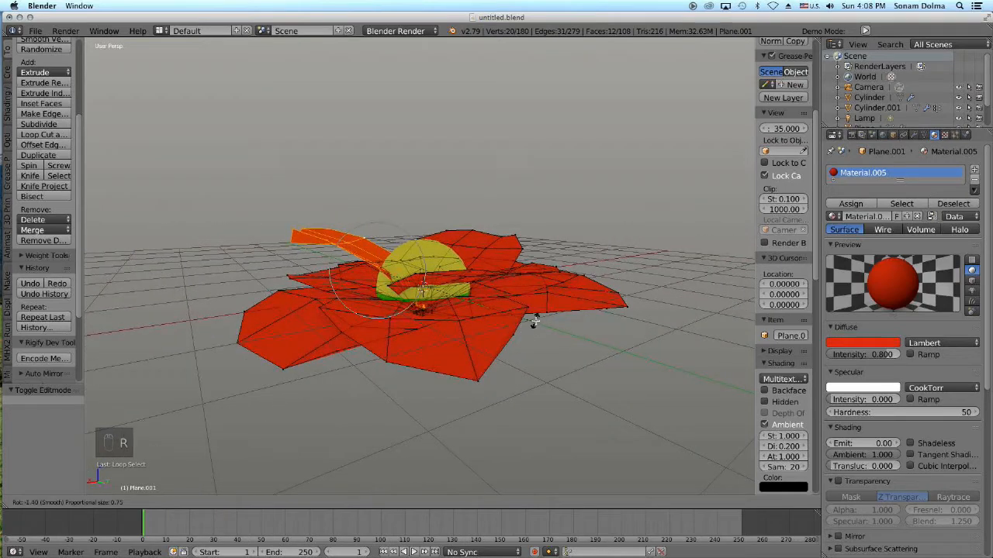
- Turn off proportional editing, rotate the raised petal by about -3.3° and shift its position slightly
key(r)
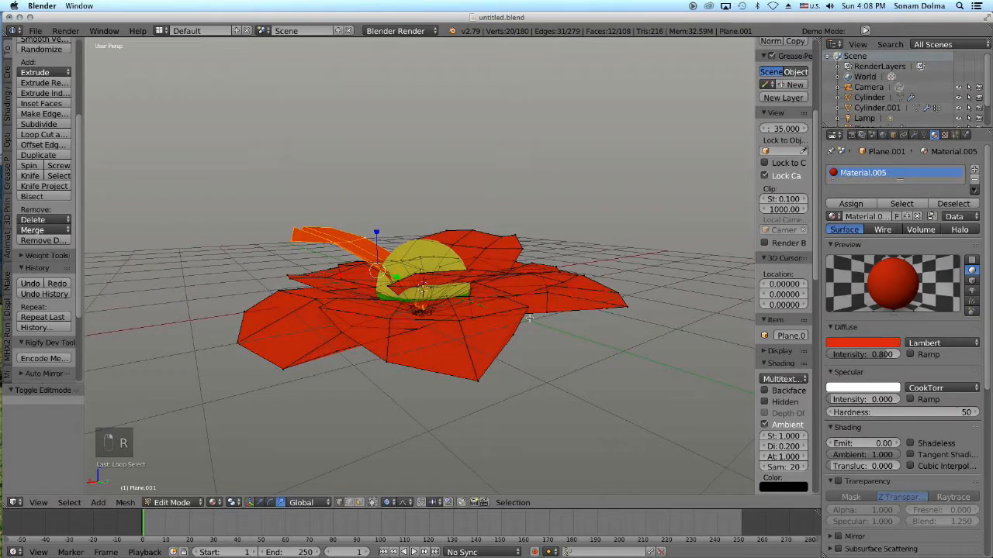
key(o)
key(r)
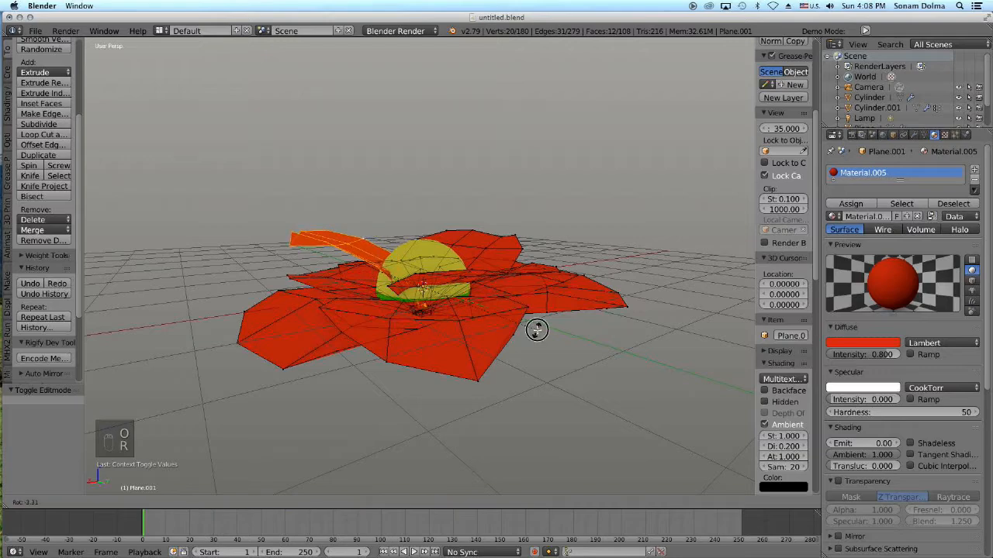
click(537, 329)
key(g)
click(436, 316)
- Tilt the selected petal from two viewing directions, by about -8.57° and about 6.28°
middle_drag(434, 316, 566, 411)
key(r)
click(595, 376)
middle_drag(595, 376, 614, 273)
scroll(614, 270, down, 2)
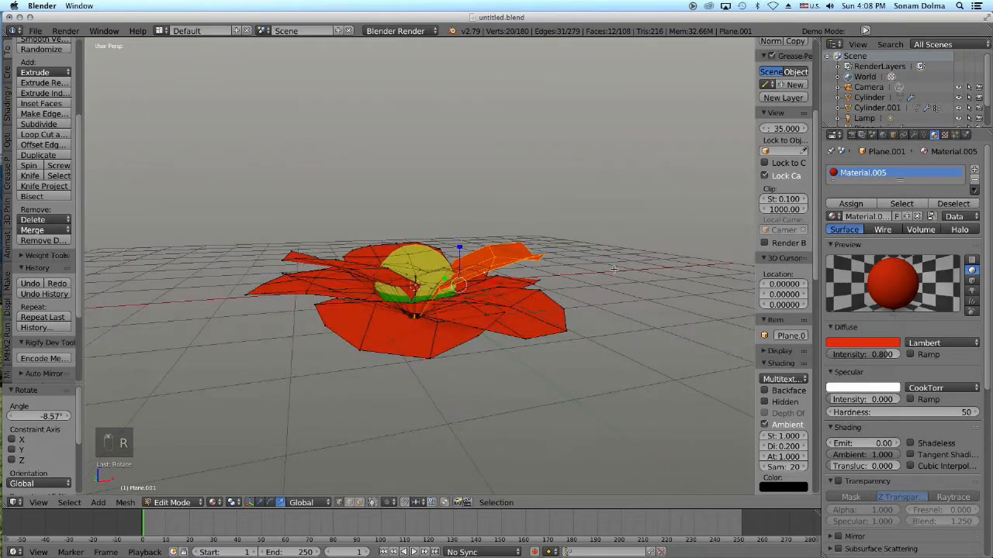
key(r)
click(619, 286)
- Move the petal by about 0.038 in X, -0.023 in Y and -0.059 in Z, and return to Object Mode
key(g)
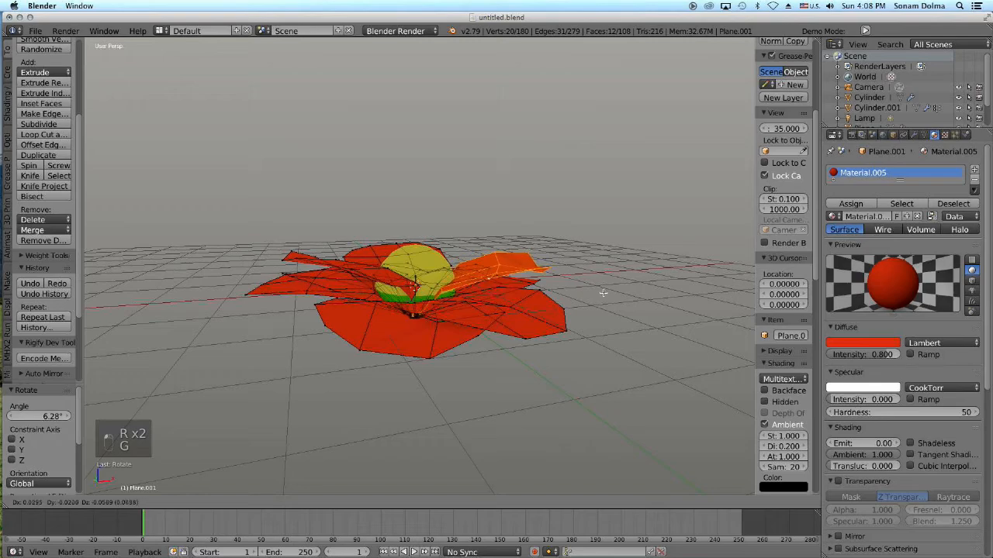
click(602, 292)
middle_drag(611, 308, 336, 311)
scroll(401, 291, up, 3)
middle_drag(417, 310, 511, 329)
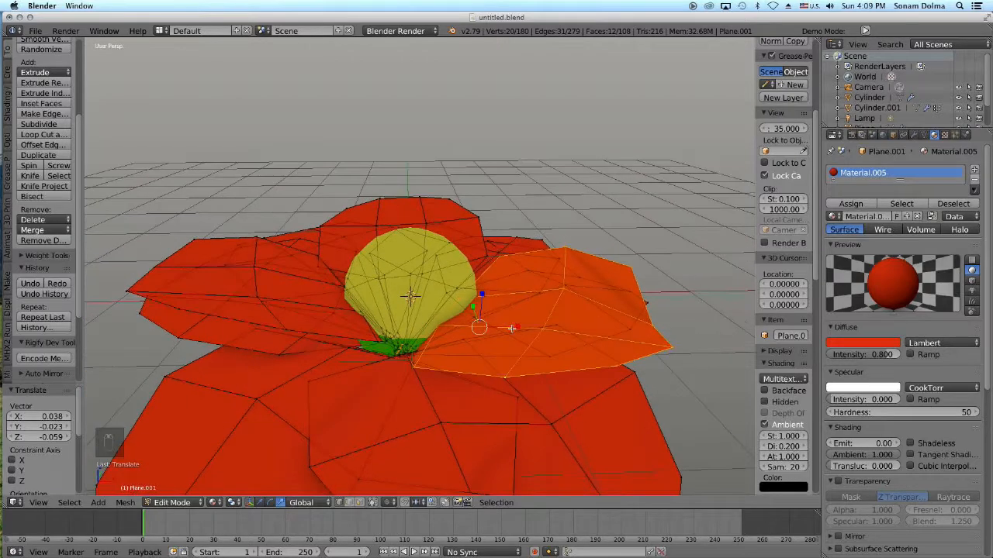
click(175, 503)
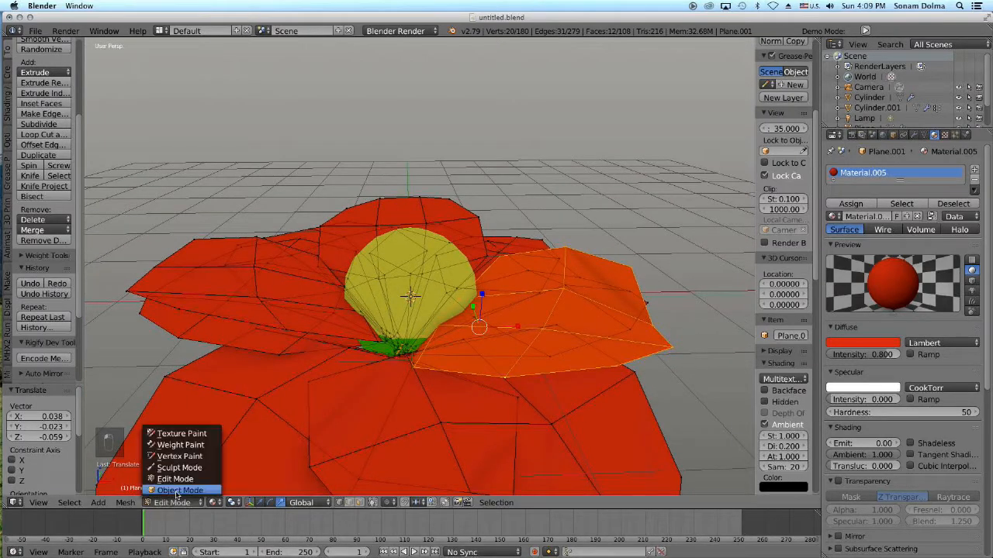
click(176, 494)
- Select the red petals object and scale it down uniformly by a factor of about 0.929
middle_drag(466, 330, 415, 292)
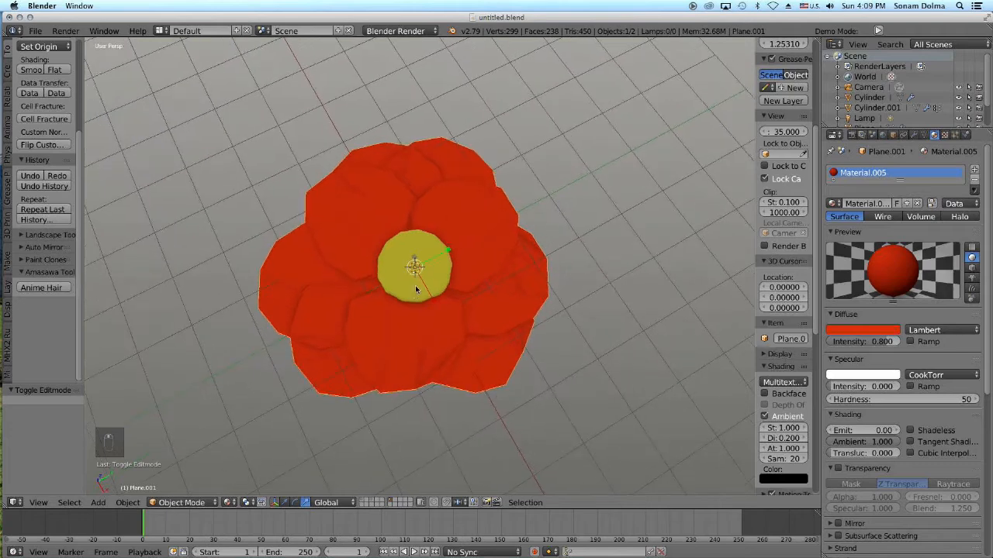
right_click(451, 269)
scroll(449, 303, up, 2)
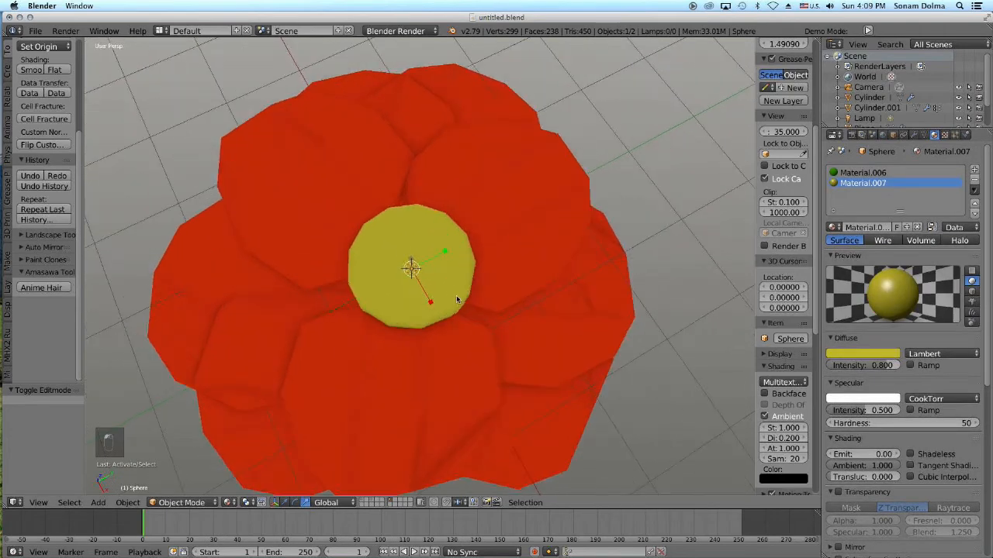
right_click(520, 313)
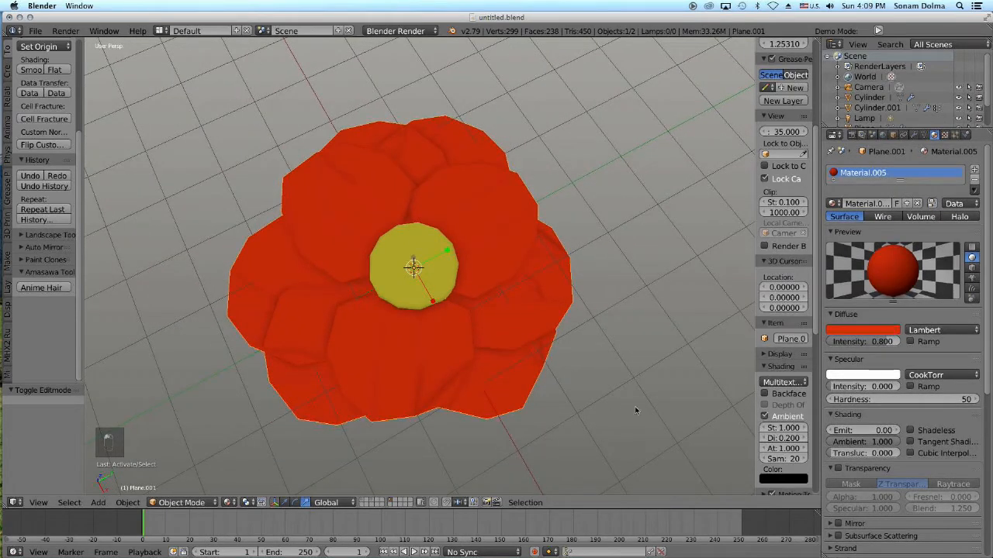
key(s)
click(613, 399)
scroll(471, 334, down, 3)
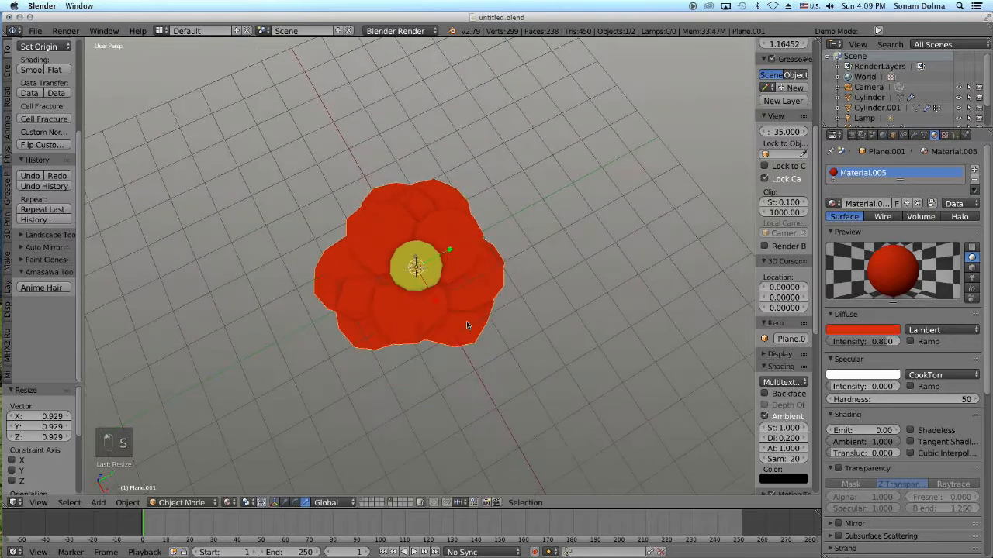
- Select the central sphere and scale it uniformly by a factor of about 0.966
right_click(434, 280)
key(s)
click(563, 379)
middle_drag(510, 348, 458, 328)
scroll(458, 327, up, 2)
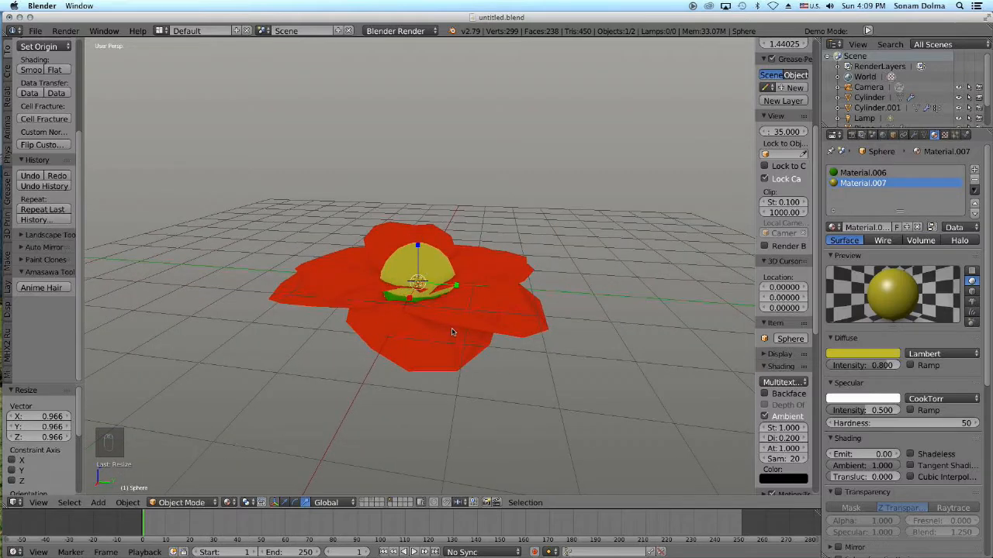
- Enter Edit Mode on the red petals and select a single vertex where the petals meet at the flower's centre
right_click(436, 318)
click(183, 503)
click(184, 482)
middle_drag(284, 427, 425, 378)
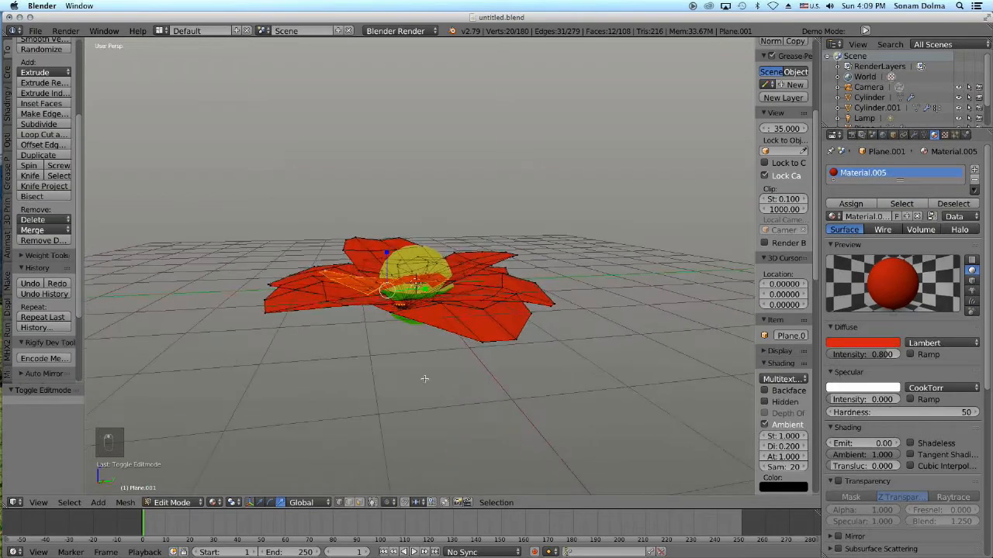
right_click(408, 304)
middle_drag(441, 318, 430, 249)
key(s)
key(Return)
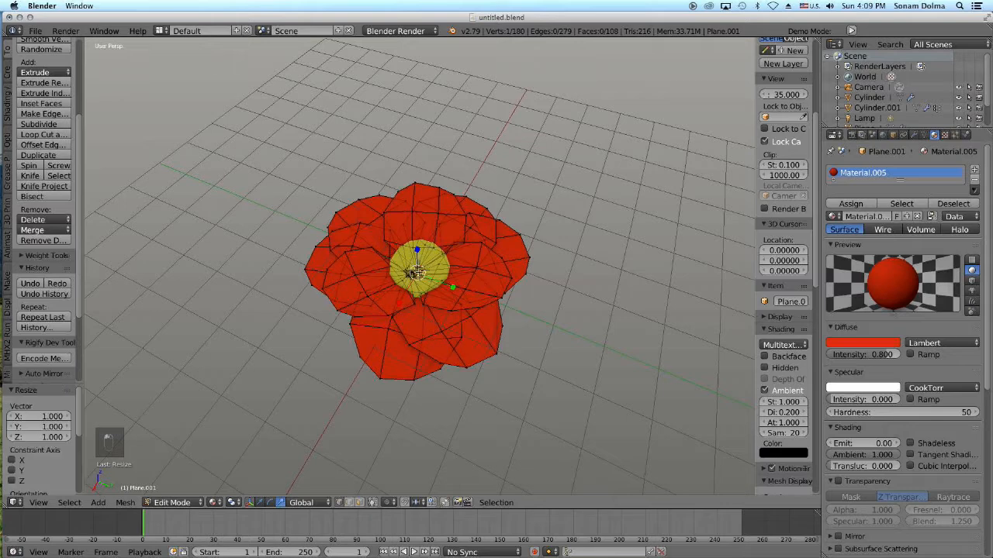
scroll(449, 297, up, 3)
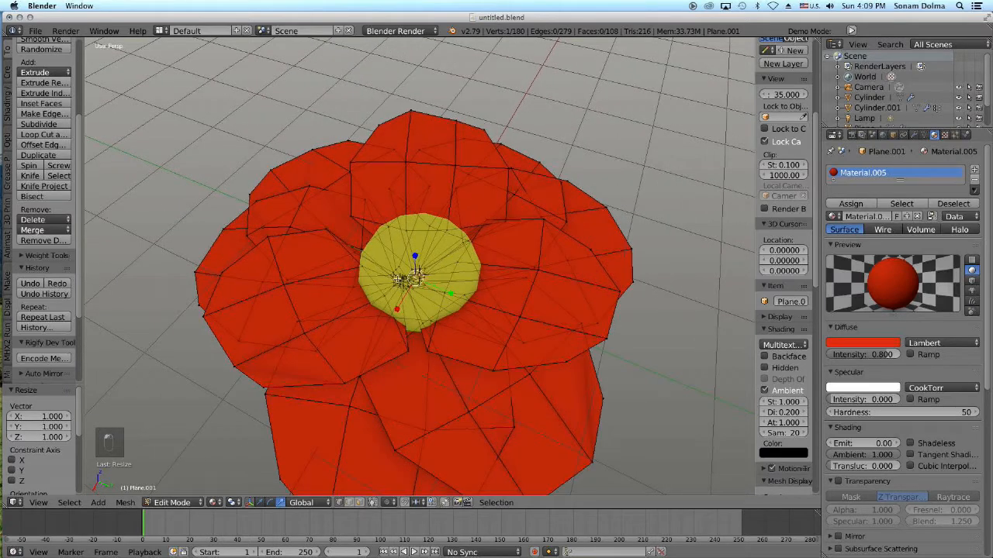
right_click(398, 278)
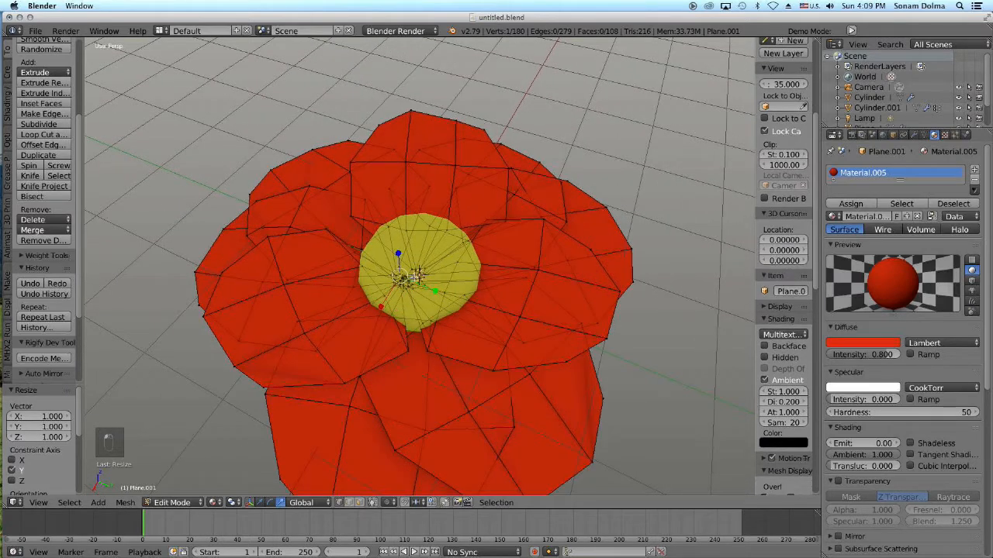
- Enable proportional editing and move the petals' centre vertex by about 0.048 in X, 0.024 in Y and -0.036 in Z
key(o)
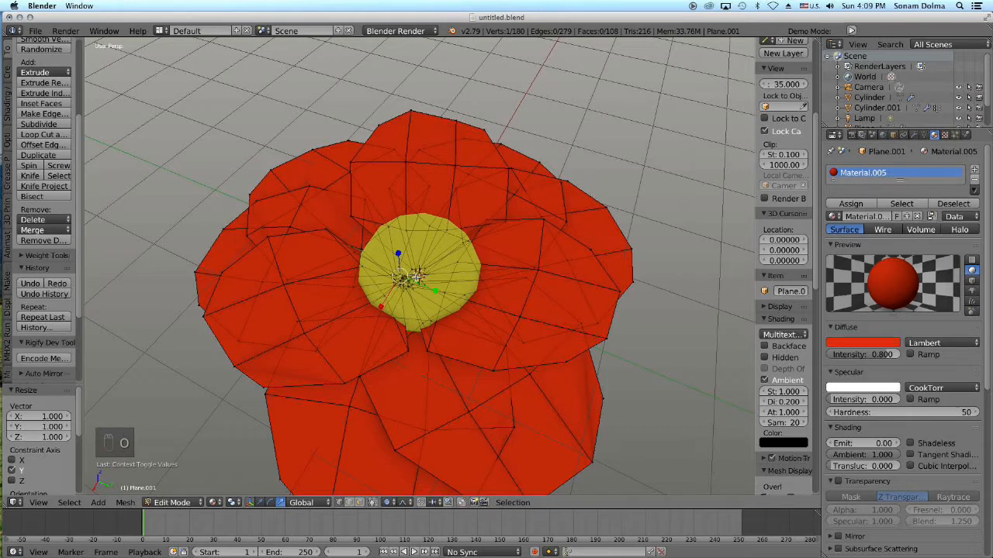
key(g)
scroll(417, 278, down, 5)
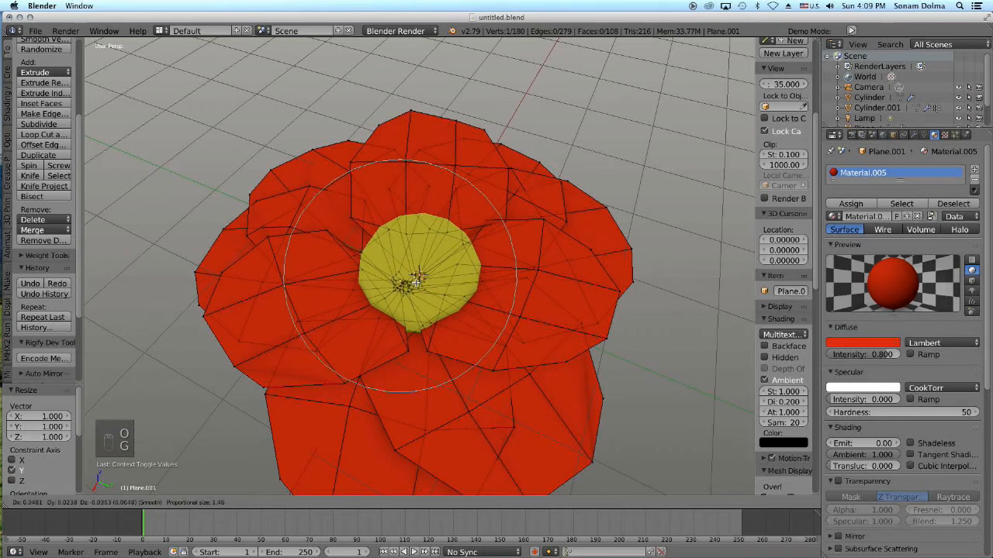
click(416, 277)
- Pull the petals' centre down by about 0.208 along Z with proportional editing, and adjust its position once more with a size of 1.95
middle_drag(410, 266, 419, 243)
key(g)
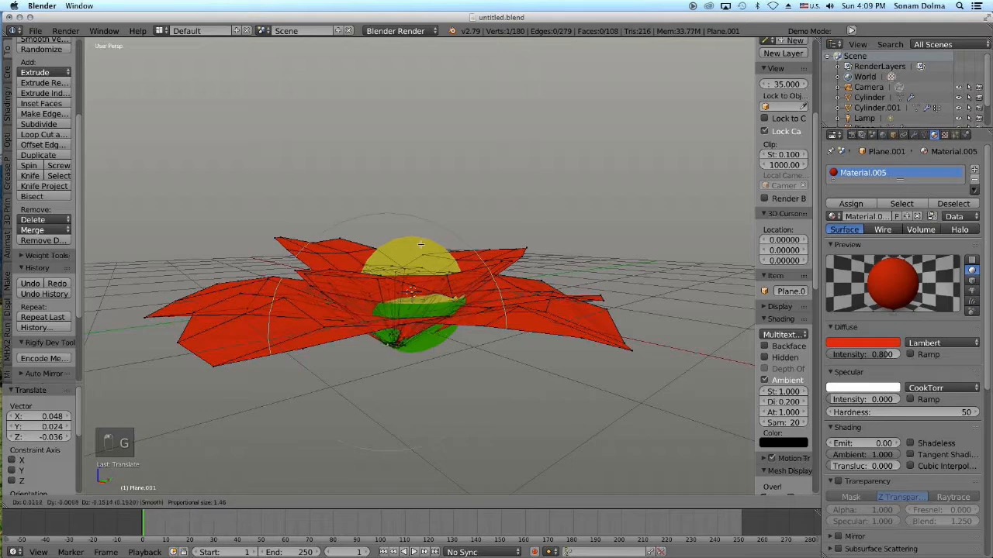
scroll(421, 246, down, 10)
scroll(423, 247, up, 7)
click(422, 246)
key(g)
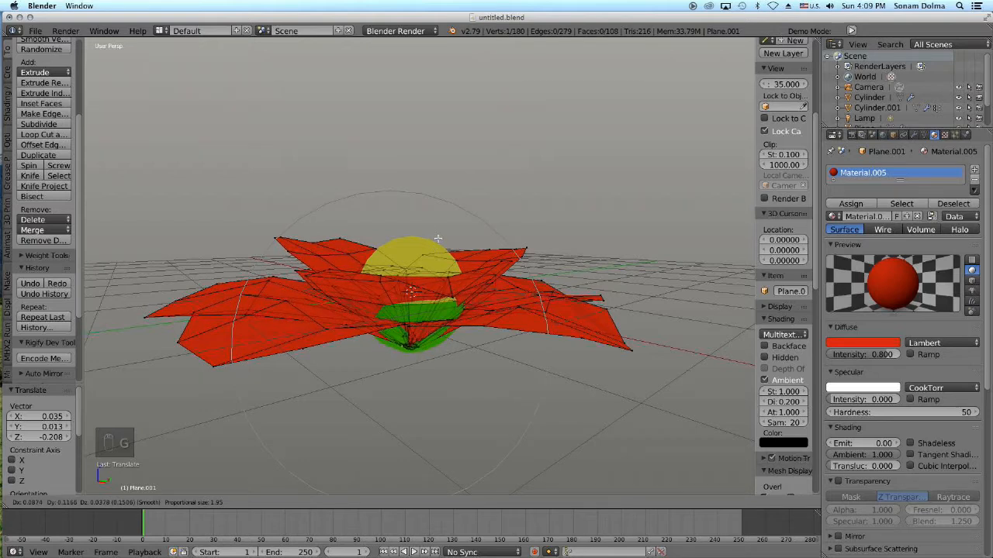
click(436, 237)
- Return to Object Mode and move the central sphere by about 0.009 in X, -0.016 in Y and -0.180 in Z
right_click(423, 254)
click(171, 503)
click(175, 491)
right_click(424, 256)
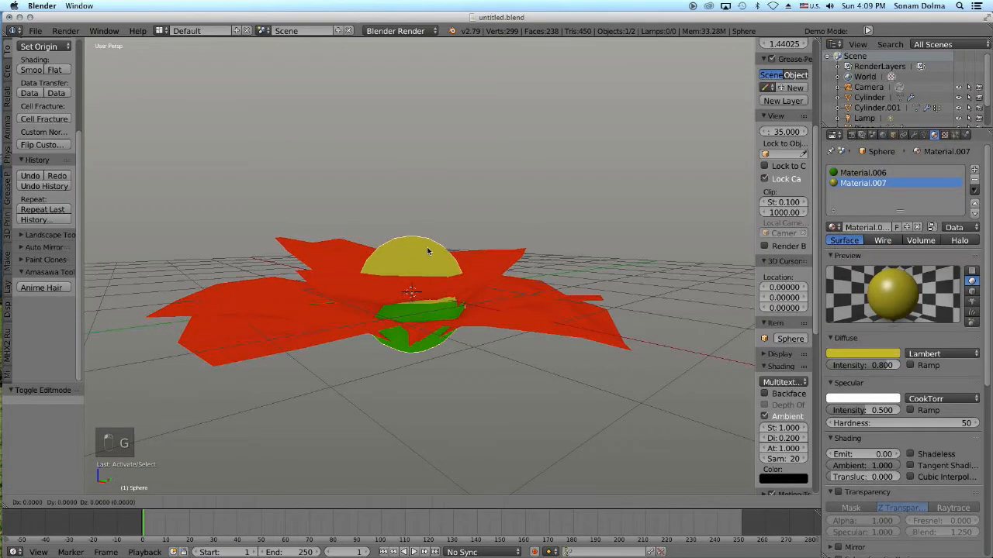
key(g)
click(426, 264)
middle_drag(426, 264, 411, 388)
scroll(419, 380, down, 3)
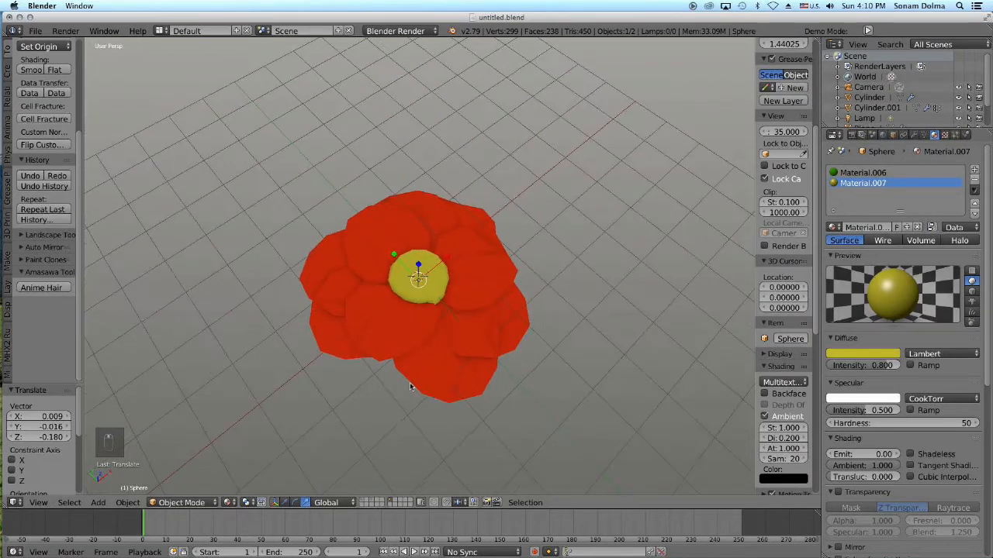
- Select the red petals and scale them uniformly by a factor of about 0.952
right_click(474, 358)
key(s)
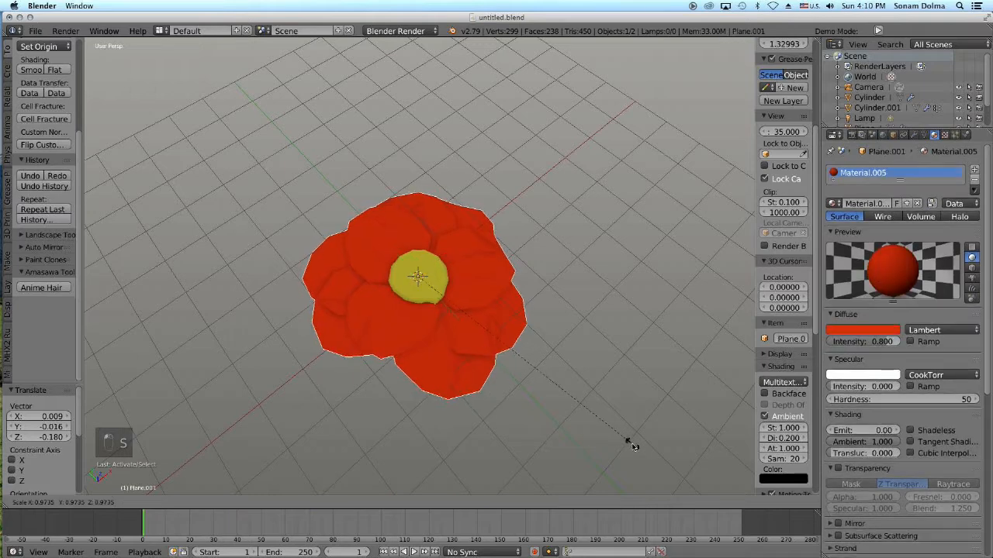
click(613, 437)
middle_drag(613, 437, 485, 378)
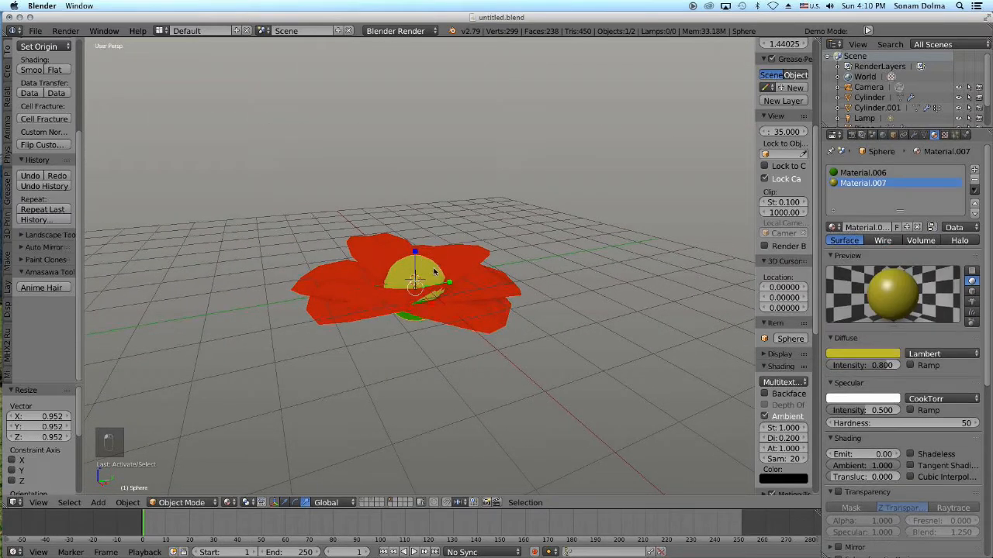
- Select the red petals together with the central sphere and join them into one object
right_click(468, 254)
shift+right_click(399, 267)
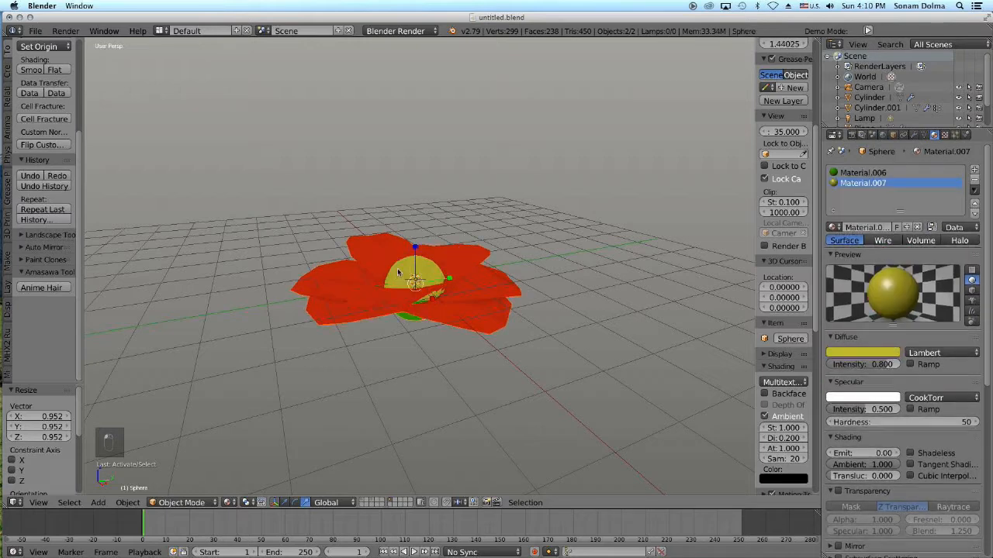
key(ctrl+j)
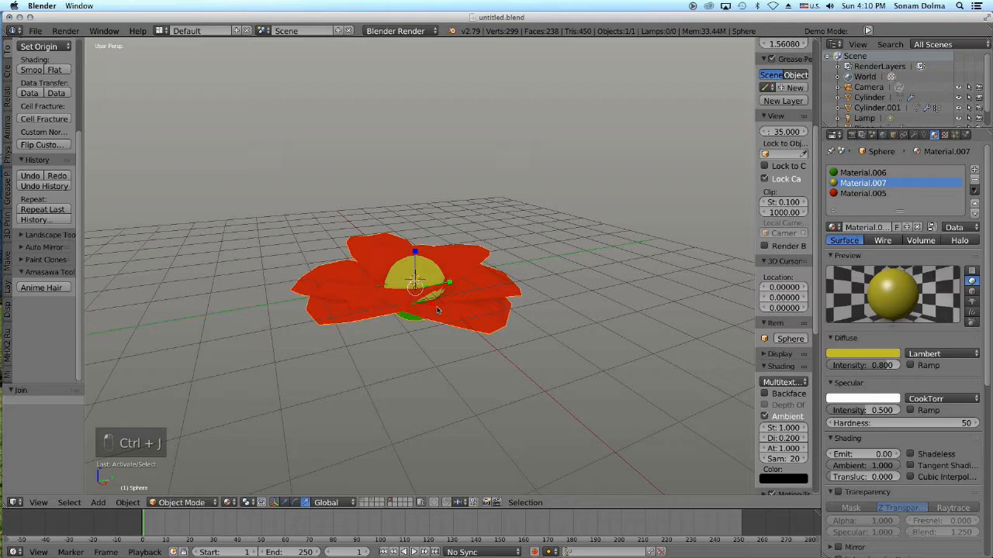
- In Edit Mode, raise all of the joined flower's geometry by about 0.738 along Z, and return to Object Mode
click(183, 502)
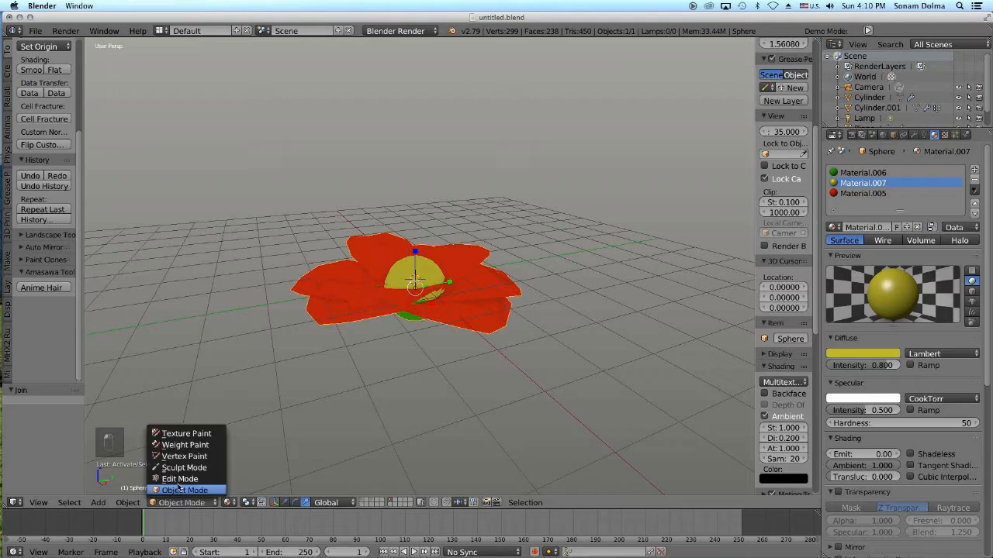
click(179, 479)
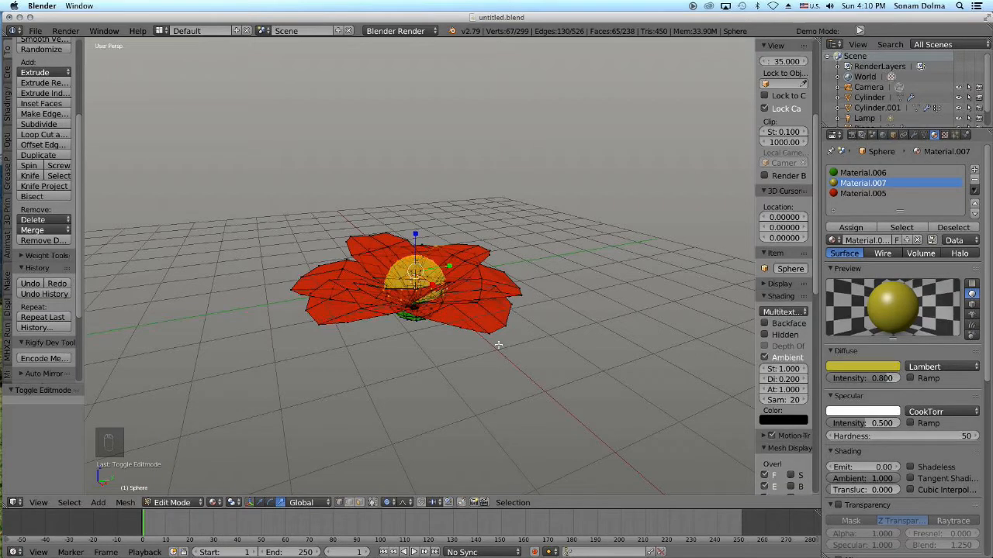
key(a)
key(a)
key(g)
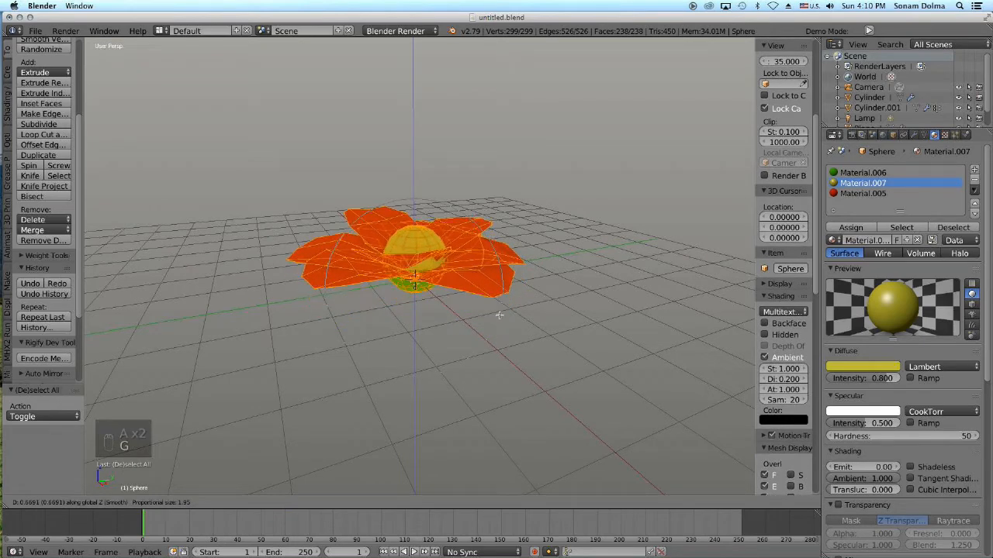
click(500, 313)
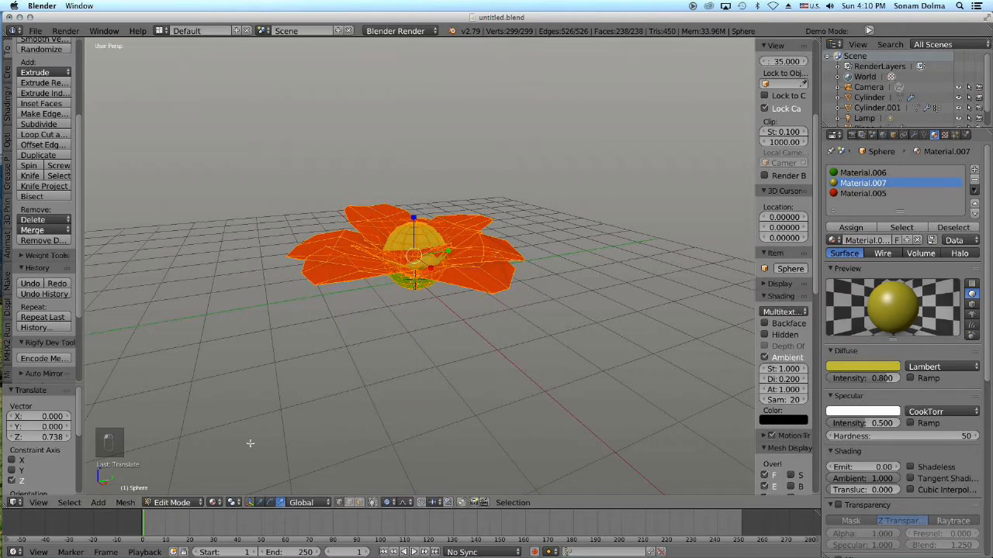
click(163, 504)
click(166, 490)
middle_drag(550, 362, 485, 373)
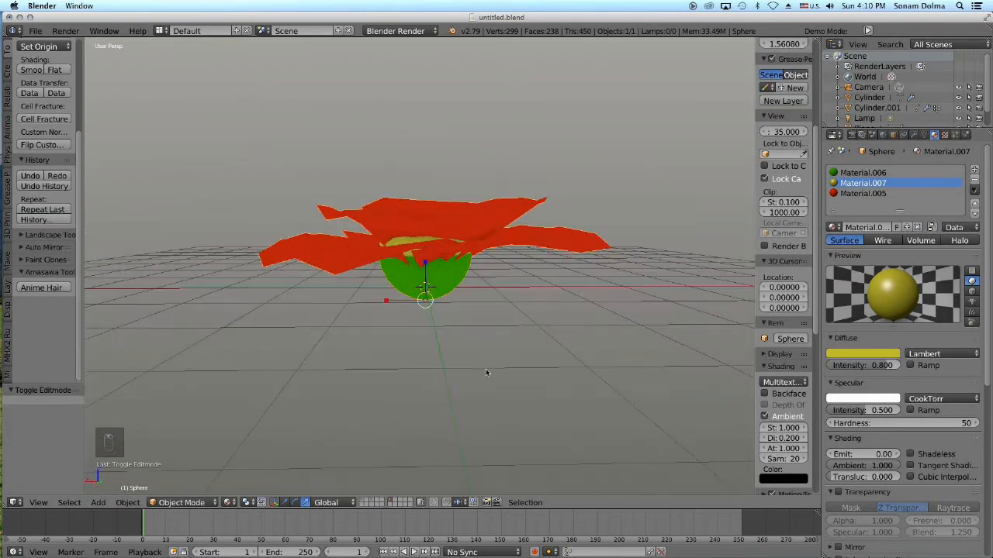
- Move the joined flower to the first layer and show that layer with the potted plant
key(g)
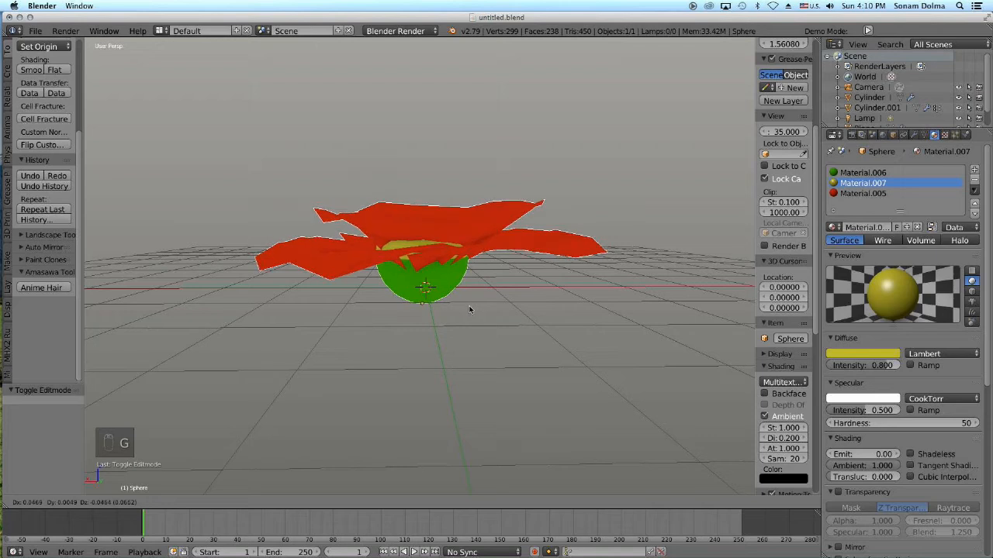
right_click(476, 307)
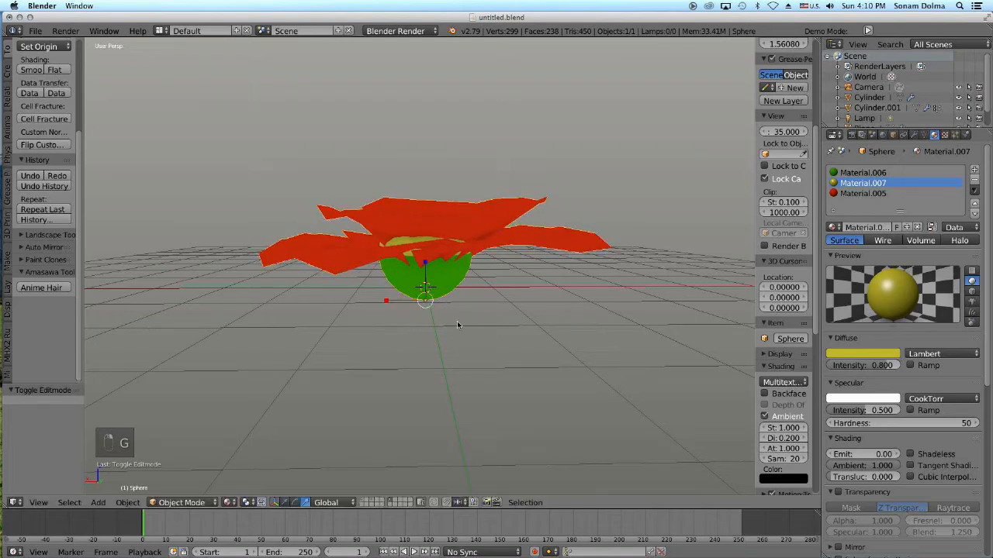
key(m)
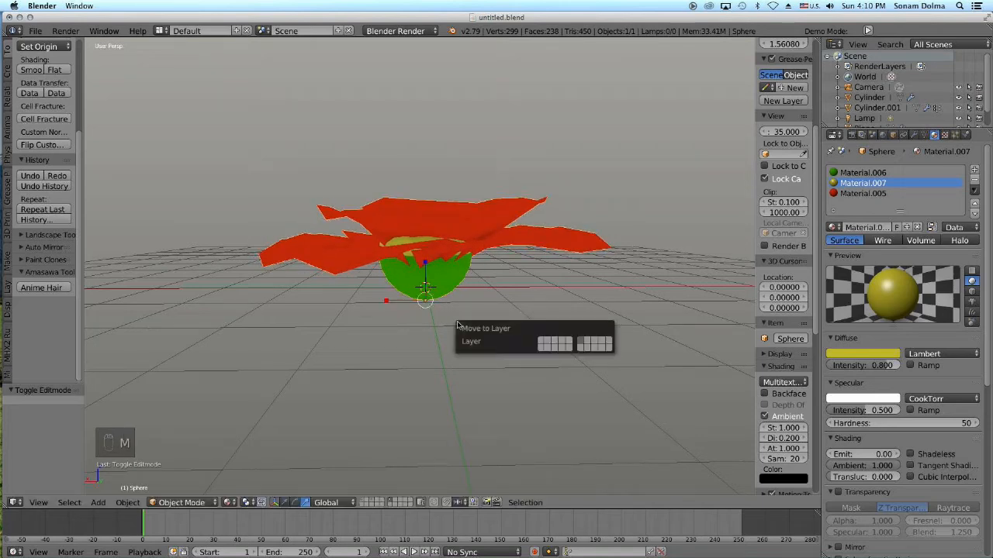
click(542, 344)
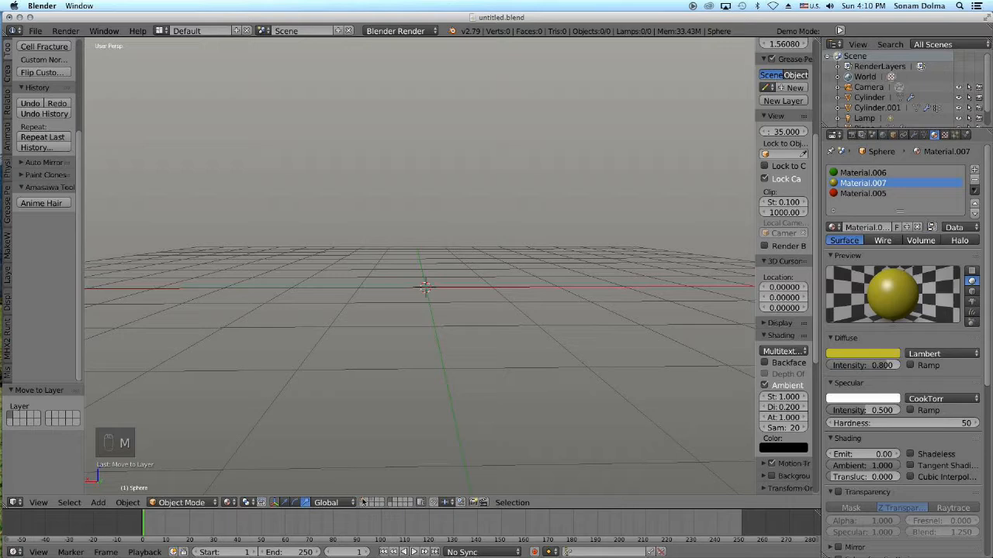
key(ctrl+z)
- Scale the flower uniformly by about 0.344 and set its yellow material's specular intensity to 0
key(s)
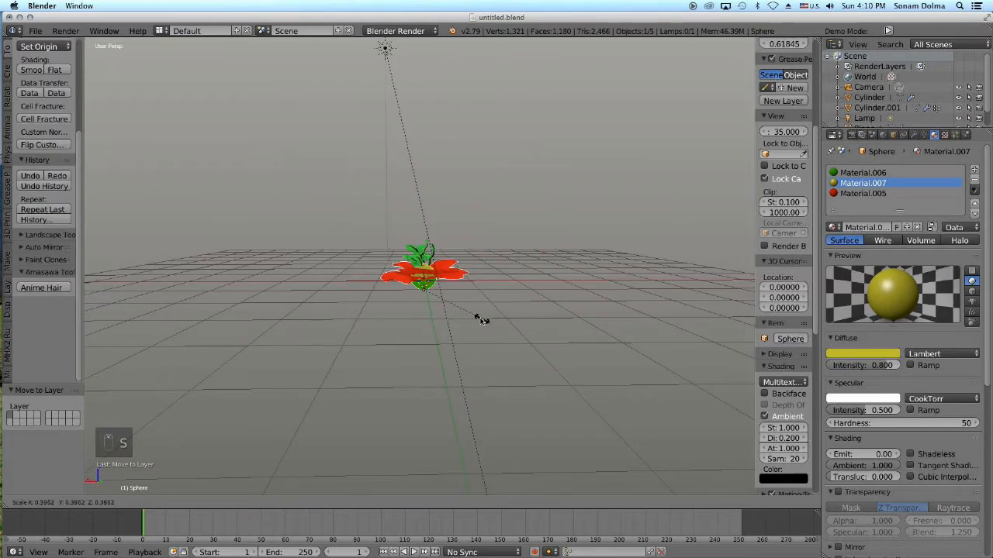
click(475, 316)
mouse_move(488, 339)
middle_down()
mouse_move(494, 351)
mouse_move(455, 394)
mouse_move(498, 349)
middle_up()
scroll(497, 349, up, 6)
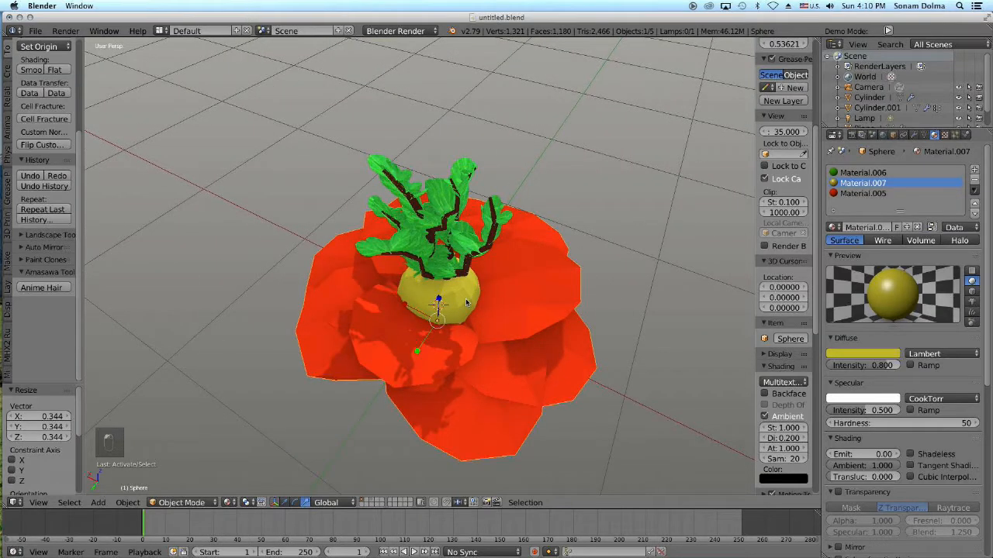
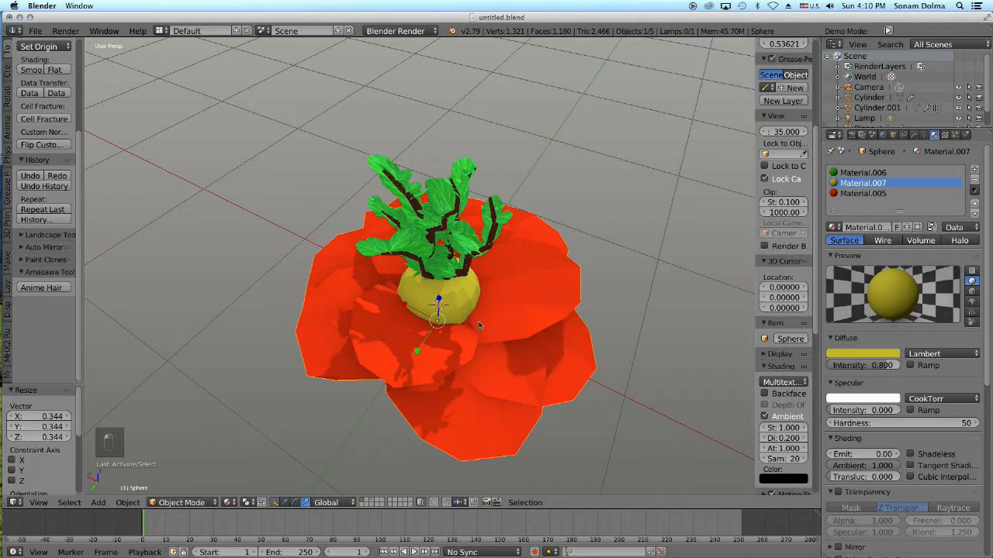
- Scale the flower by about 0.601 and move it about -0.190 in X, -0.070 in Y and 1.008 in Z to the plant's top
key(s)
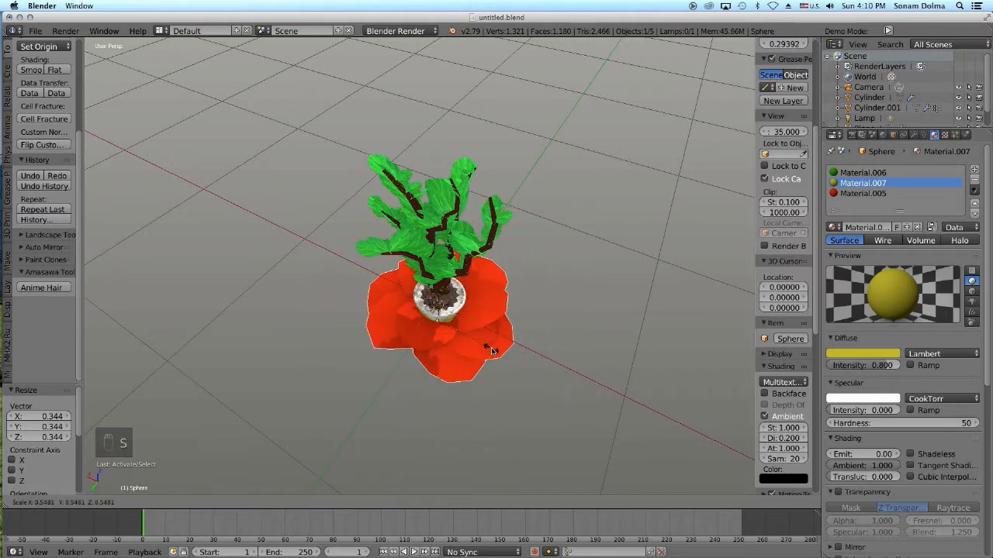
click(496, 354)
middle_drag(469, 374, 477, 336)
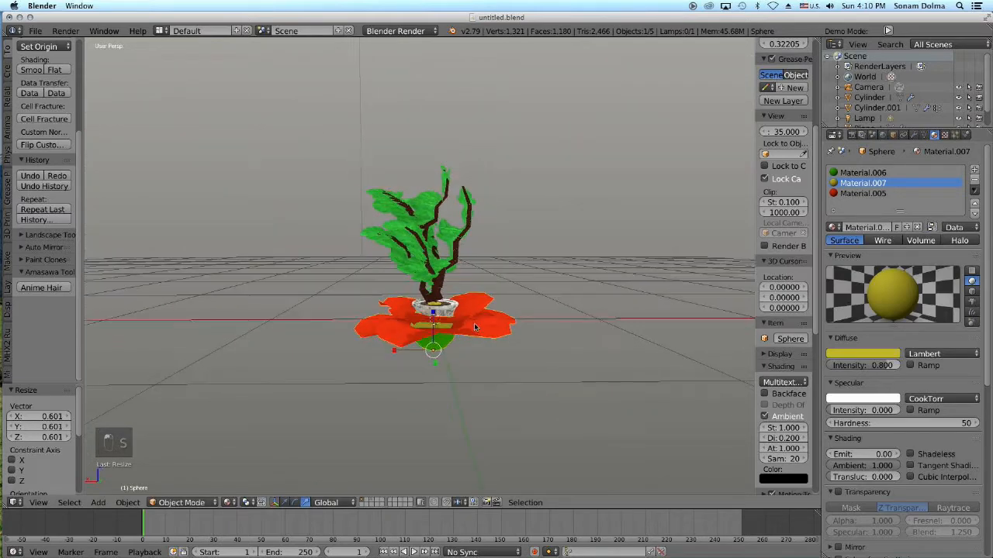
key(g)
click(505, 164)
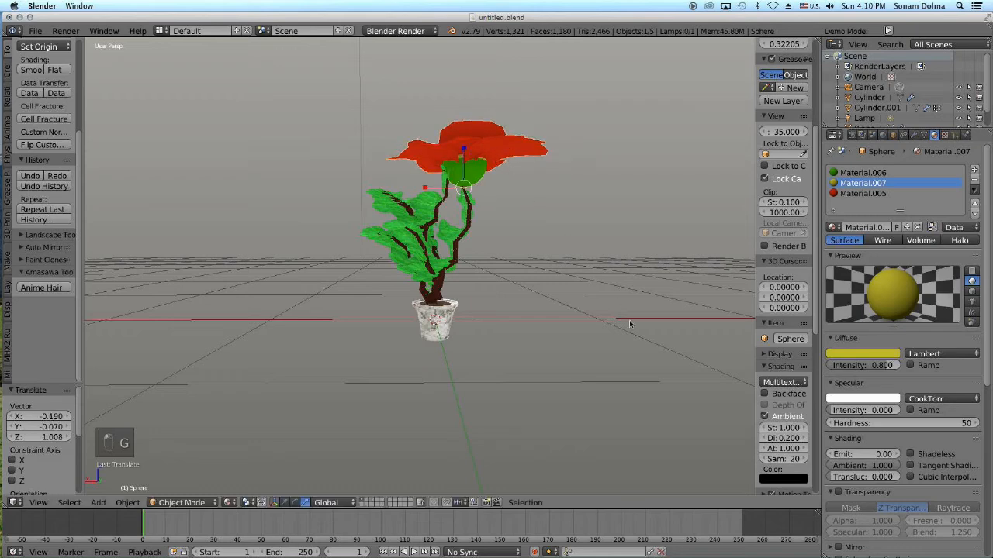
- Scale the flower uniformly by about 0.505 and nudge it towards the plant's upper branch tip
key(s)
click(529, 249)
key(g)
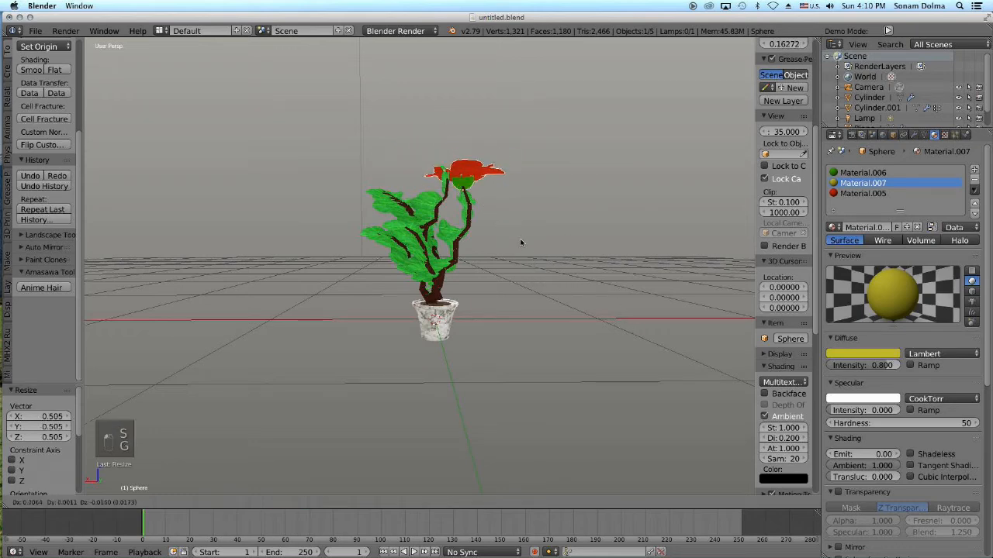
click(521, 238)
- Rotate the flower by about 38° in side view and move it about 0.007 in X, 0.058 in Y and -0.007 in Z
middle_drag(574, 279, 488, 273)
key(r)
click(508, 274)
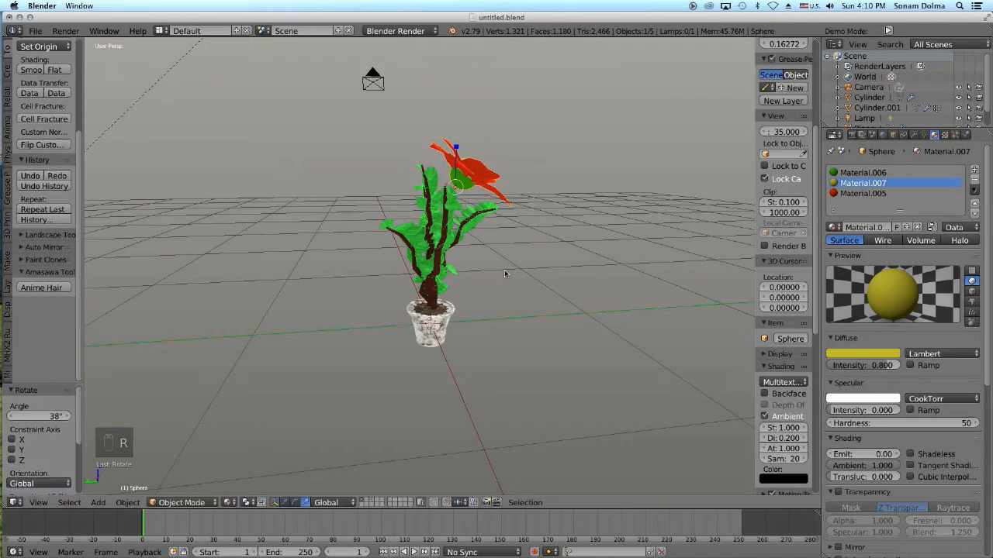
key(g)
click(499, 264)
- Shrink the flower further and move it about -0.016 in X, -0.031 in Y and -0.030 in Z onto the branch tip
key(s)
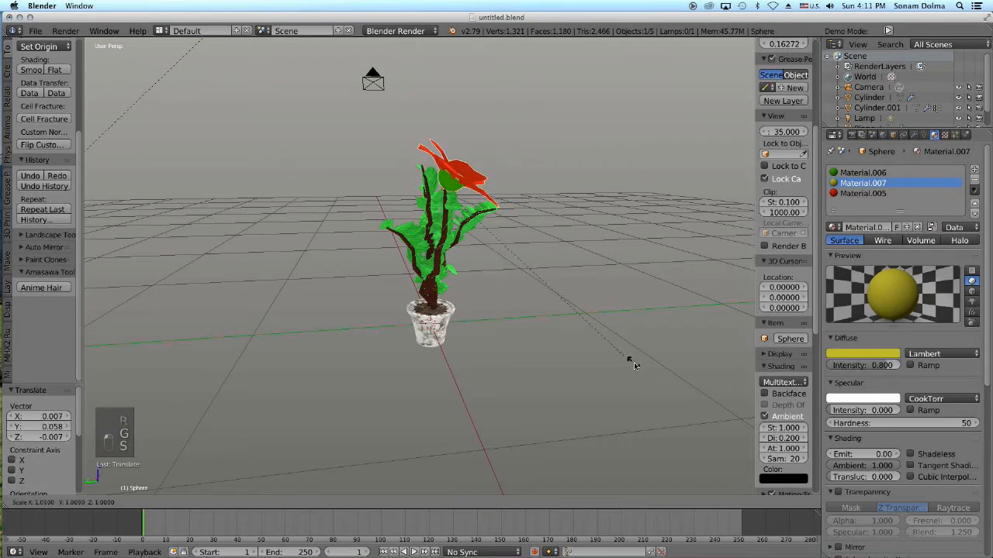
click(536, 289)
middle_drag(551, 297, 602, 299)
key(g)
click(490, 321)
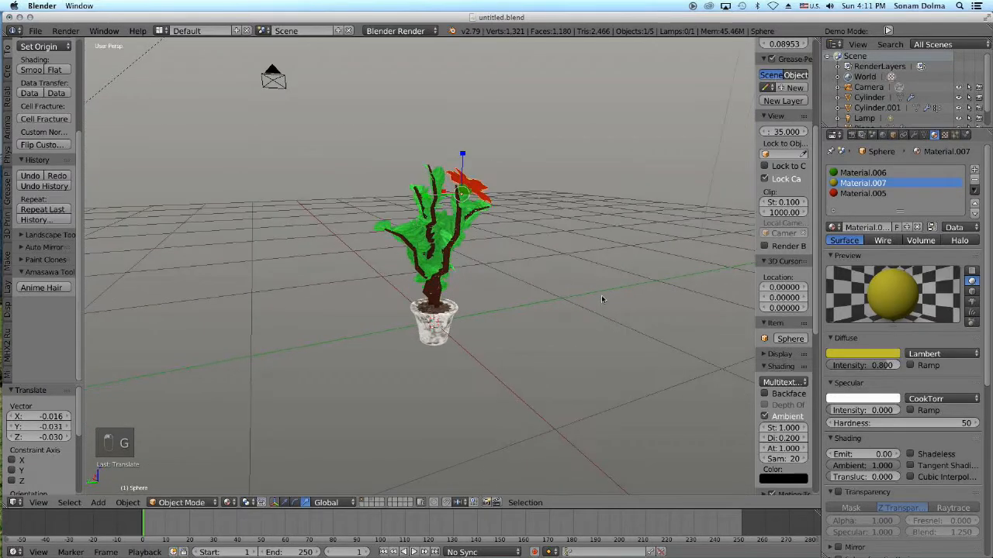
- Rotate the flower by about 13.5° and move it about 0.015 in X, 0.022 in Y and 0.018 in Z
key(r)
click(542, 181)
key(g)
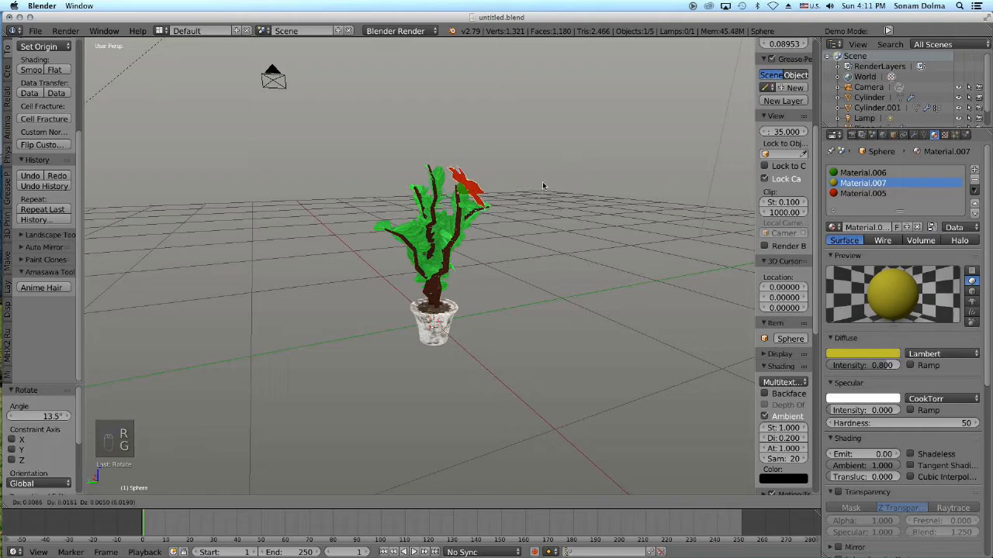
click(541, 179)
- Duplicate the flower with an offset of about -0.037 in X, 0.127 in Y and 0.059 in Z, and rotate the copy to face more upward
middle_drag(576, 228, 448, 262)
scroll(449, 261, up, 2)
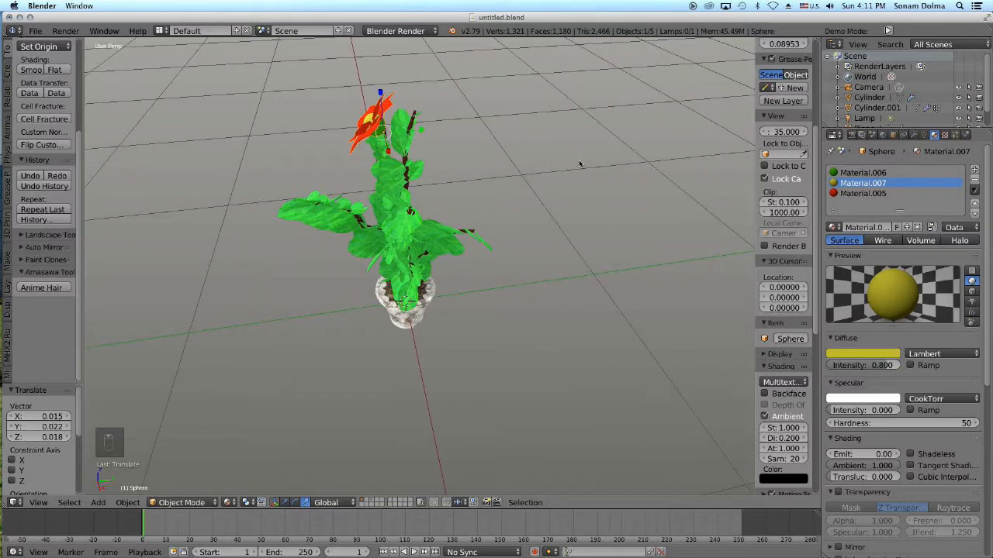
key(shift+d)
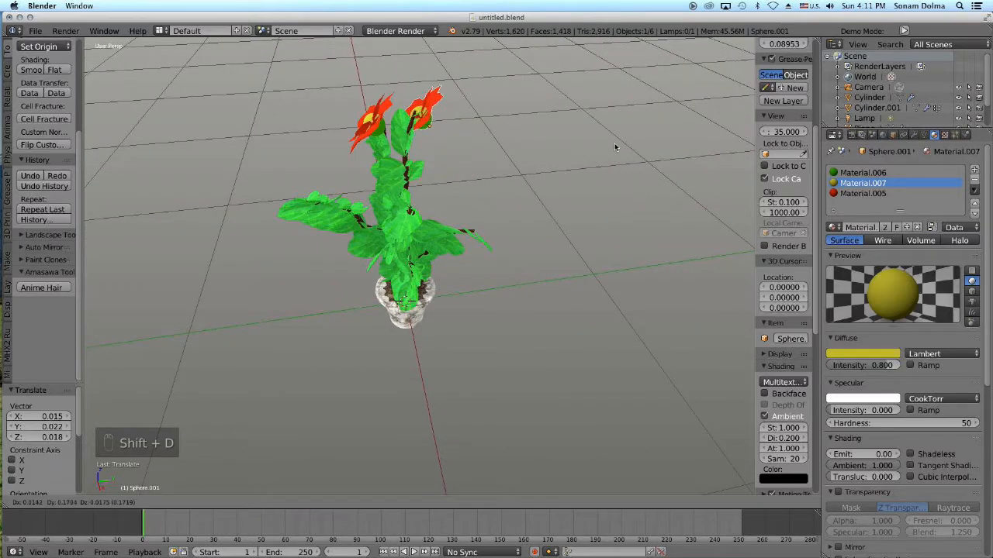
click(601, 151)
key(r)
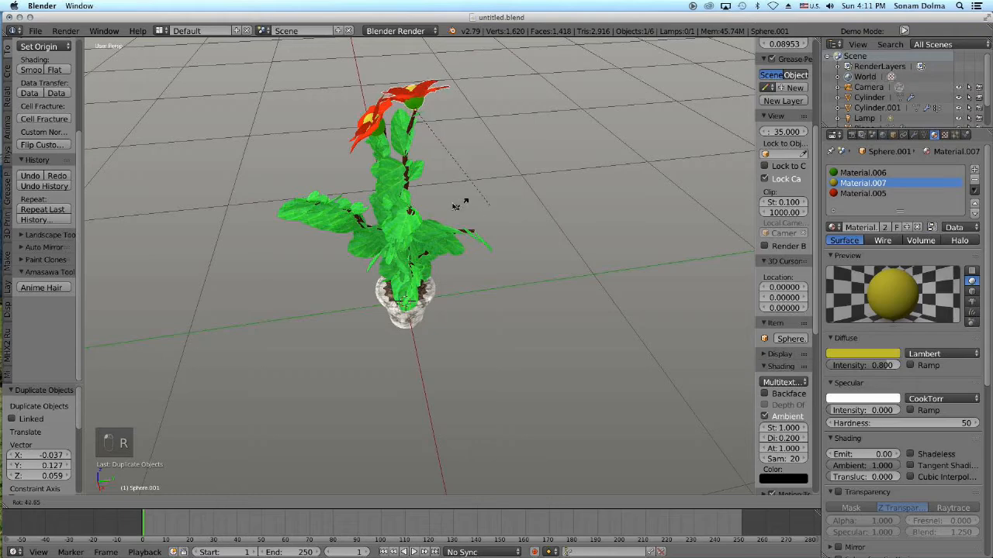
click(428, 185)
- Fit the duplicated flower onto the neighbouring branch tip, moving it mainly by about 0.148 in X, 0.032 in Y and 0.060 in Z
key(g)
click(459, 172)
middle_drag(470, 184, 469, 141)
key(g)
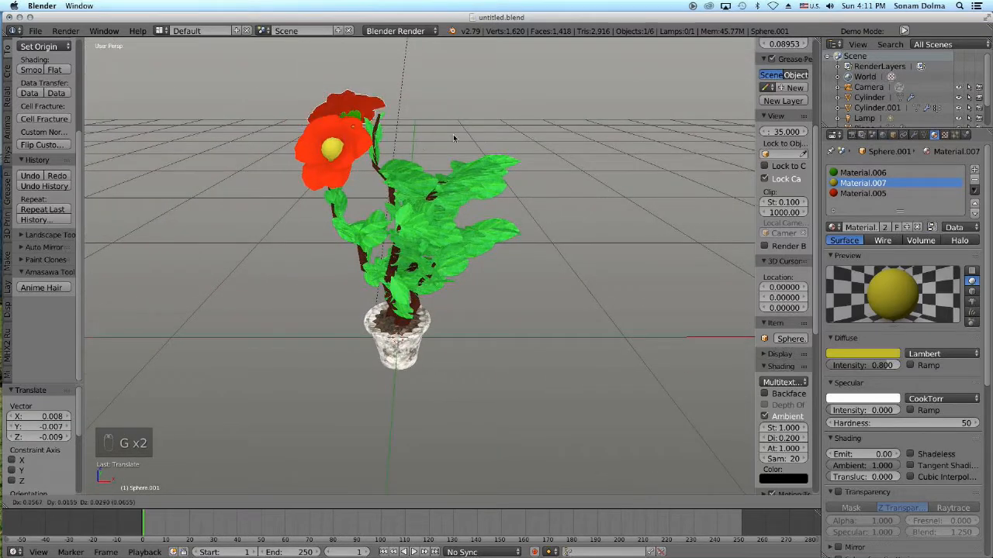
click(470, 129)
middle_drag(491, 158, 492, 156)
key(g)
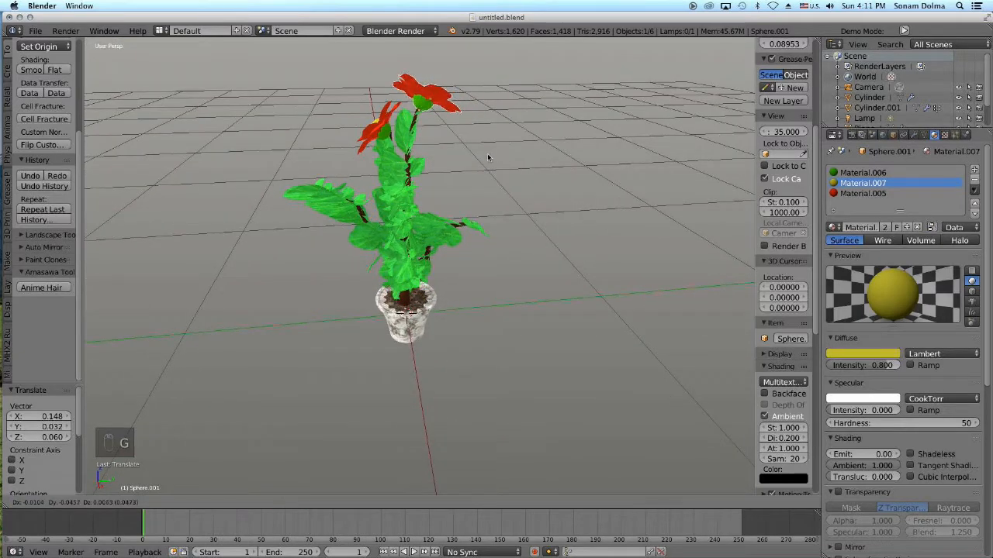
click(486, 160)
- Scale the duplicated flower uniformly by about 1.039 and stretch it along Z by about 1.181
middle_drag(538, 187, 393, 186)
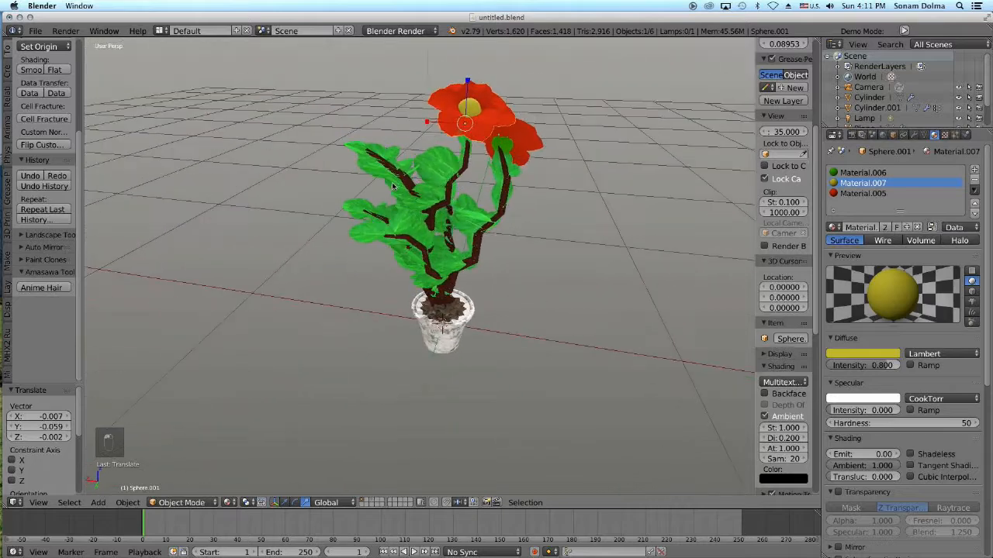
key(s)
click(570, 200)
middle_drag(557, 252, 649, 243)
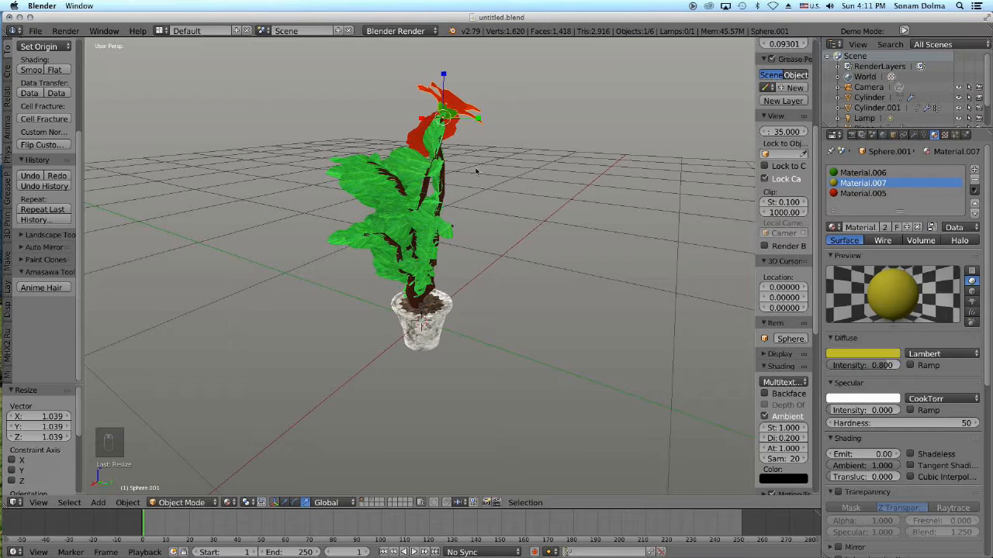
key(s)
key(z)
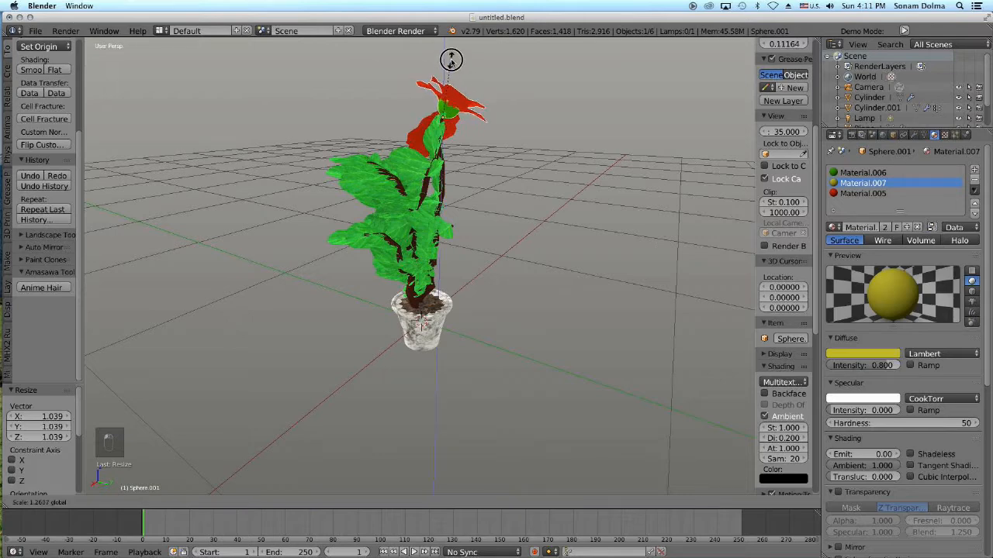
click(450, 67)
scroll(559, 268, down, 2)
middle_drag(580, 272, 373, 278)
middle_drag(475, 281, 478, 269)
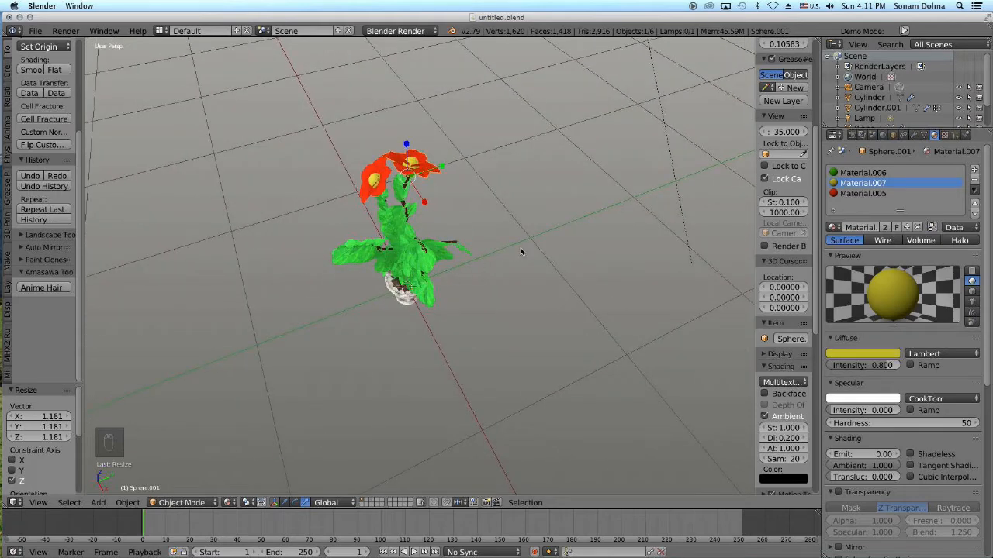
- Duplicate the flower by about 0.343 in X, 0.066 in Y and -0.197 in Z, and lower the copy another 0.180 towards the side branch
key(shift+d)
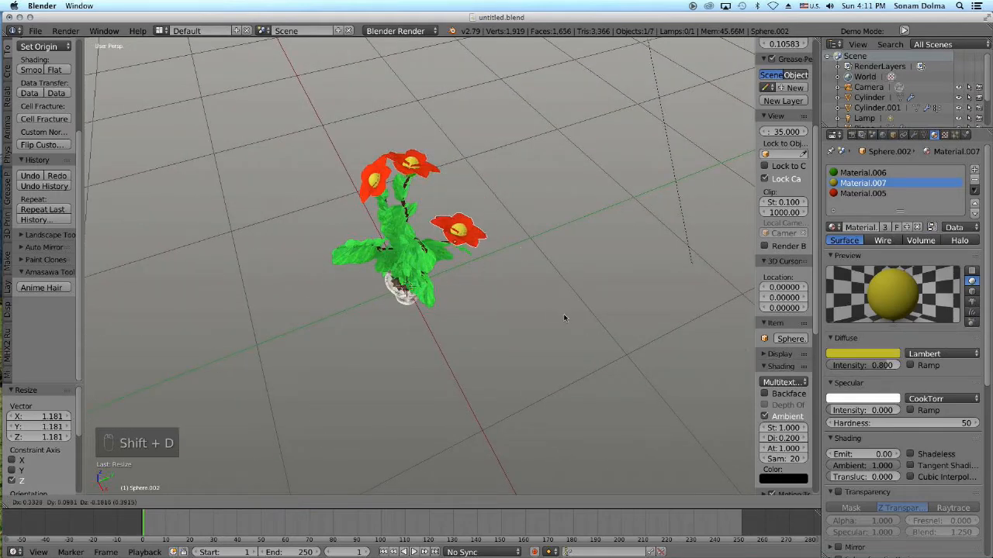
click(563, 321)
middle_drag(564, 321, 551, 248)
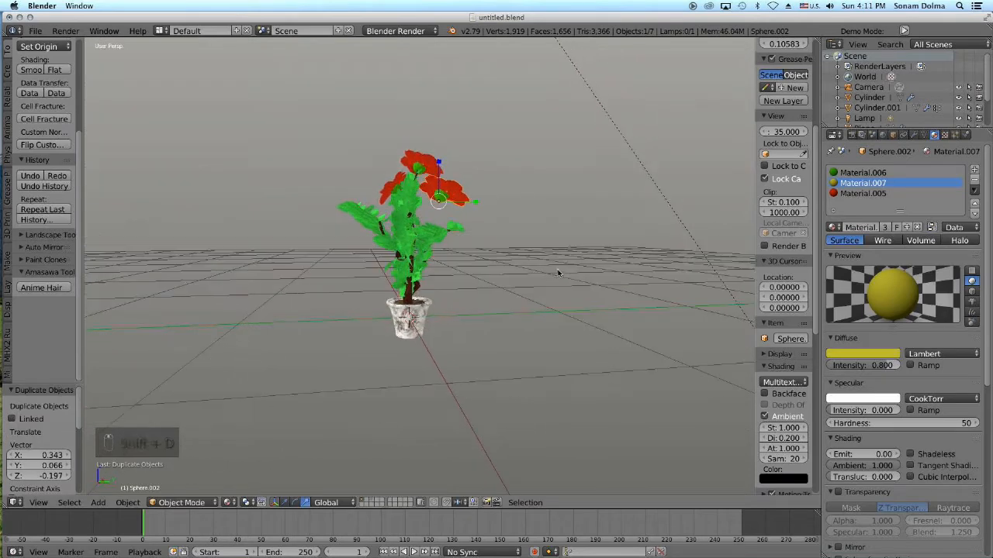
scroll(543, 233, up, 4)
key(g)
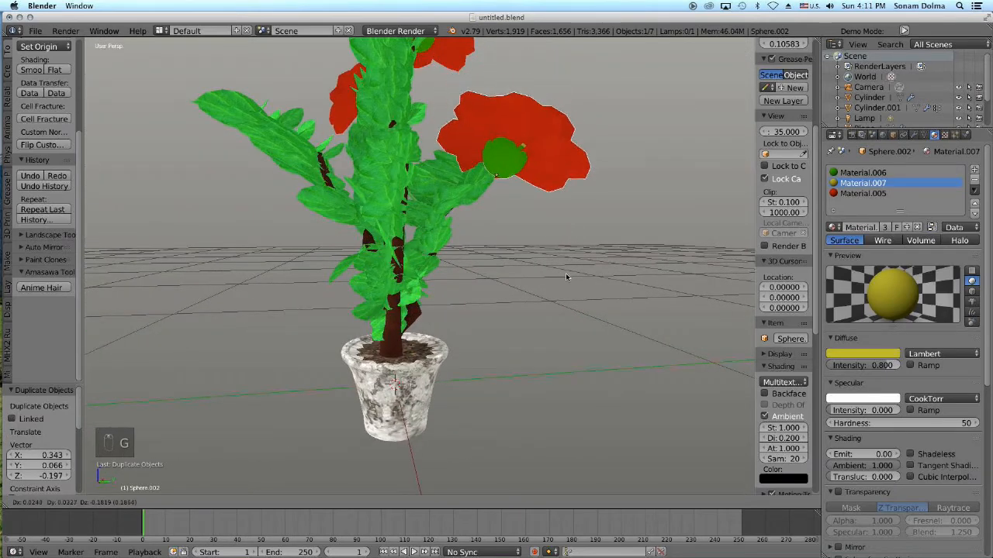
click(566, 275)
middle_drag(566, 275, 512, 292)
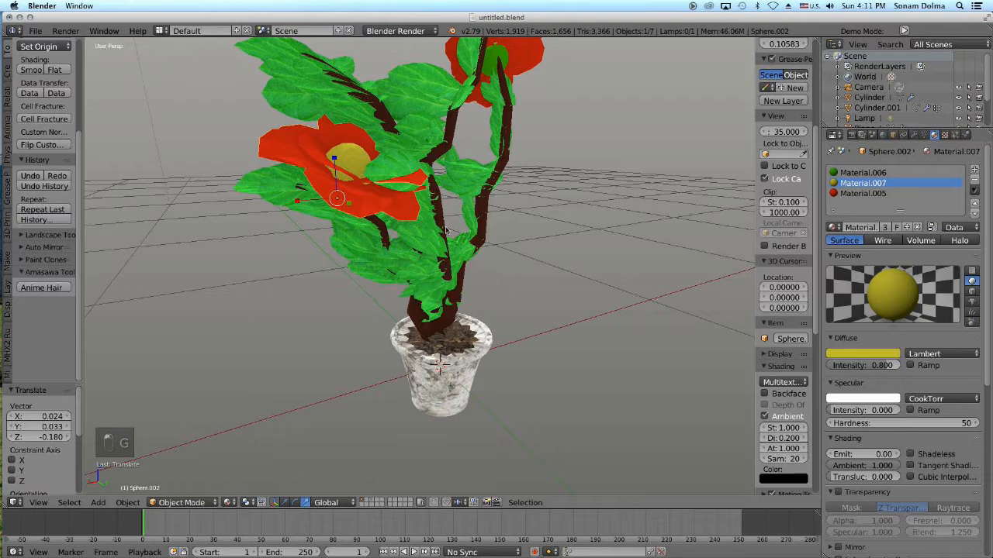
- Fit the copy onto the side branch tip, moving it about -0.144 in X, 0.068 in Y and 0.021 in Z, and rotate it by about -41.1°
key(g)
click(528, 233)
middle_drag(578, 271, 453, 245)
key(r)
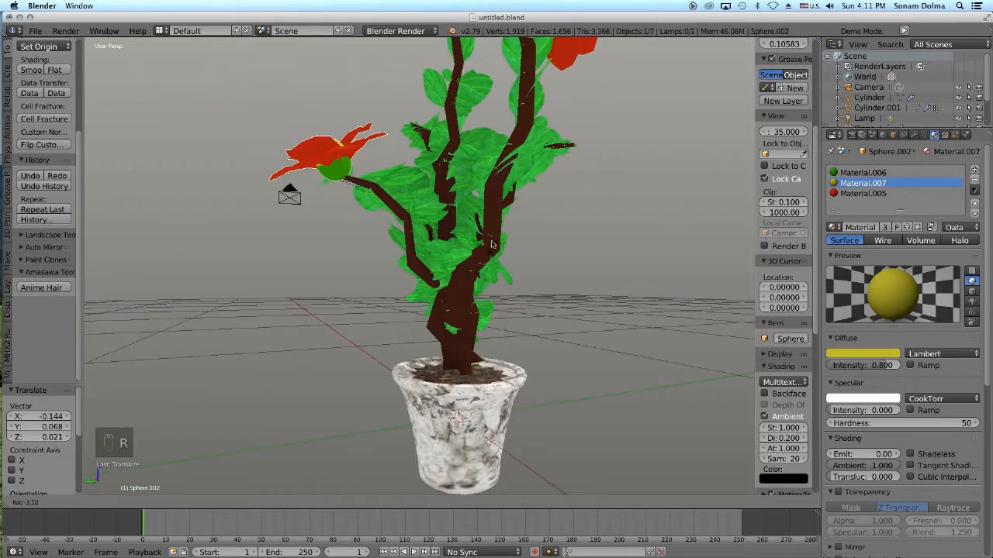
click(380, 225)
key(g)
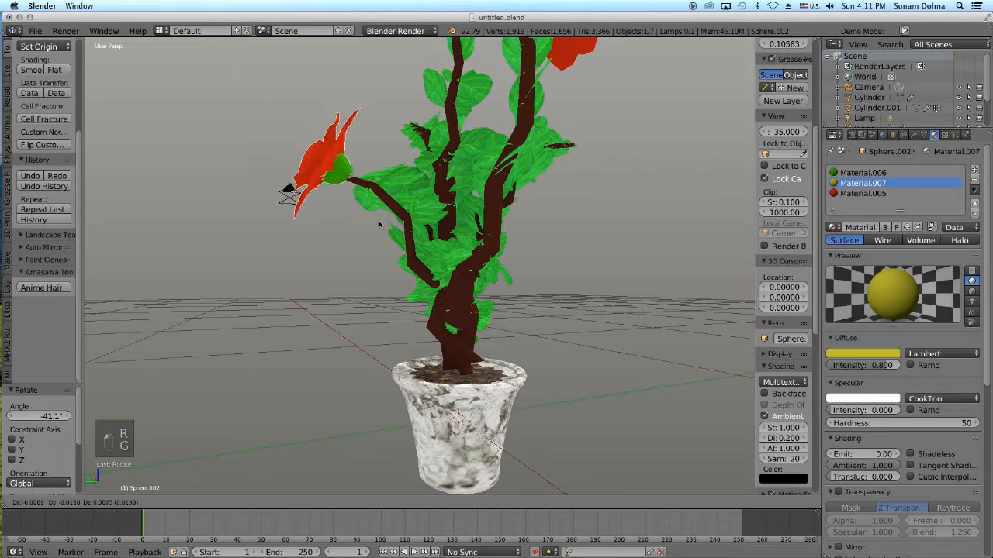
click(380, 225)
middle_drag(377, 219, 612, 306)
- Scale the side branch flower uniformly by about 0.882 and 1.212, and stretch it along Y by about 1.090
key(s)
click(586, 290)
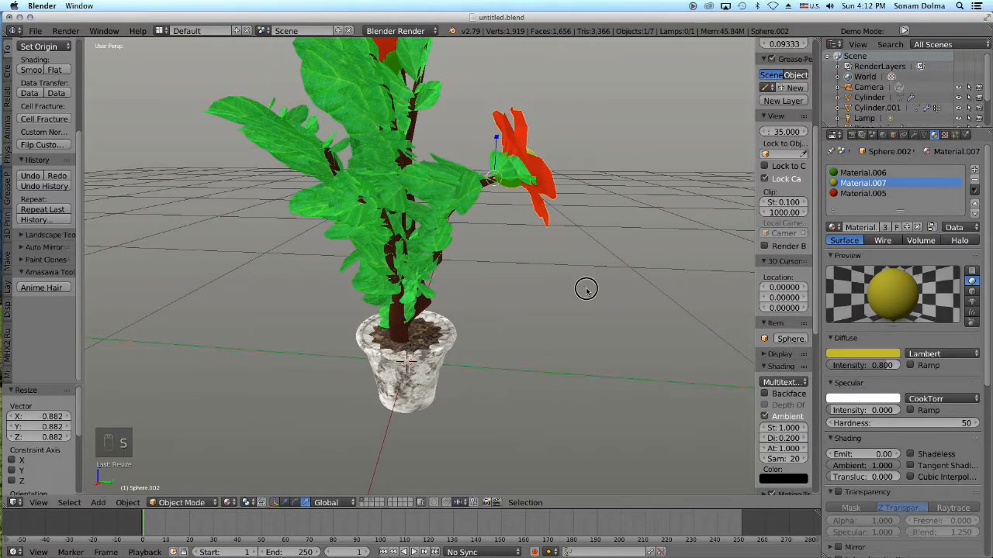
key(s)
click(543, 204)
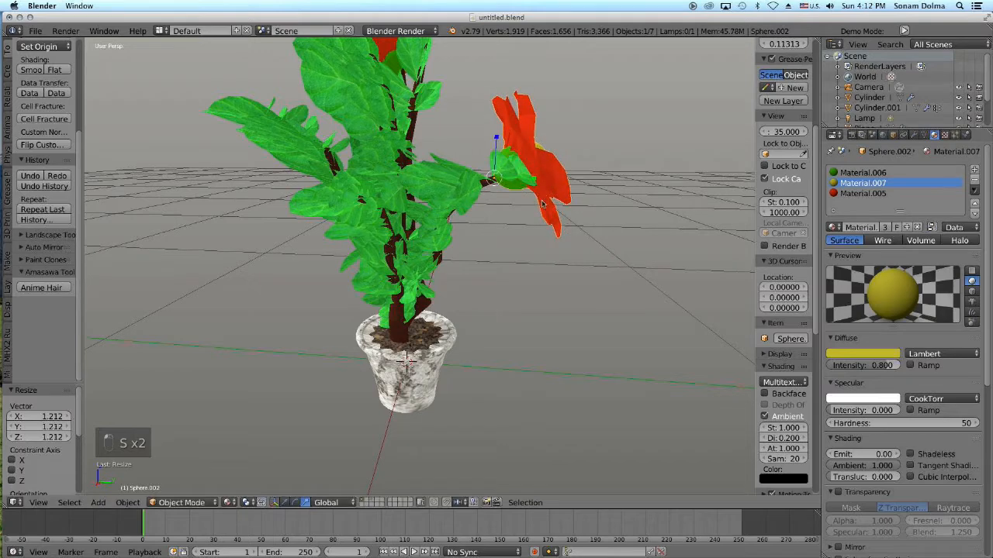
drag(530, 180, 535, 181)
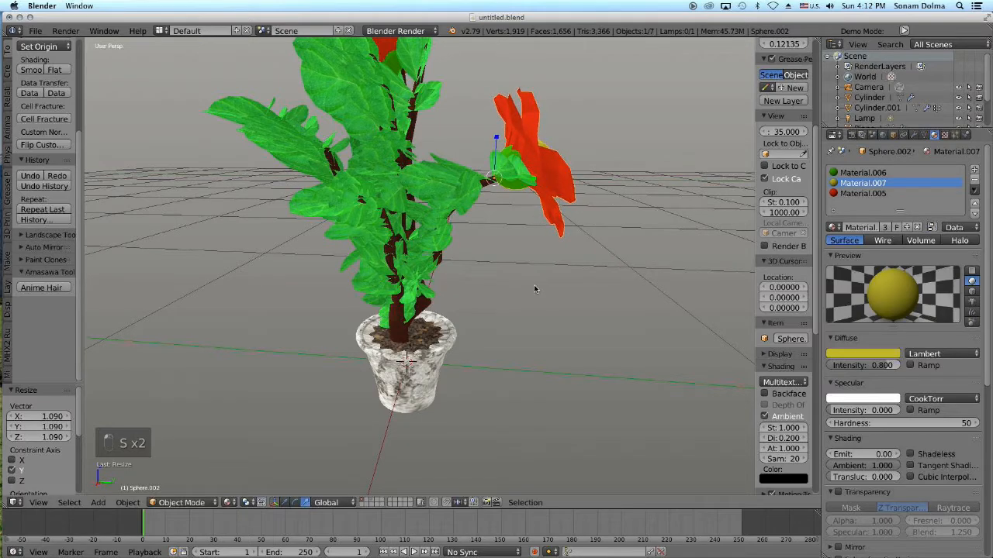
- Duplicate the flower by about 0.291 in X, -0.047 in Y and 0.098 in Z, and move the copy about -0.098, -0.206 and 0.134
scroll(540, 294, down, 4)
middle_drag(541, 295, 703, 329)
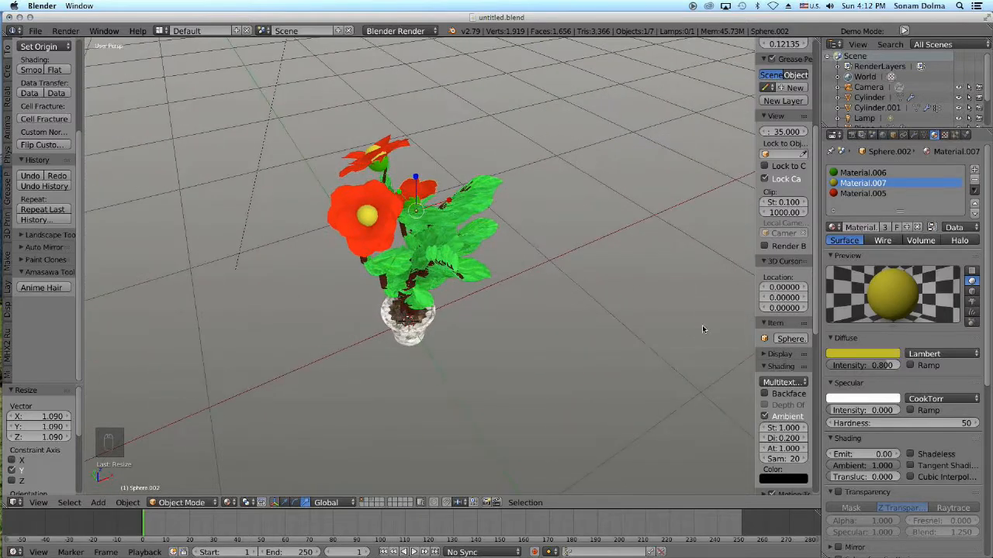
key(shift+d)
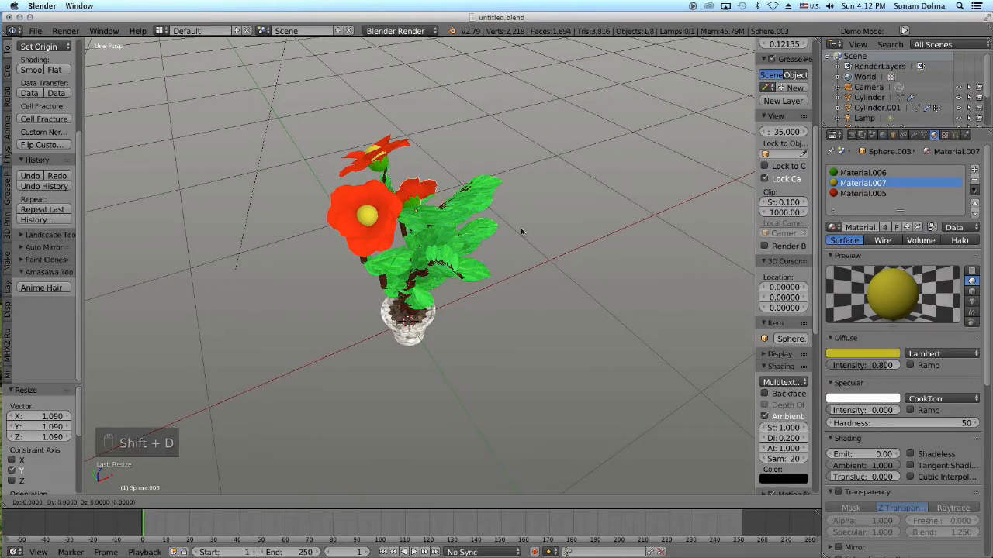
click(581, 206)
middle_drag(582, 217, 478, 256)
key(g)
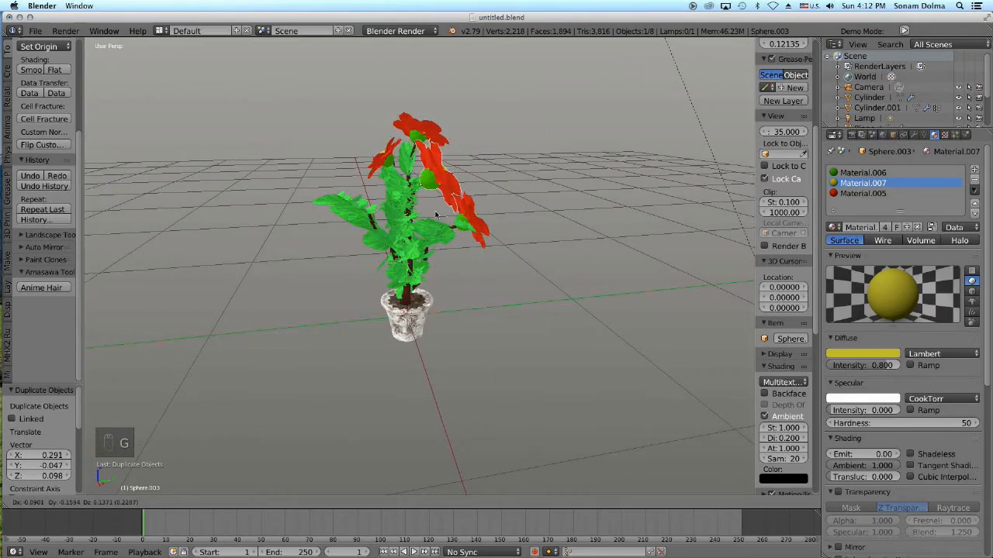
click(522, 278)
- Rotate the new copy by about 98.6°, move it about -0.017 in X, 0.013 in Y and -0.015 in Z, and rotate it by about 60.1°
middle_drag(522, 277, 324, 335)
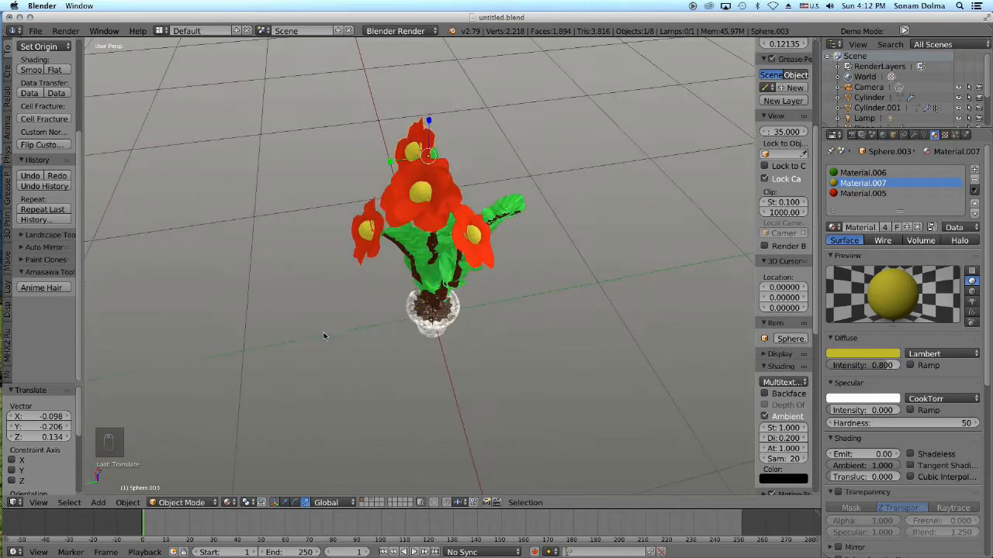
key(r)
click(510, 160)
key(g)
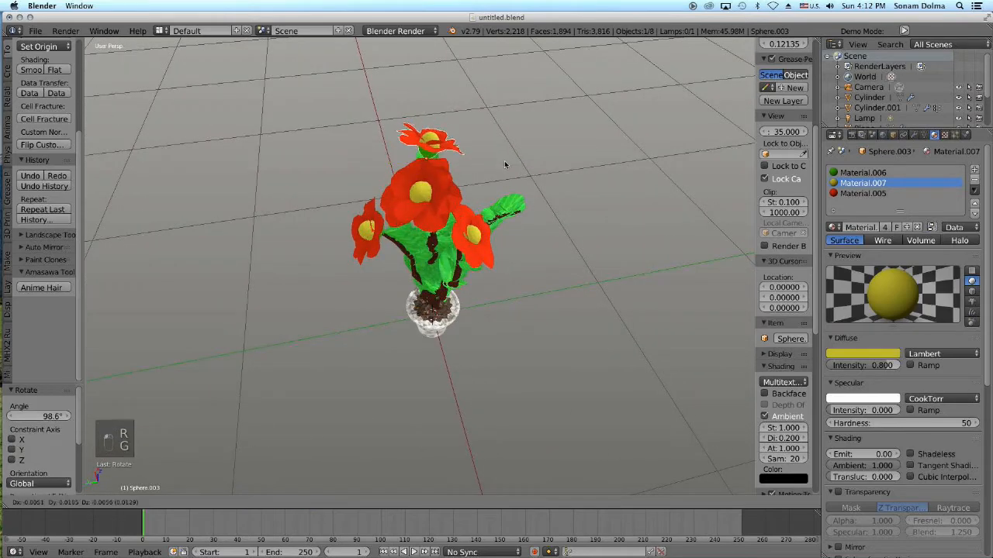
click(506, 165)
middle_drag(600, 249, 532, 194)
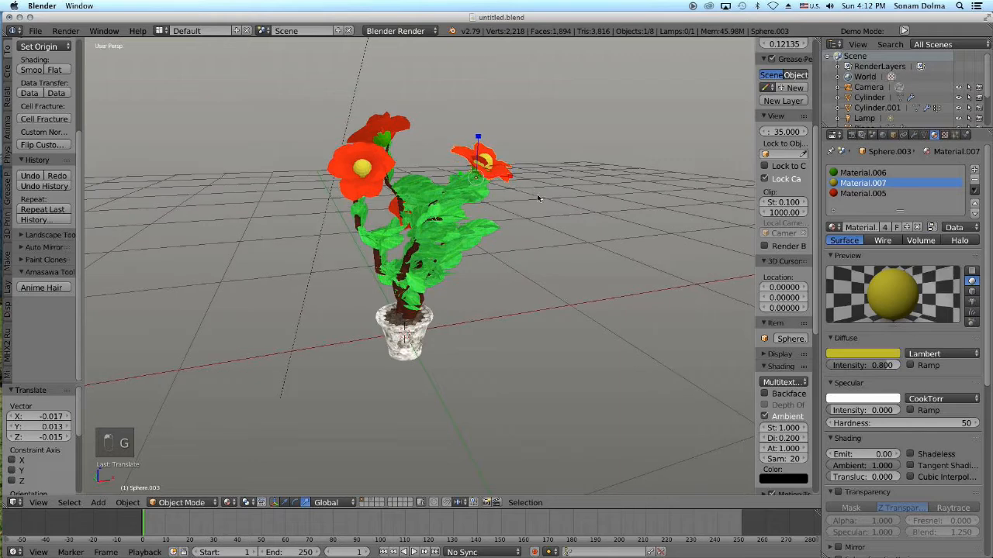
key(r)
click(552, 193)
middle_drag(515, 250, 464, 343)
- Duplicate the flower onto the remaining long branch by about -0.303 in X and -0.313 in Y, and lower the copy by about 0.099 in Z
key(shift+d)
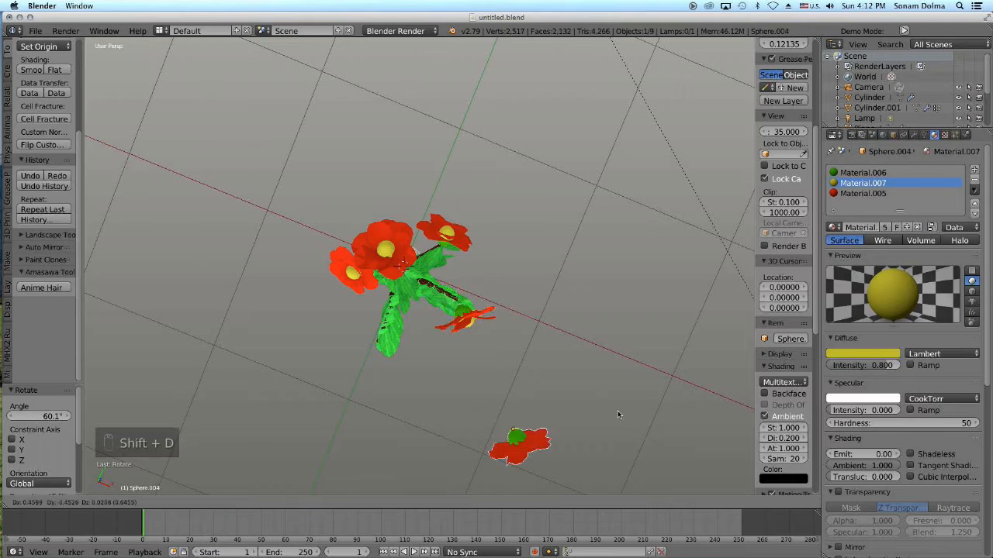
click(480, 327)
middle_drag(469, 336, 560, 242)
key(g)
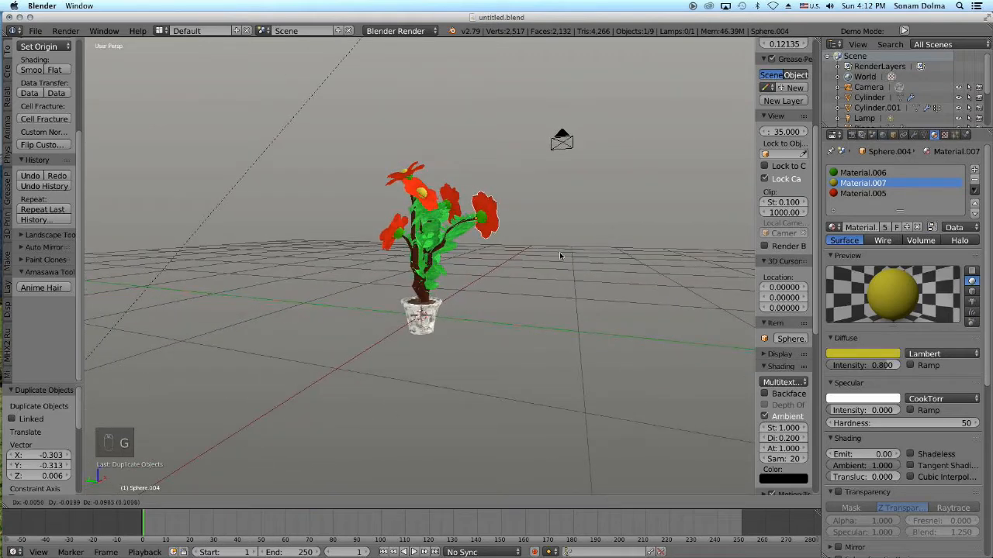
click(560, 256)
- Rotate the copy to face outward from its branch and seat it on the tip, finally moving it about 0.012 in Y and -0.016 in Z
middle_drag(561, 262, 388, 386)
key(r)
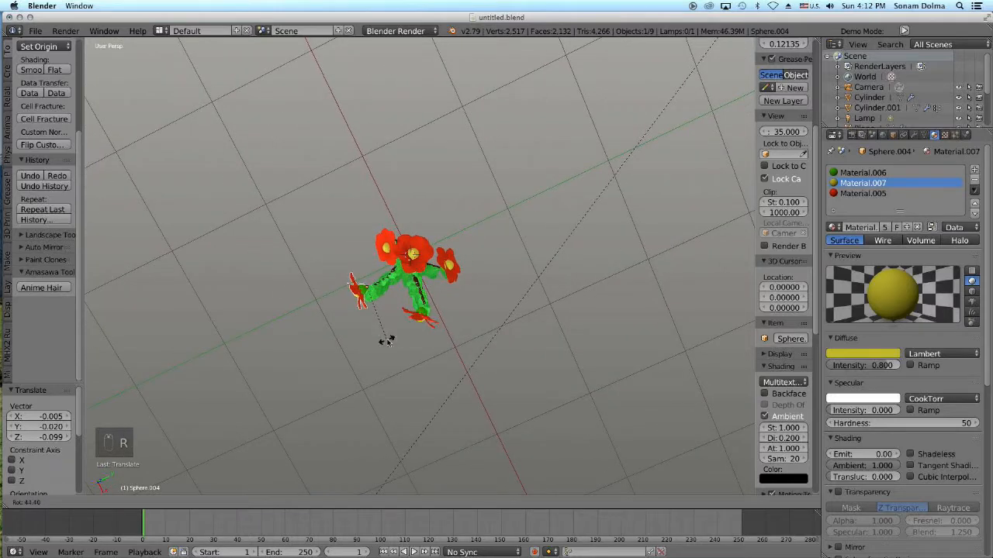
click(386, 341)
key(g)
click(381, 321)
middle_drag(381, 321, 480, 243)
key(g)
click(480, 244)
- Scale the newly placed flower uniformly by about 0.935
middle_drag(450, 283, 492, 271)
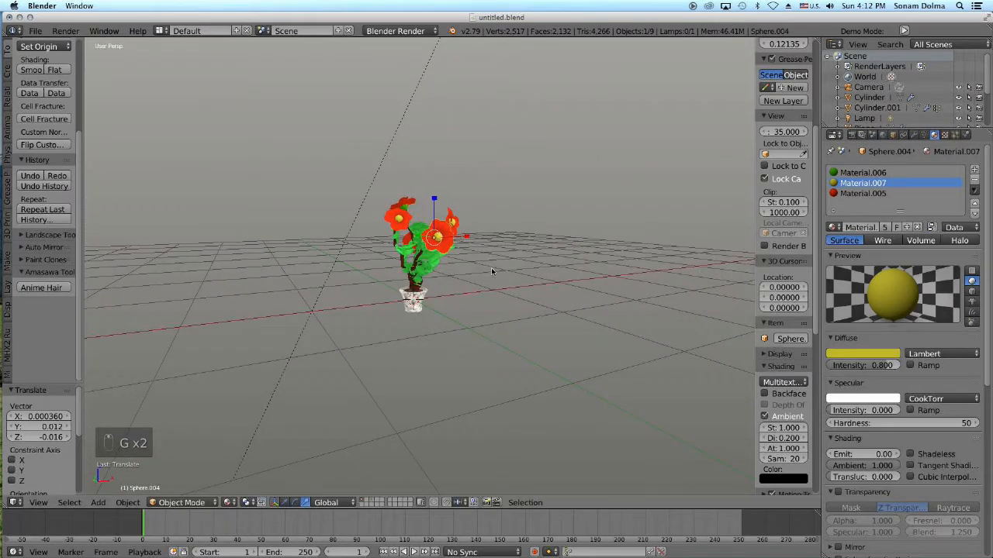
scroll(527, 319, up, 2)
key(s)
click(567, 351)
- Duplicate the flower by about -0.021, 0.204 and -0.121 in X, Y and Z, and move the copy about 0.129, 0.122 and -0.179 near the lower stem
middle_drag(567, 352, 422, 343)
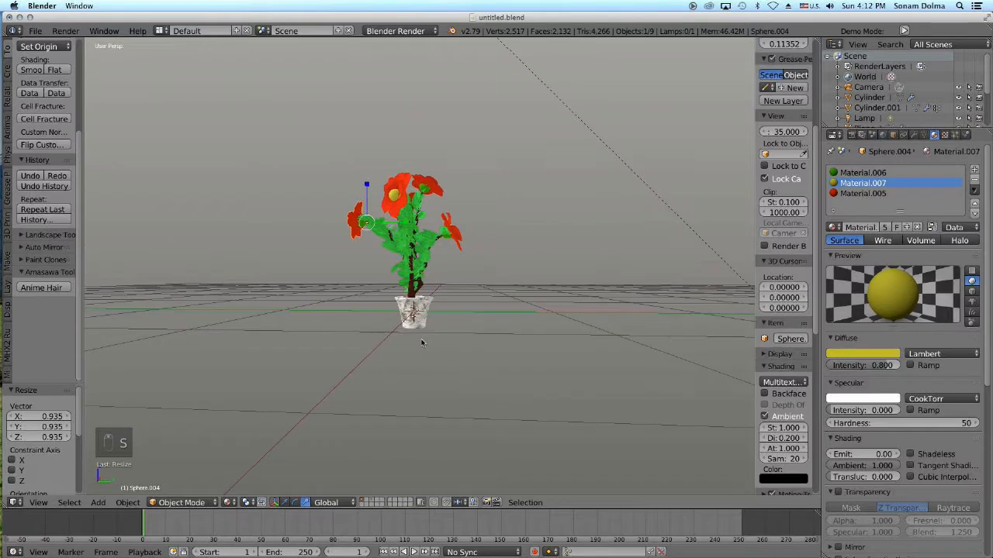
key(shift+d)
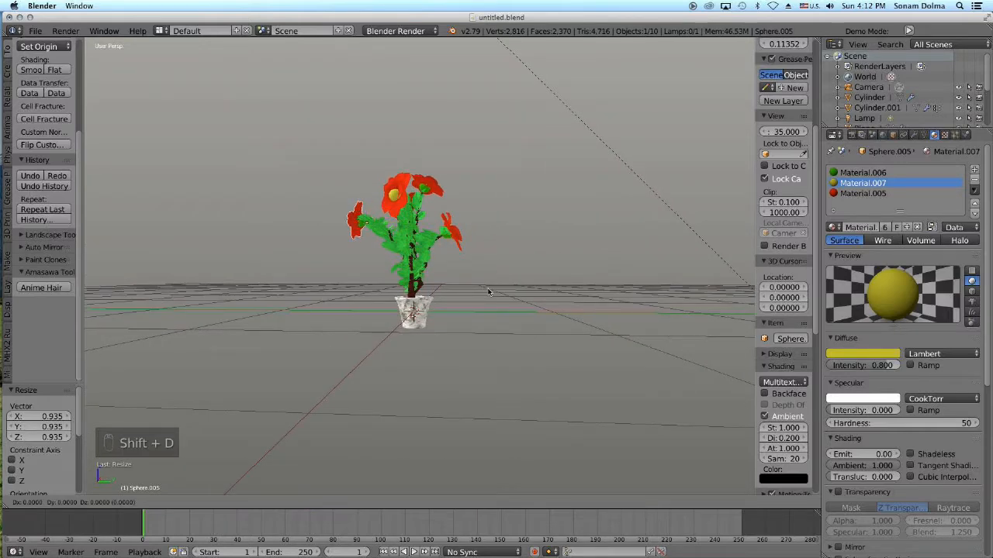
click(517, 305)
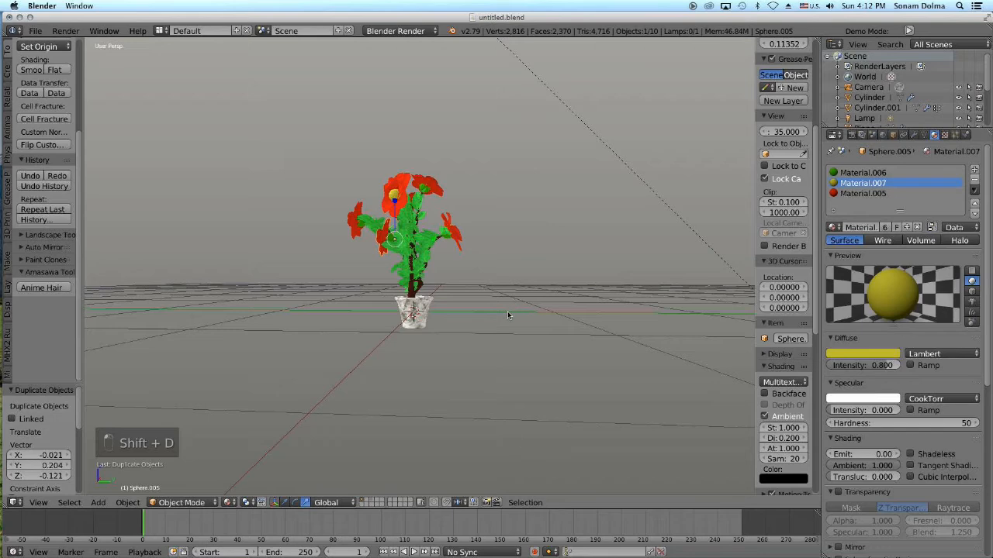
middle_drag(507, 311, 449, 301)
key(g)
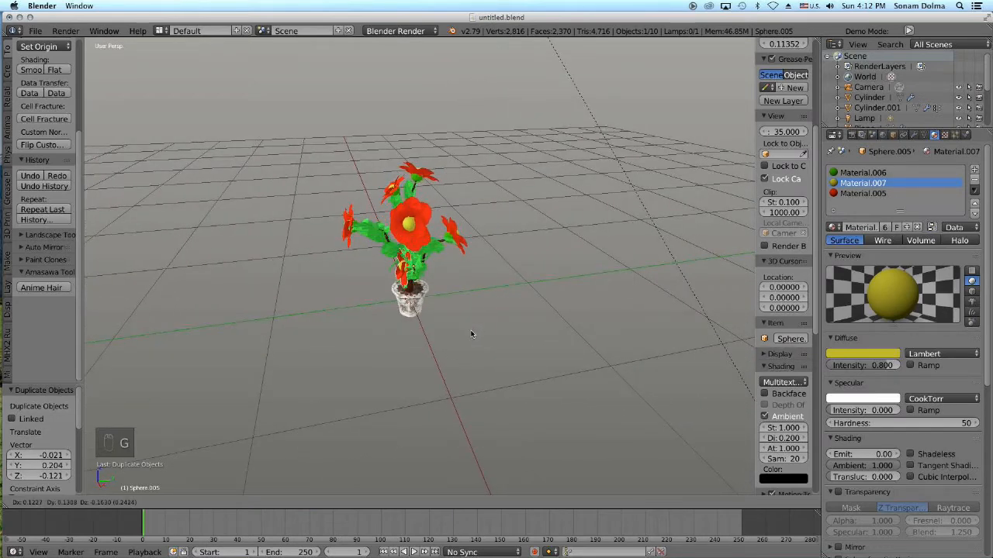
click(470, 331)
- Rotate the lower flower by about -9.95°, stretch it along Y by about 1.774, and rotate it by about 7.23°
middle_drag(470, 332, 446, 324)
key(r)
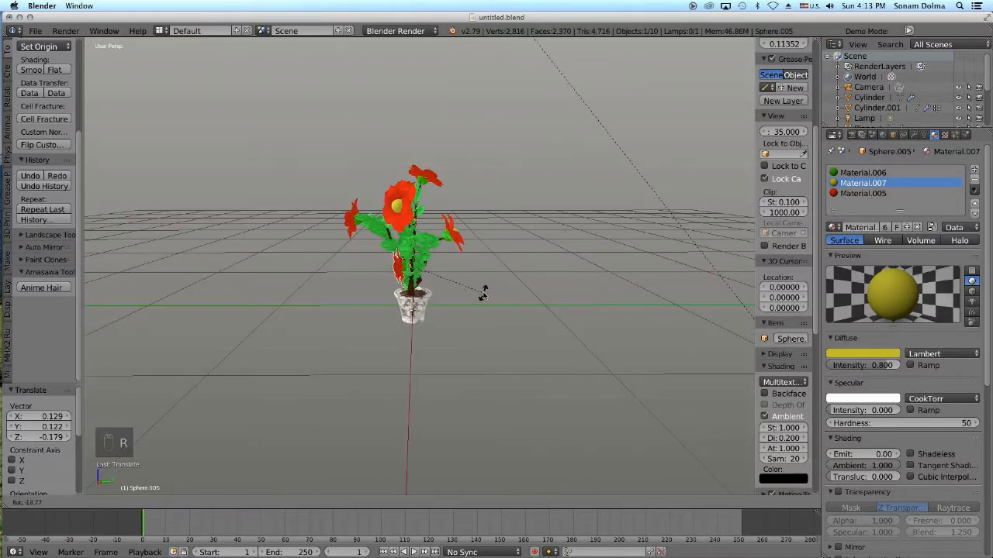
click(477, 308)
key(s)
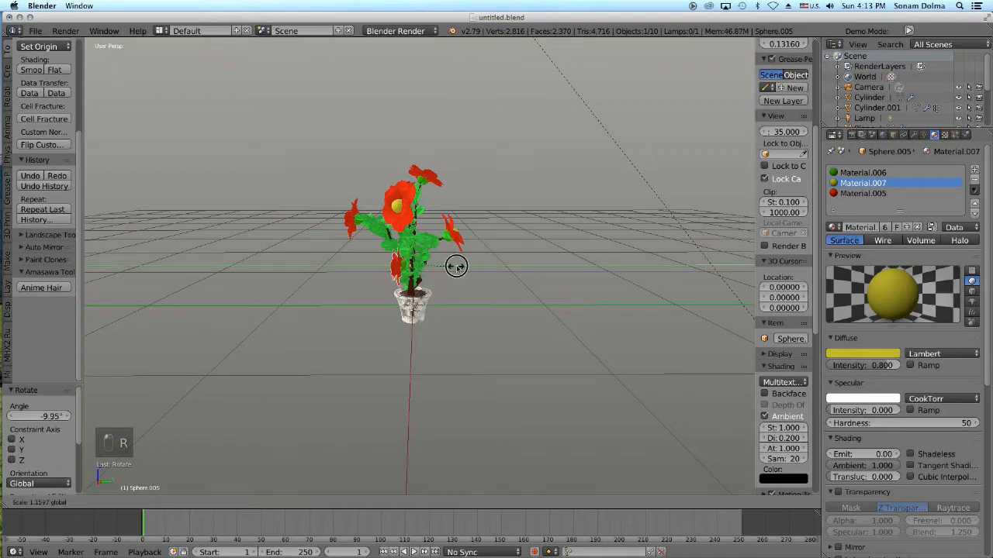
click(479, 270)
key(r)
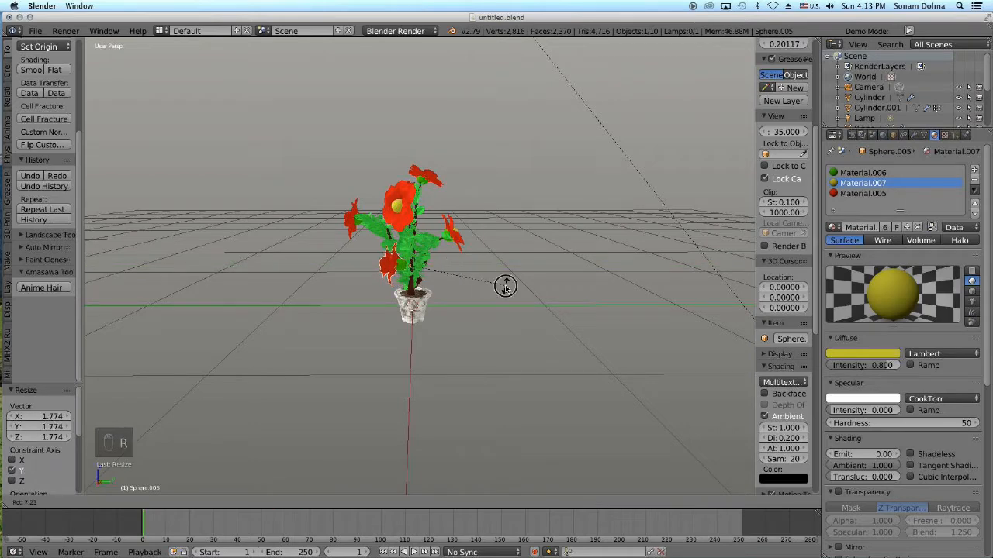
click(505, 287)
- Duplicate the lower flower with an offset of about -0.303 in X, 0.139 in Y and 0.004 in Z
middle_drag(455, 306, 487, 291)
key(shift+g)
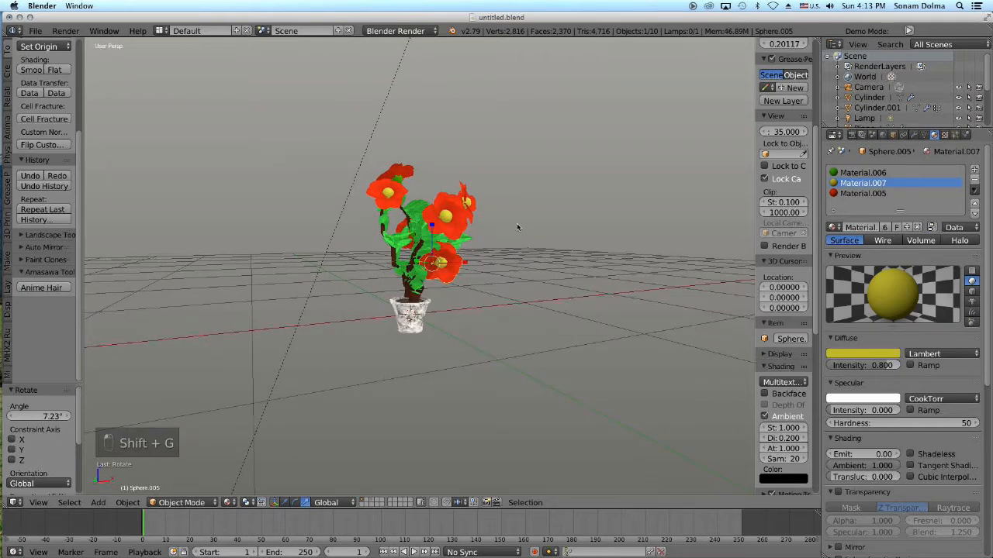
key(shift+d)
click(470, 226)
- Rotate the second lower flower by about 95° and move it about 0.111 in X, -0.097 in Y and -0.023 in Z
middle_drag(470, 227, 490, 248)
key(r)
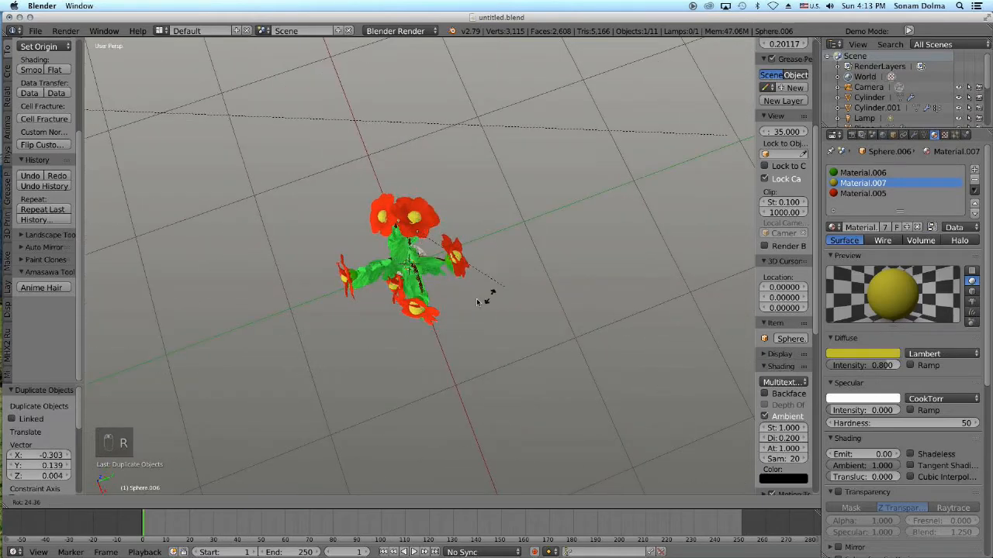
click(407, 298)
key(g)
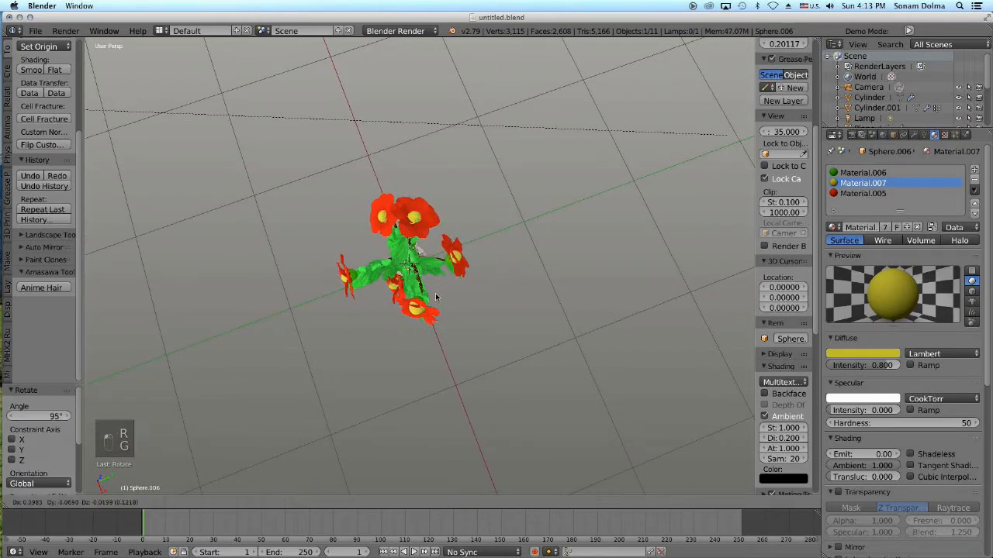
click(435, 299)
- Rotate the second lower flower by about 4.96°, -29.2° and 57.3° from different viewing angles so it faces outward from the stem
middle_drag(501, 313, 330, 217)
scroll(536, 368, up, 3)
key(r)
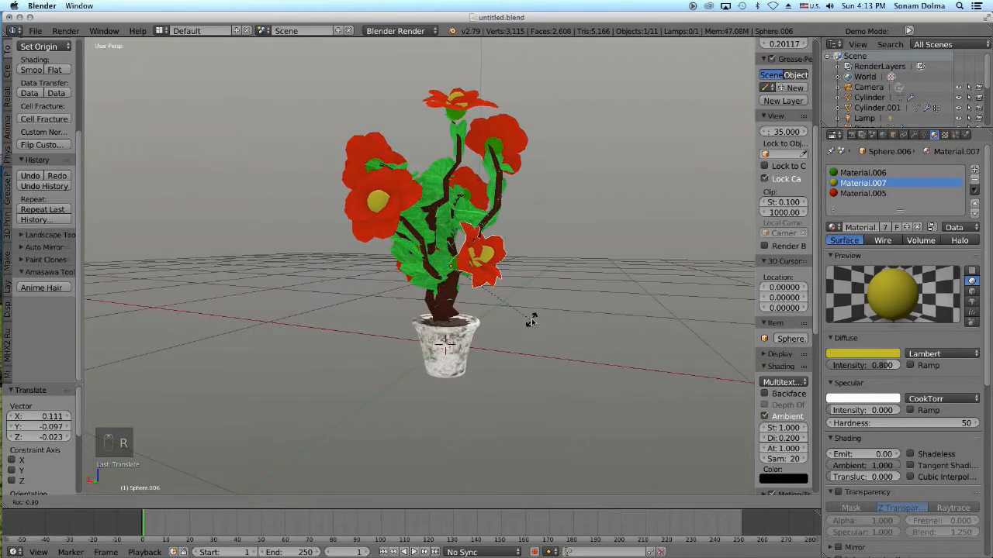
click(521, 327)
mouse_move(535, 350)
middle_down()
mouse_move(474, 350)
mouse_move(523, 352)
middle_up()
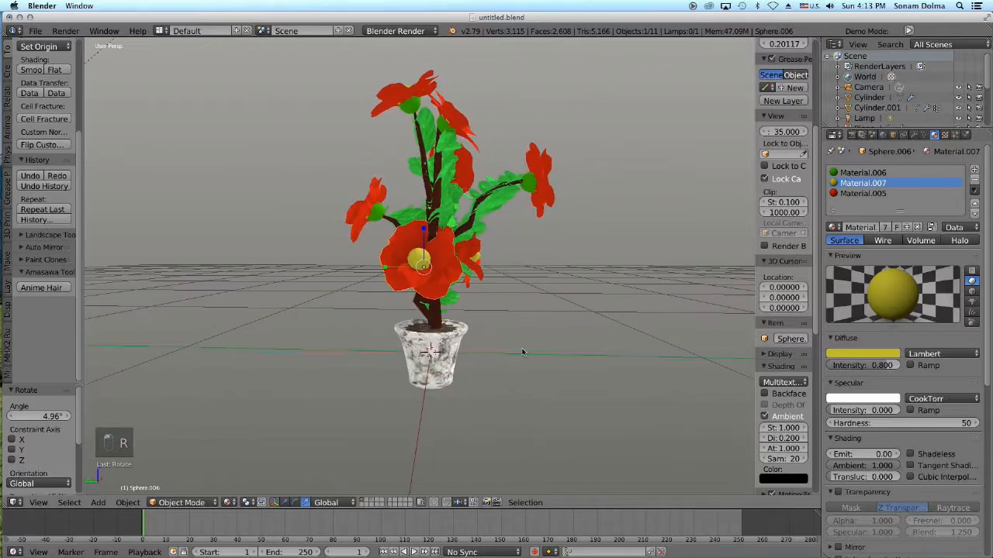
click(511, 246)
middle_drag(508, 244, 551, 397)
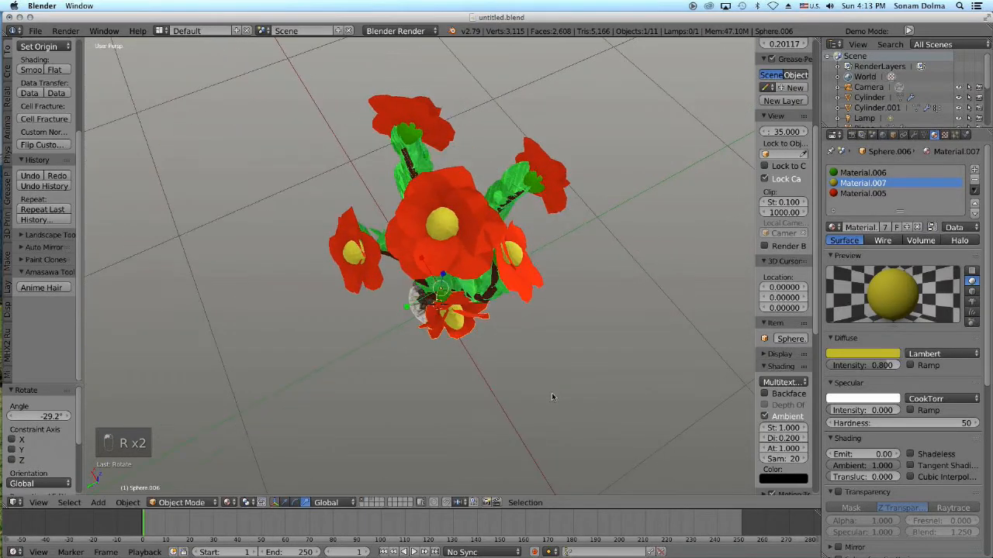
key(r)
click(466, 354)
- Duplicate the large branch-tip flower with an offset of about 0.260 in X, -0.164 in Y and 0.033 in Z
middle_drag(566, 356, 316, 281)
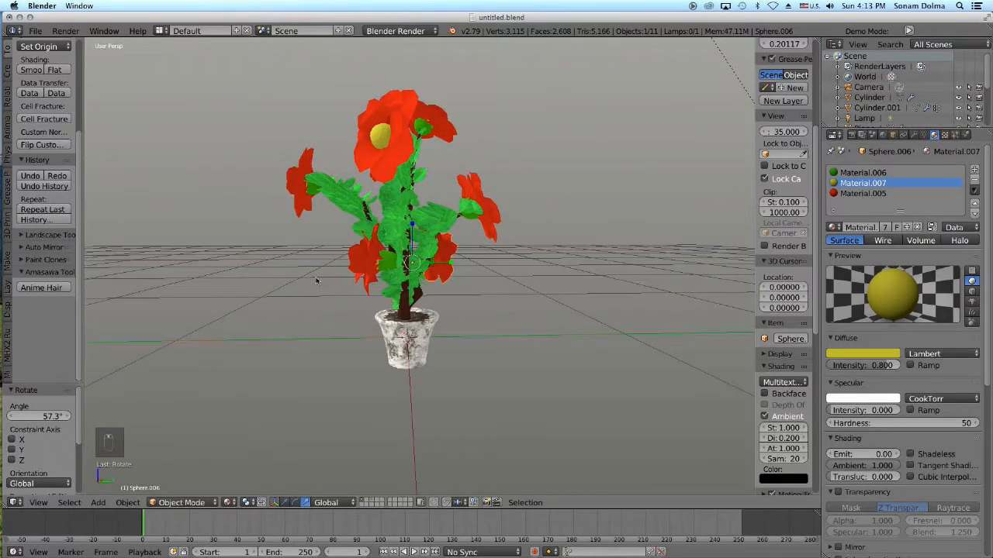
middle_drag(456, 295, 370, 347)
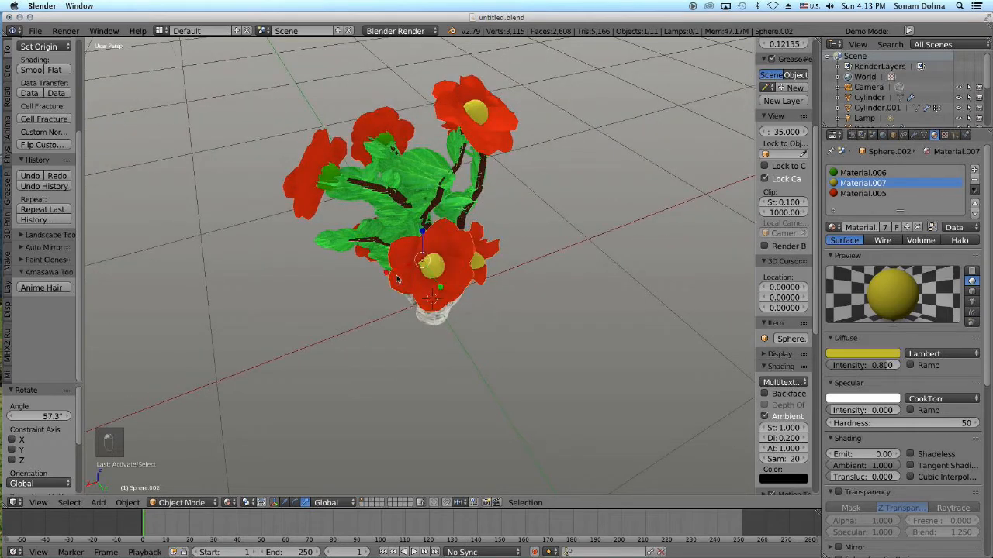
key(shift+d)
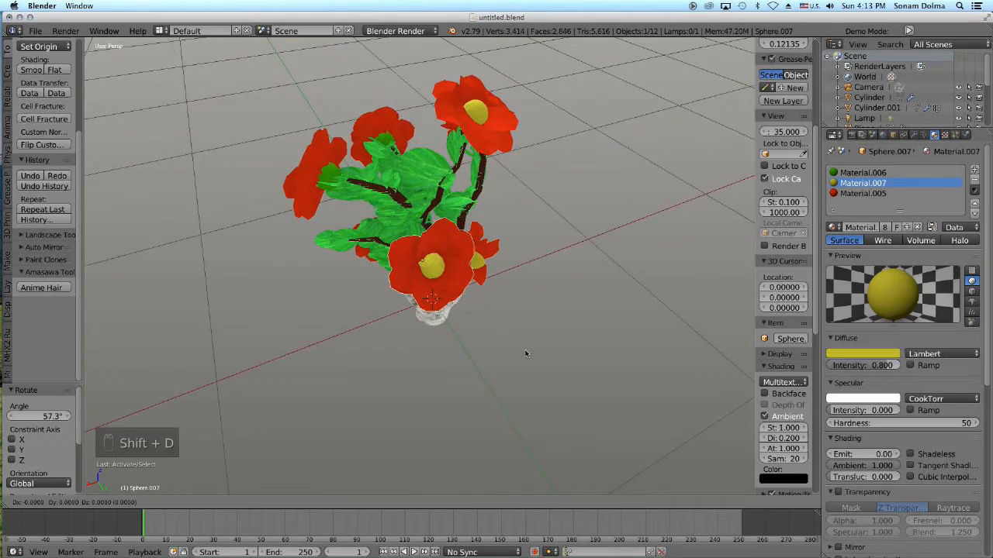
click(435, 334)
- Rotate the new flower copy by about 102° and move it about -0.076 in X, -0.069 in Y and 0.003 in Z
middle_drag(498, 292, 507, 214)
key(r)
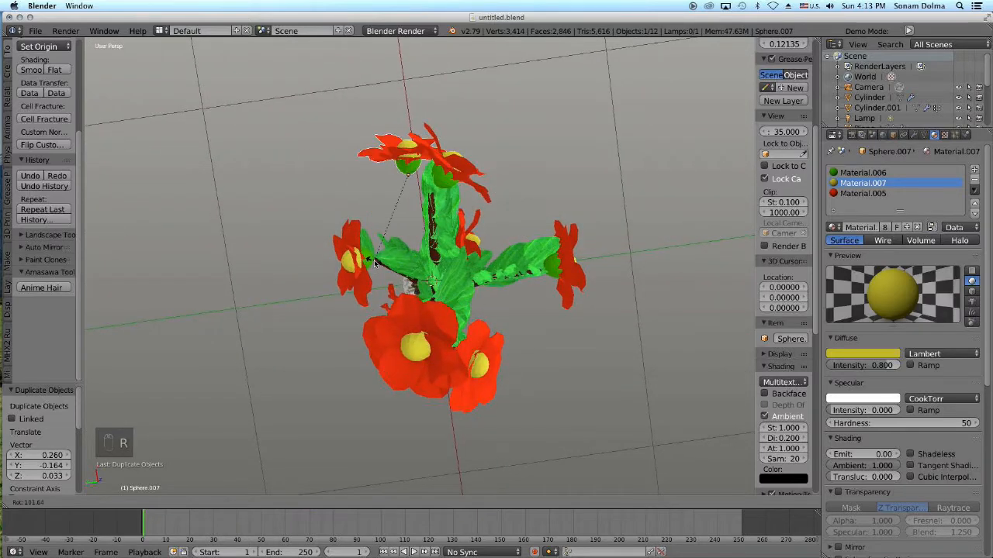
click(374, 260)
key(g)
click(442, 259)
- Move the new flower about 0.004 in X, -0.003 in Y and -0.050 in Z, and scale it by about 0.976
middle_drag(442, 259, 469, 209)
middle_drag(419, 262, 443, 246)
key(g)
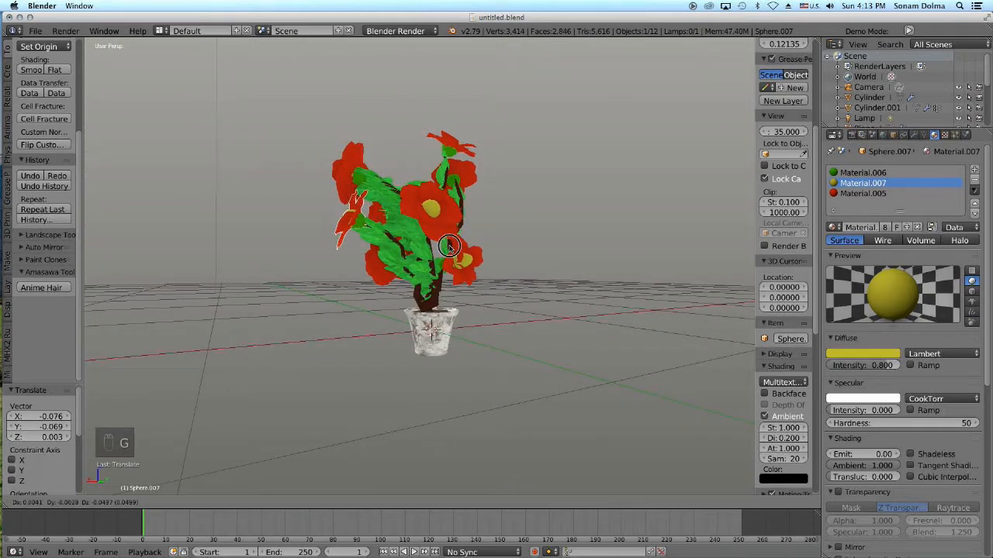
click(448, 246)
middle_drag(449, 247, 584, 309)
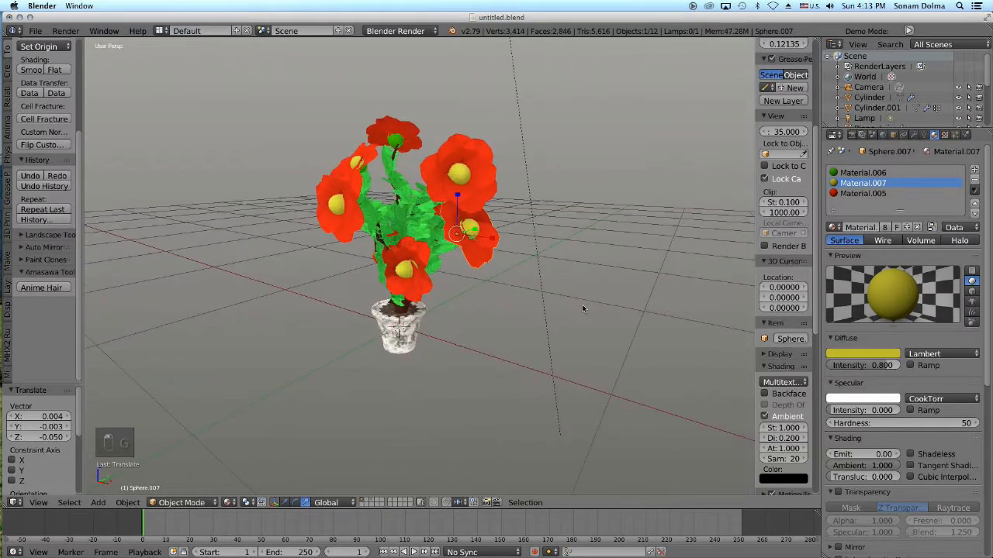
key(s)
click(604, 345)
- Set the viewport shading to Rendered and inspect the whole potted plant with its flowers
middle_drag(605, 345, 464, 280)
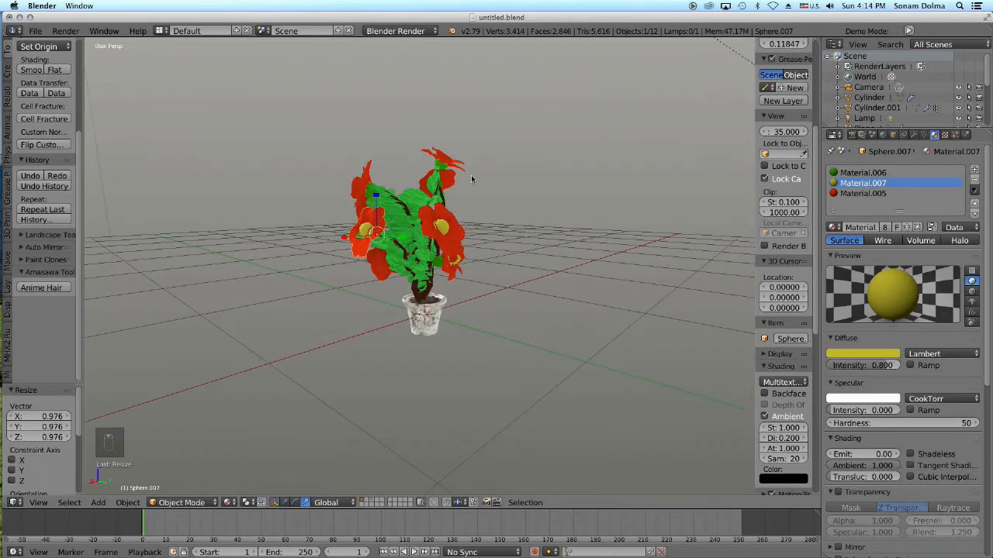
middle_drag(445, 140, 447, 236)
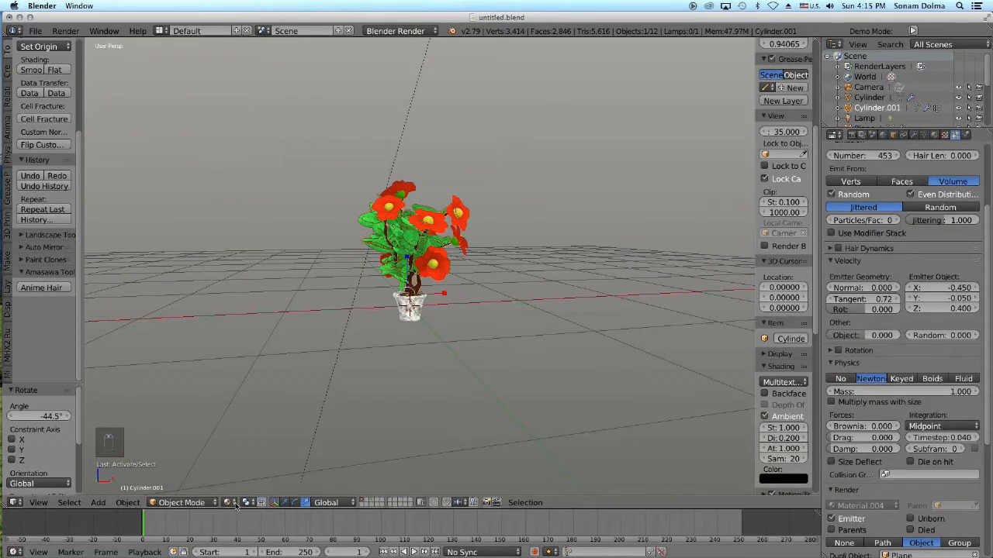
click(230, 502)
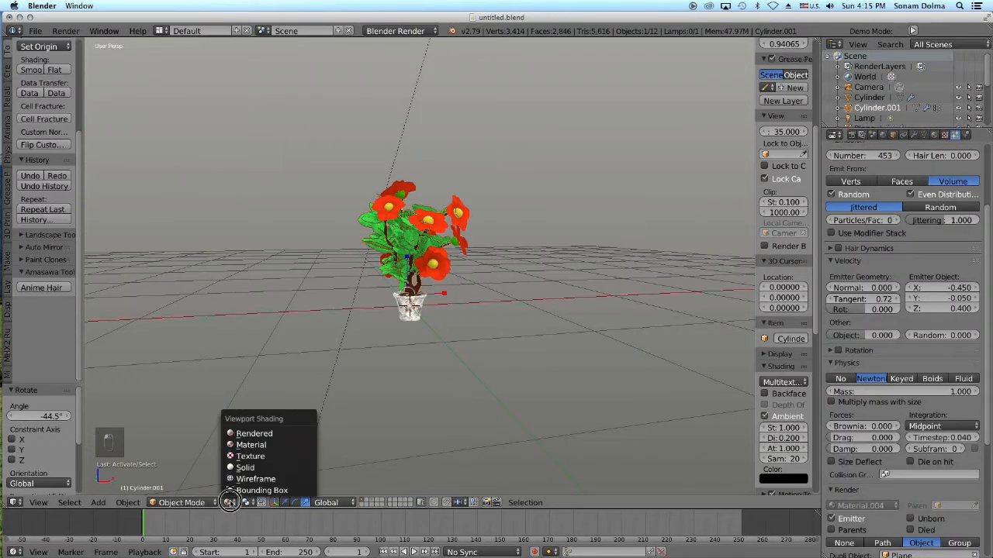
click(250, 434)
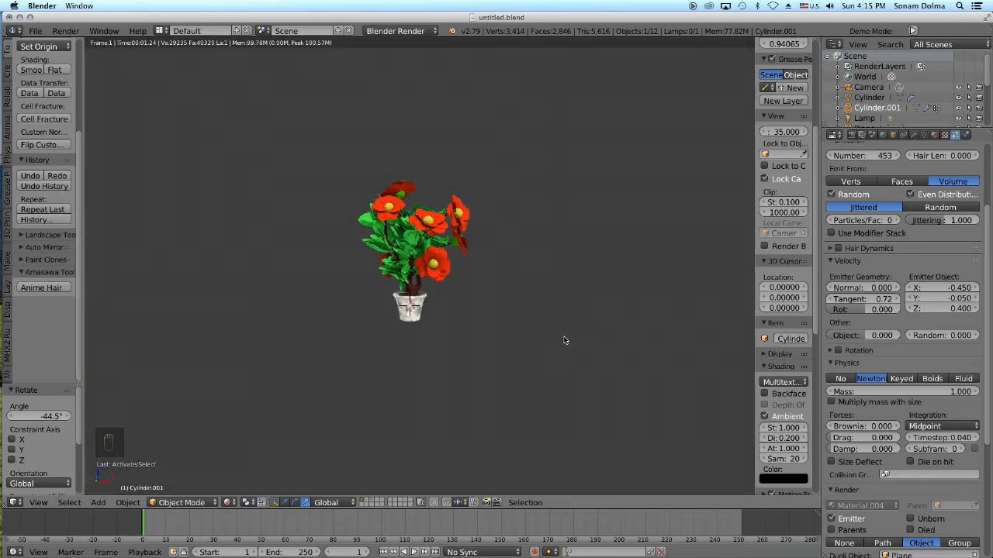
scroll(508, 314, up, 3)
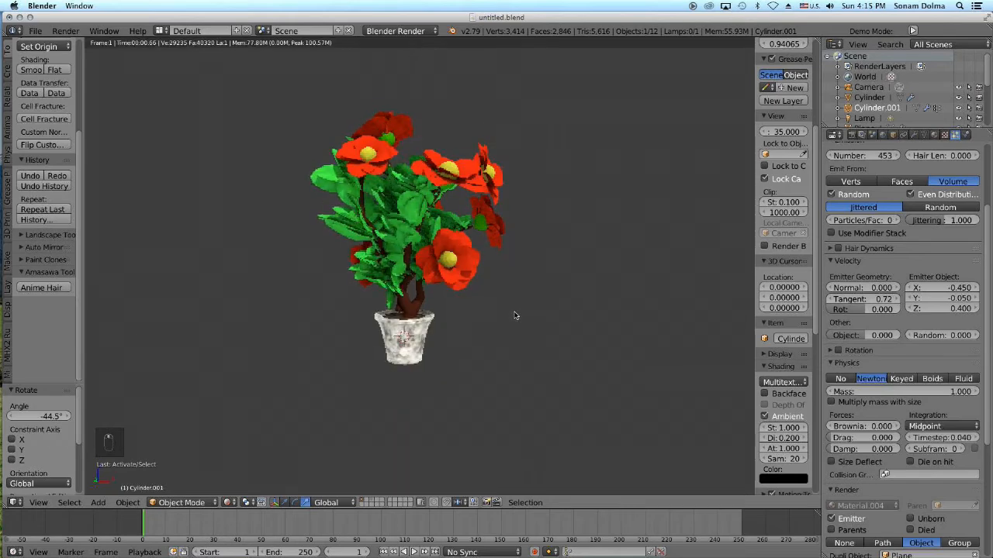
scroll(514, 312, down, 2)
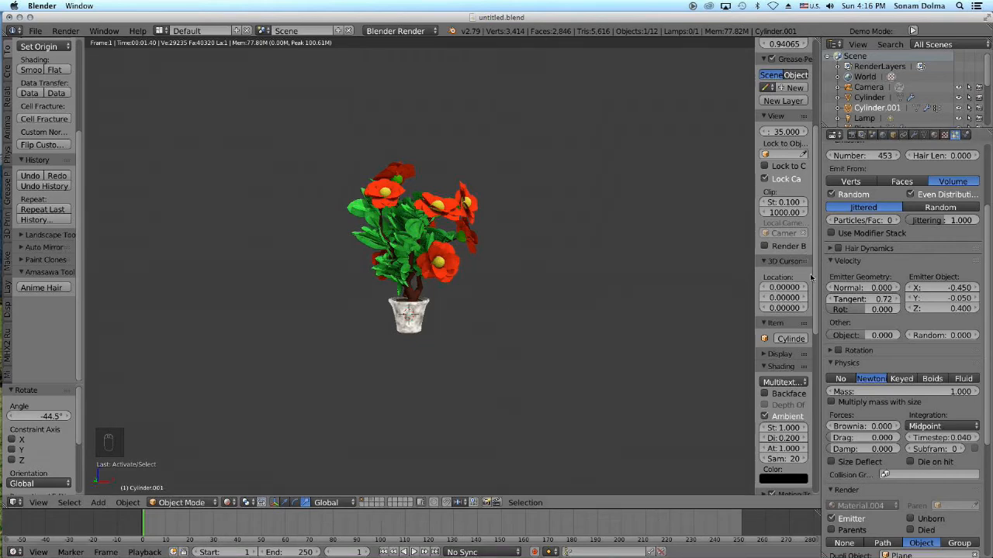
mouse_move(3, 505)
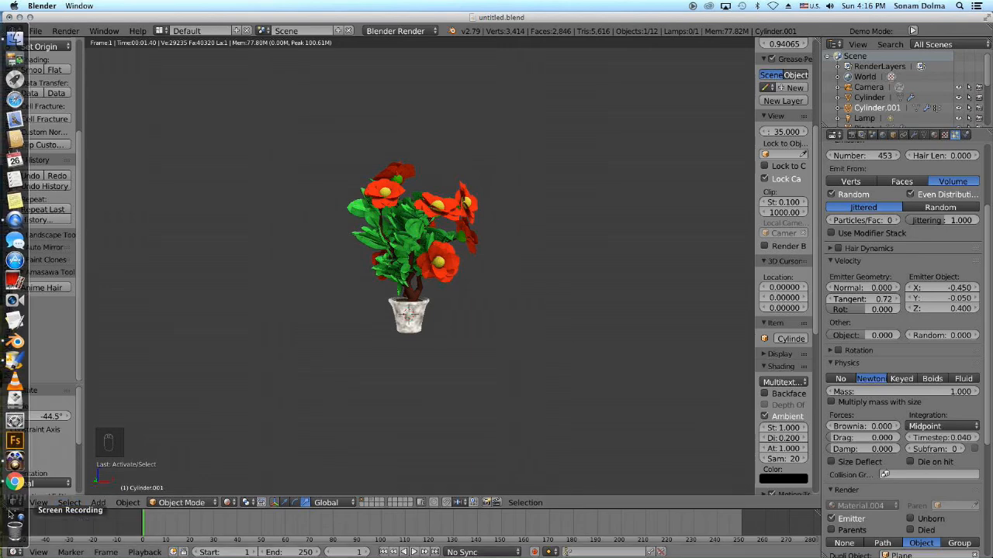
click(9, 515)
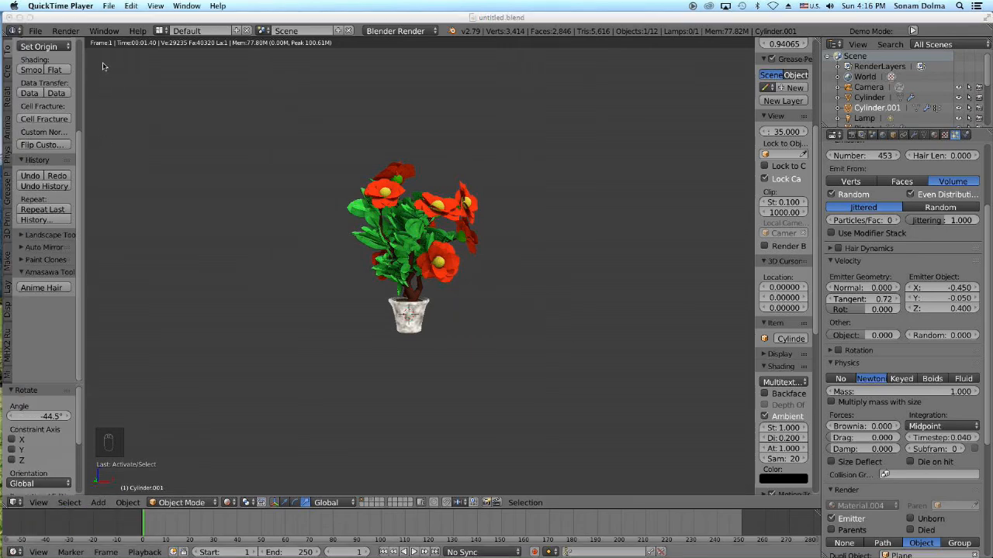